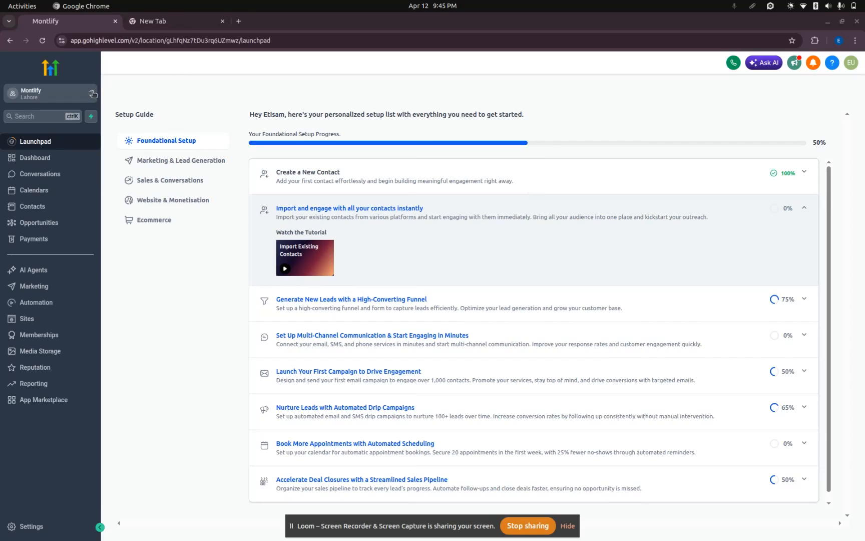
Look at the list of sub-accounts available for switching, keeping the current Montlify account.
click(92, 94)
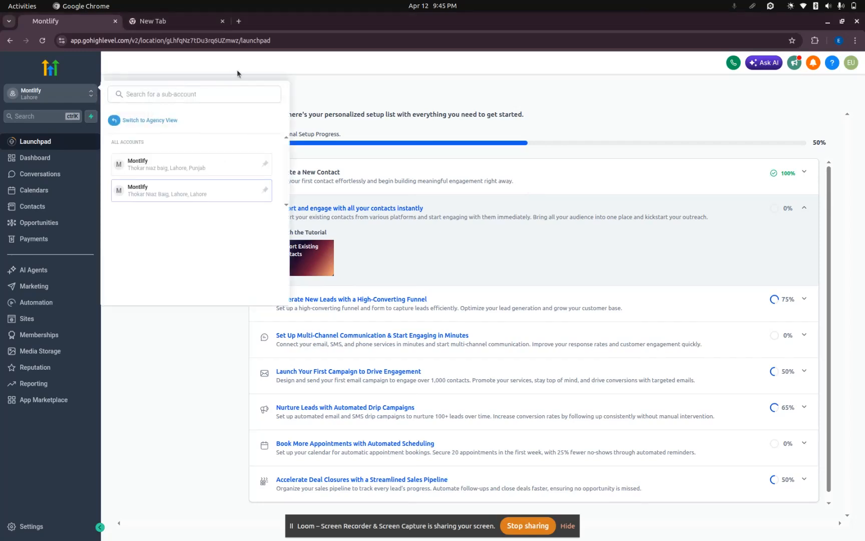
click(315, 76)
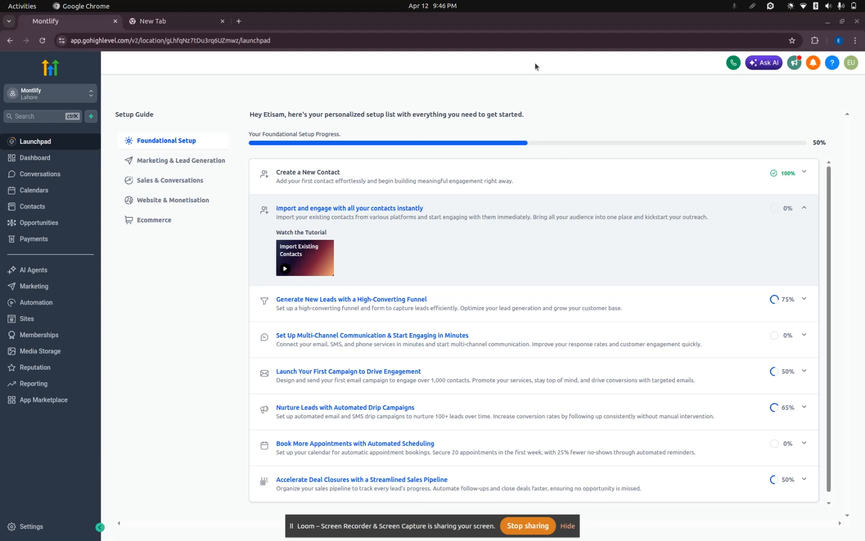
Open the sub-account's Dashboard and reload the page to load its widget data.
click(44, 160)
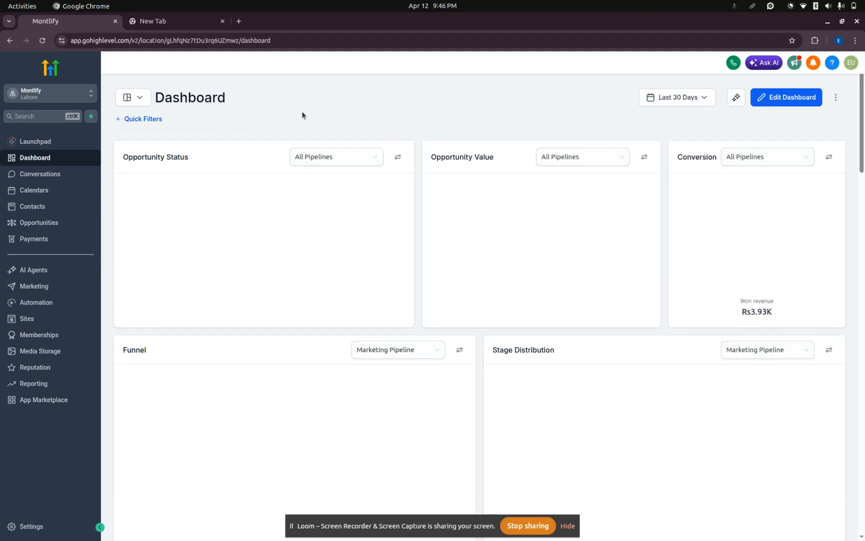
scroll(230, 120, down, 5)
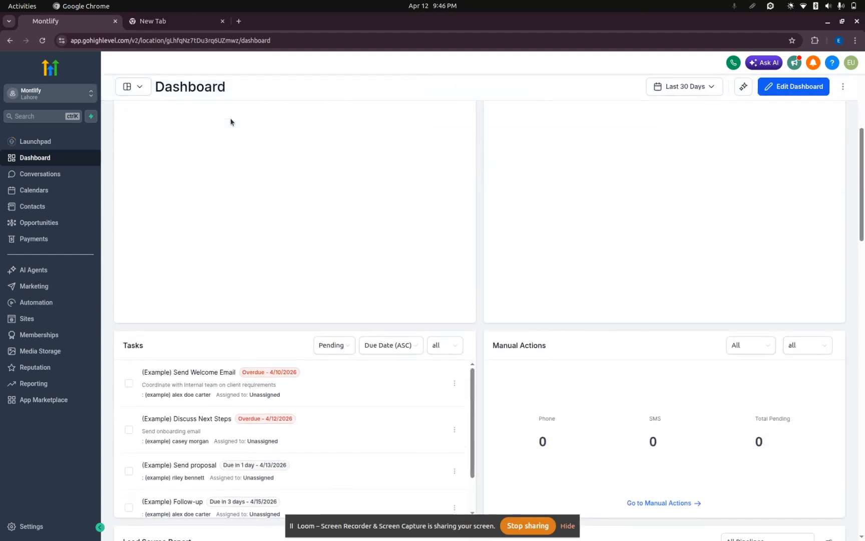
scroll(230, 120, up, 5)
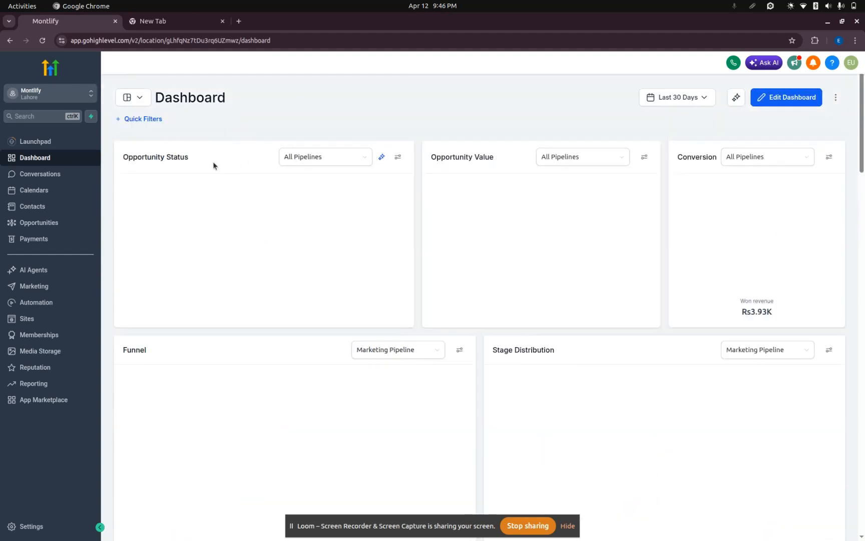
click(42, 40)
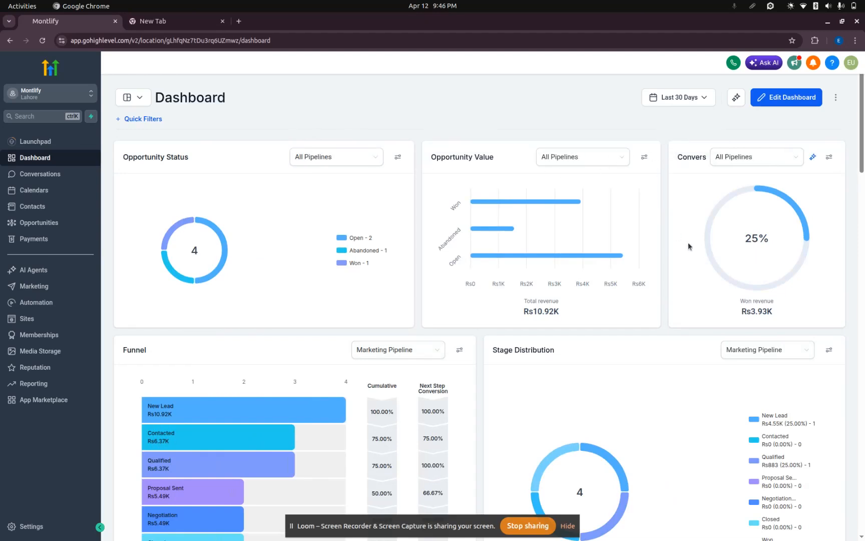
Review the dashboard's widgets, from the opportunity and funnel charts down to the Sales Efficiency report.
scroll(616, 276, down, 3)
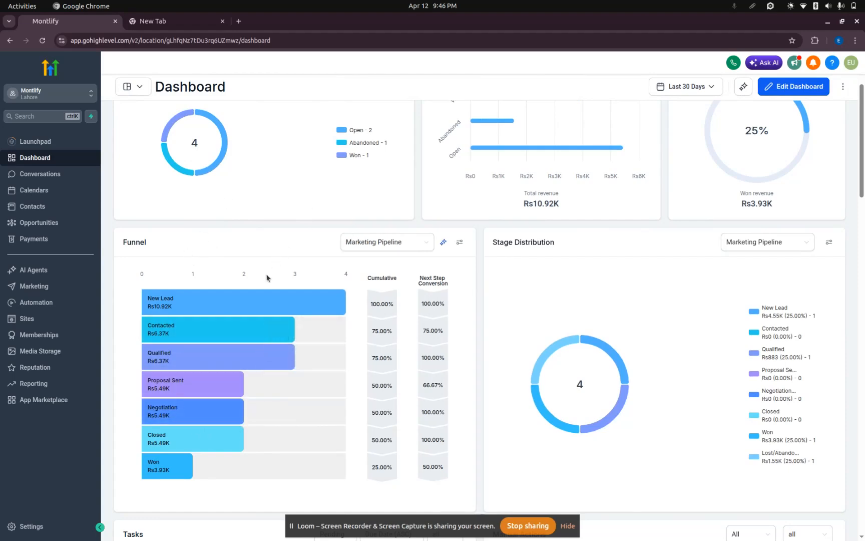
scroll(393, 326, down, 10)
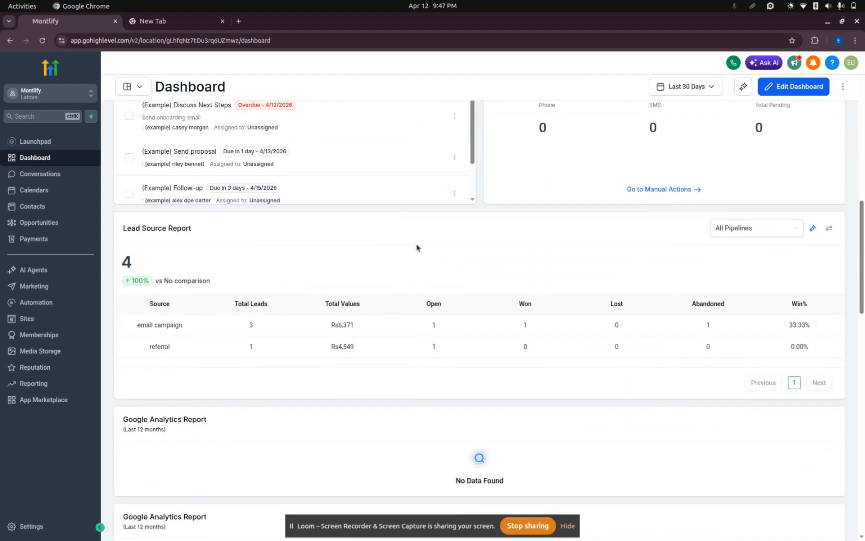
scroll(417, 244, down, 15)
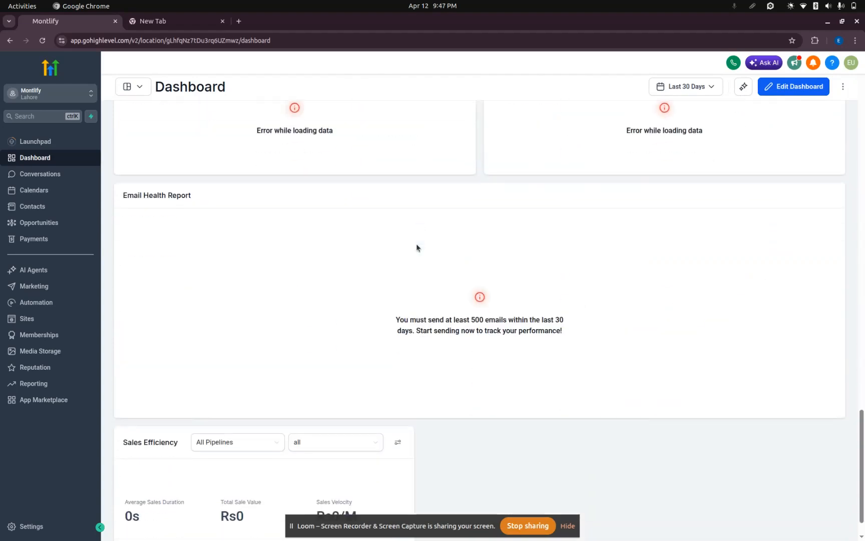
scroll(416, 244, up, 20)
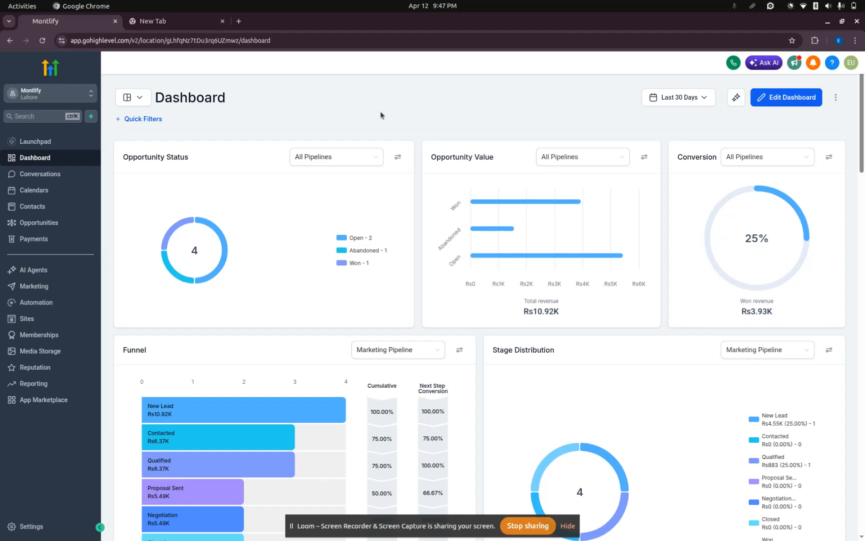
Examine the dashboard's date range and comparison options without changing them.
click(705, 98)
click(552, 86)
click(701, 97)
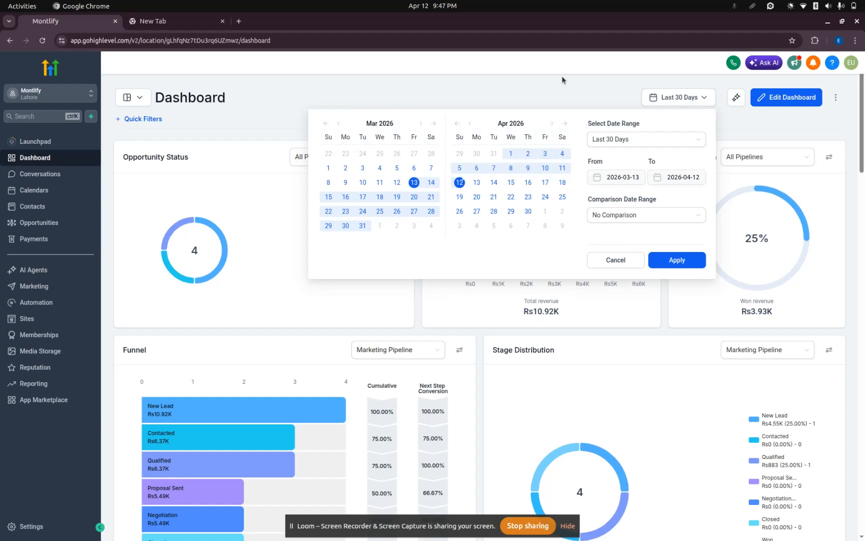
click(588, 94)
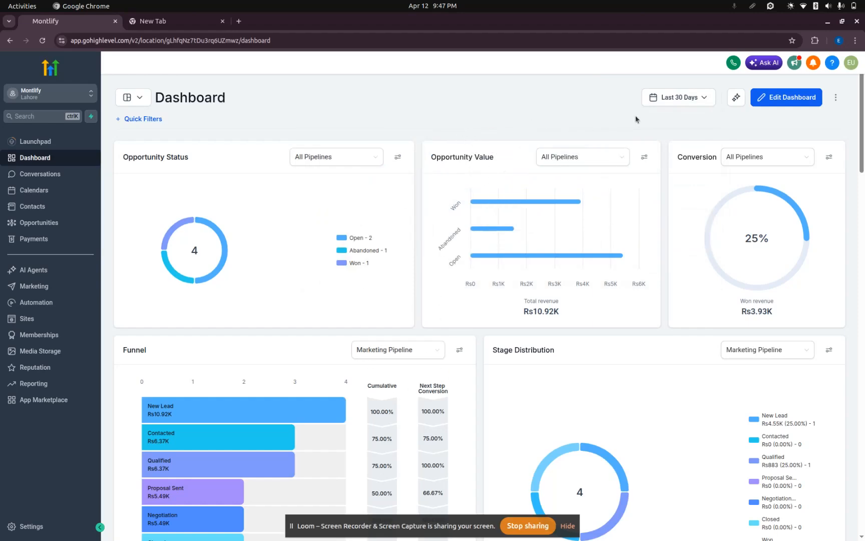
scroll(510, 283, down, 20)
scroll(509, 284, up, 20)
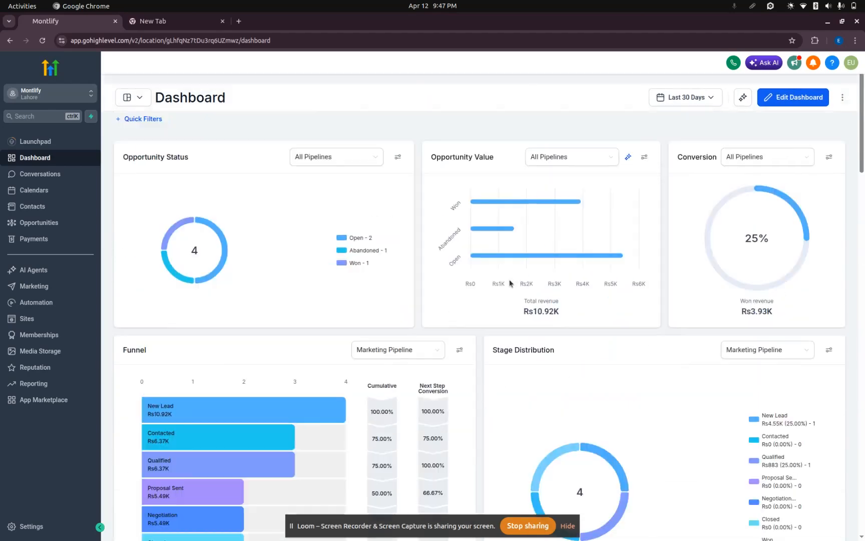
Put the dashboard in edit mode and look through its existing widgets.
click(797, 100)
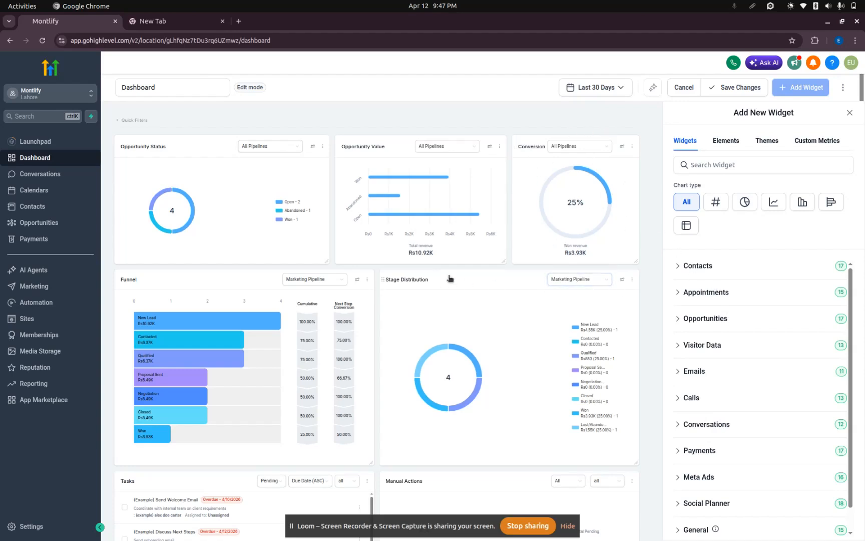
scroll(284, 432, down, 2)
scroll(284, 432, down, 4)
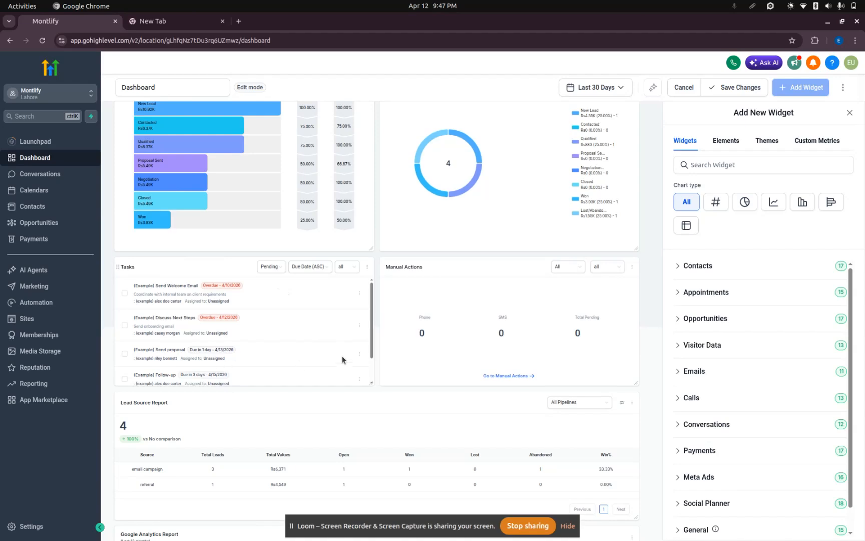
scroll(341, 356, down, 1)
scroll(439, 410, down, 10)
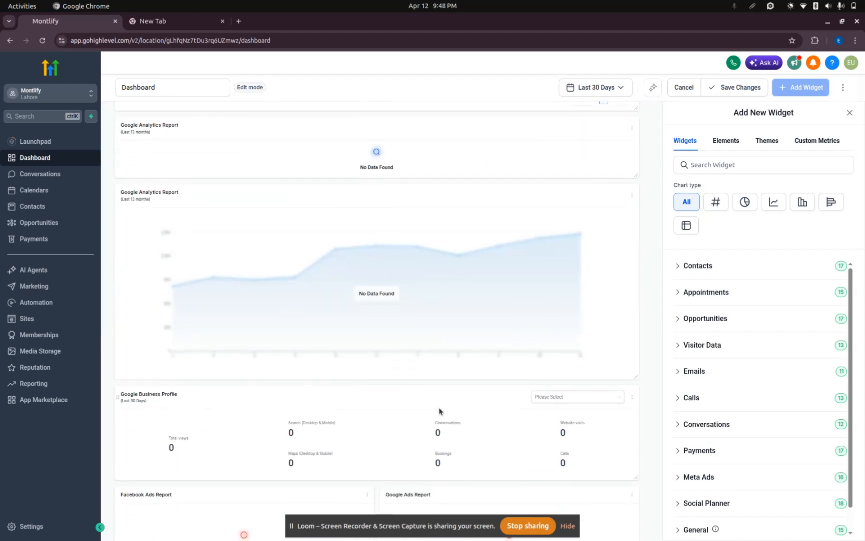
scroll(439, 411, up, 10)
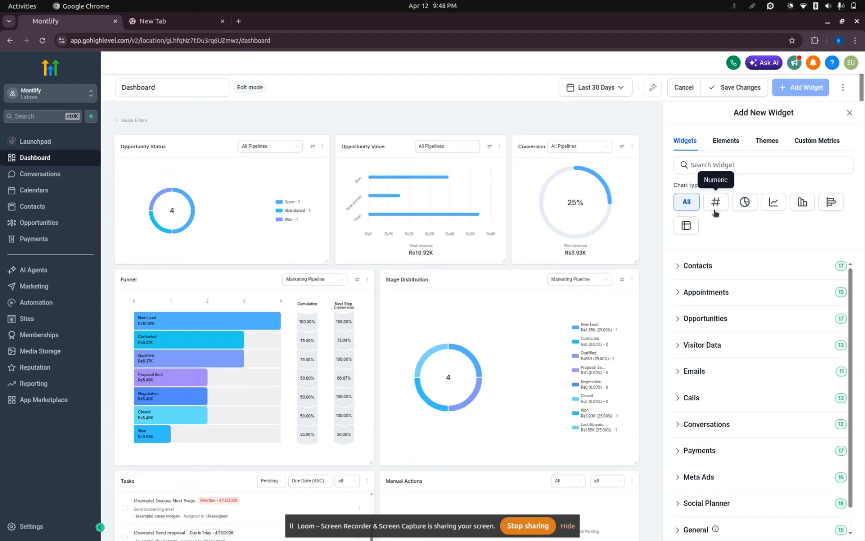
Browse the widgets offered in the Contacts and Appointments categories.
click(679, 266)
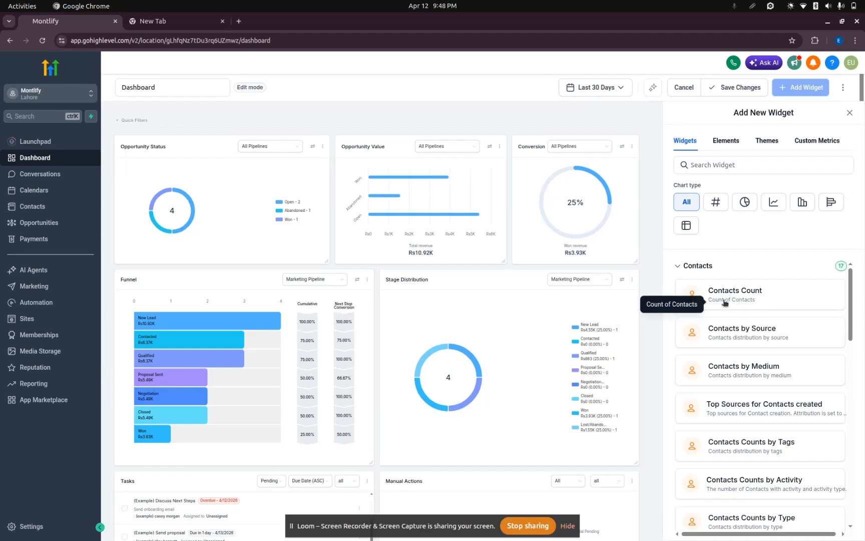
scroll(781, 346, down, 10)
scroll(746, 300, up, 10)
click(701, 266)
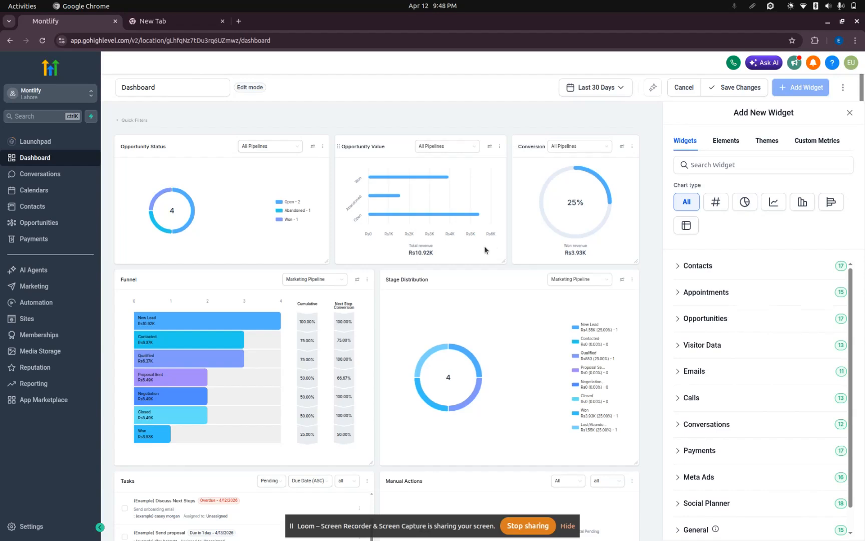
click(695, 294)
click(695, 295)
Browse the widgets offered in the Visitor Data and Conversations categories.
click(696, 346)
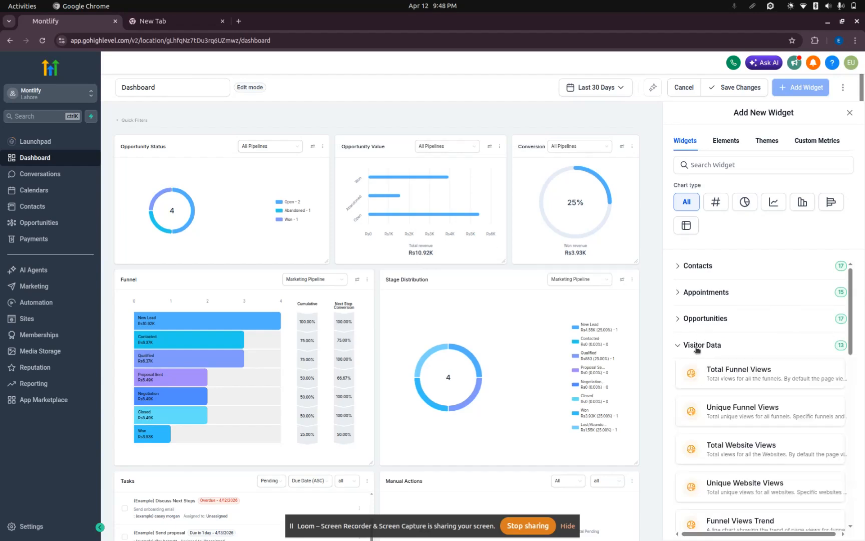
click(697, 346)
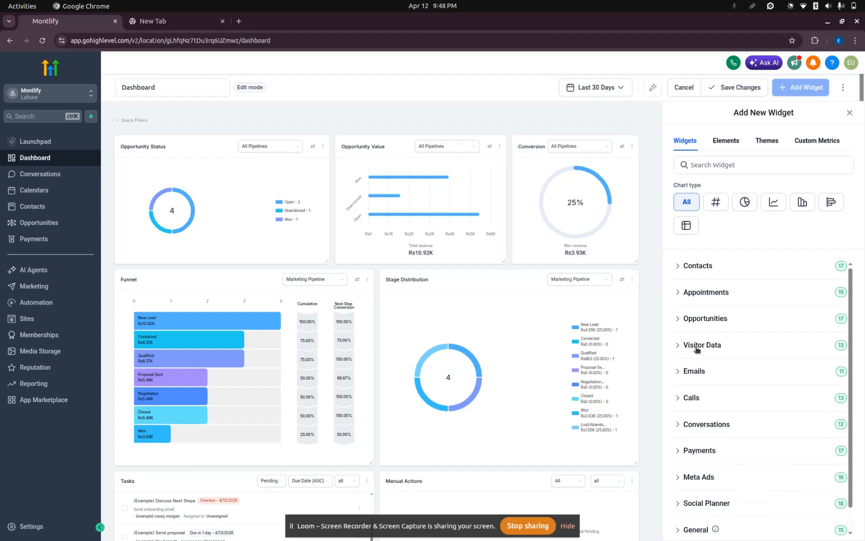
click(696, 346)
click(697, 346)
scroll(697, 349, down, 1)
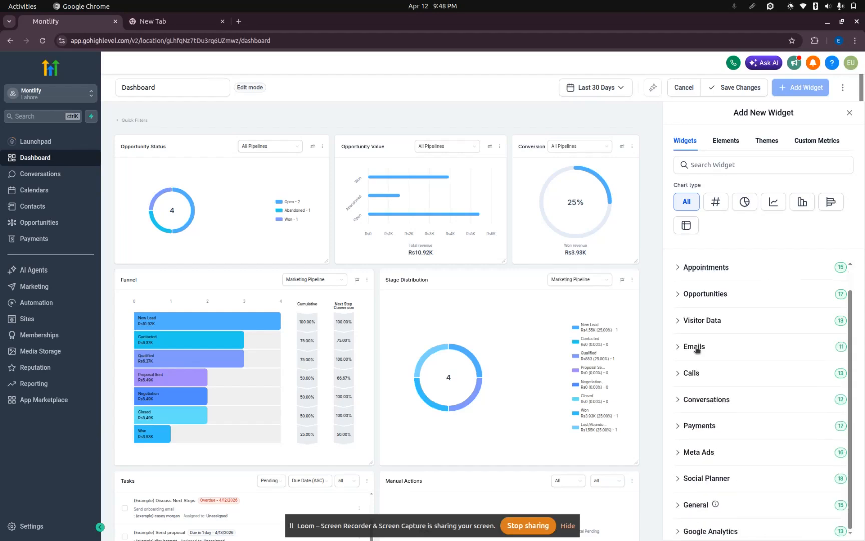
click(712, 398)
scroll(714, 390, down, 10)
scroll(718, 401, up, 9)
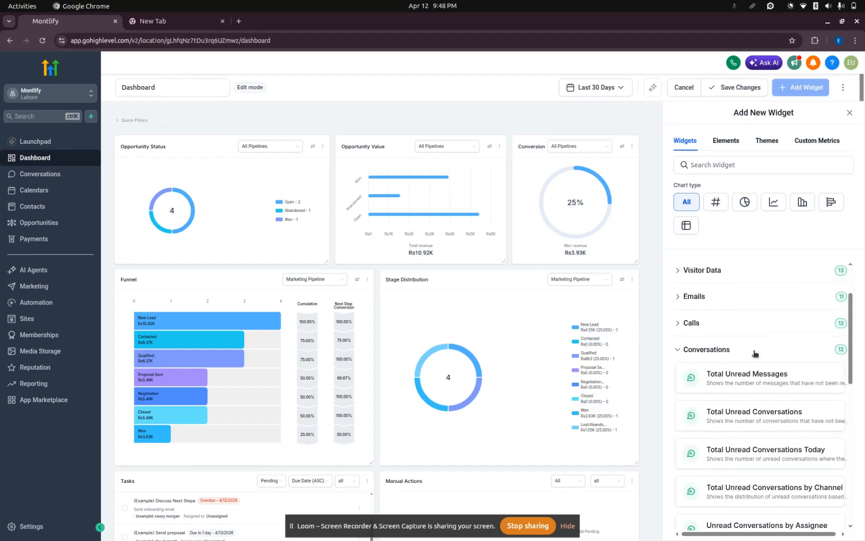
click(700, 354)
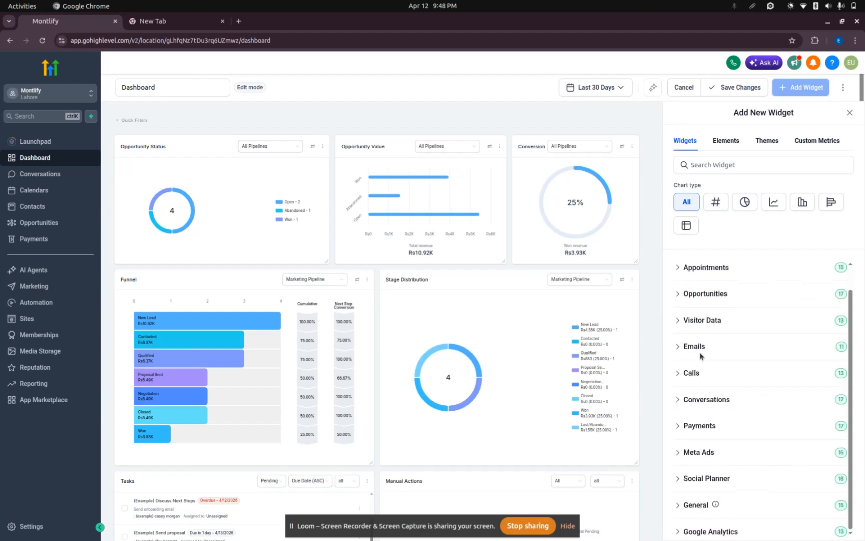
Check the available dashboard elements and set the dashboard theme to Purple.
click(729, 140)
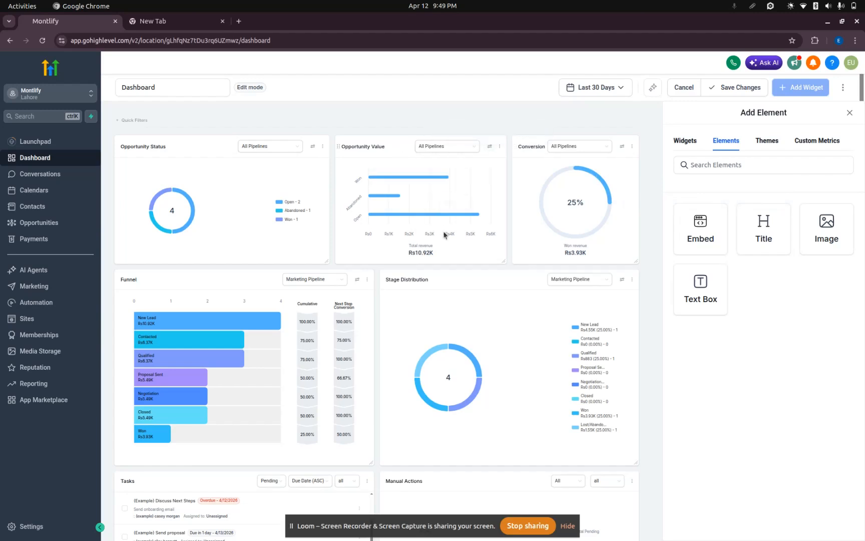
click(765, 142)
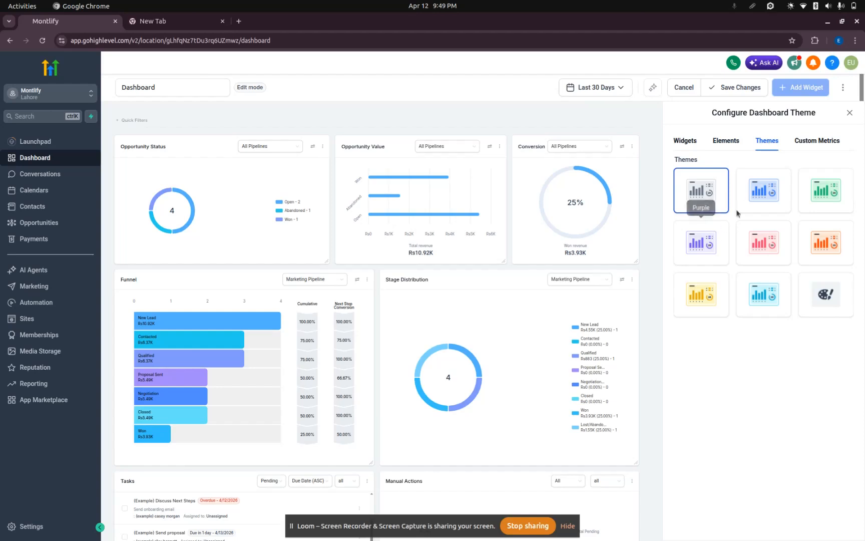
click(756, 188)
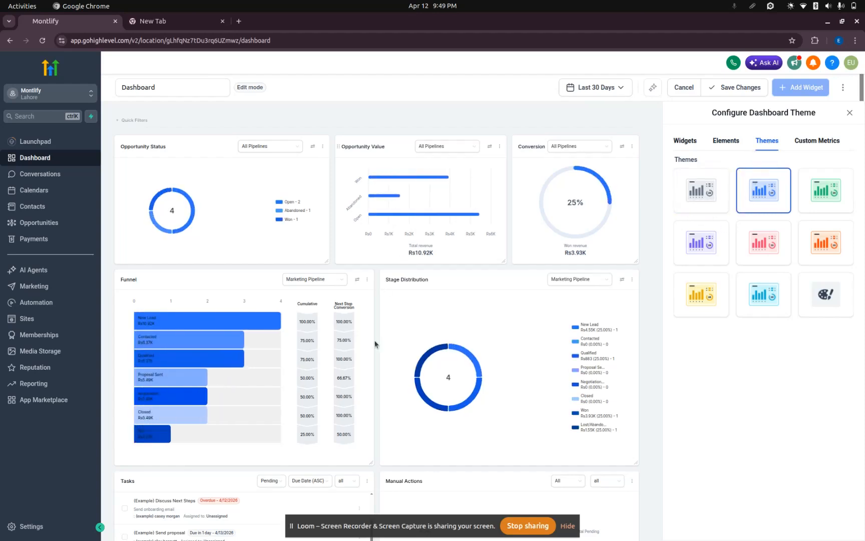
click(701, 243)
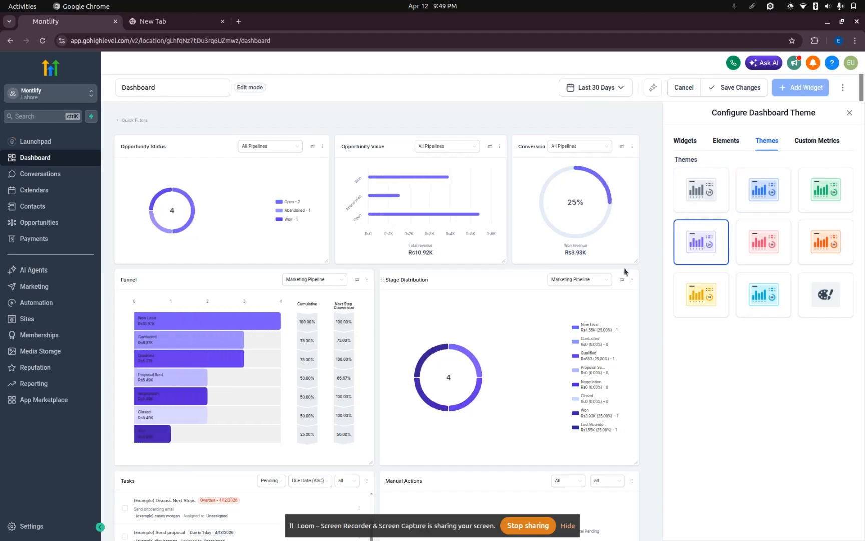
Look at the options for creating a custom metric and dismiss the dialog without creating one.
click(831, 141)
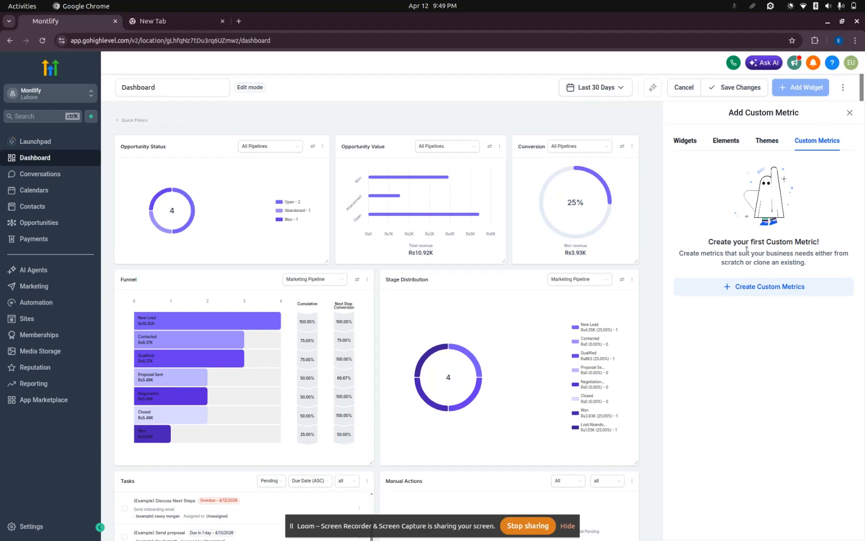
click(686, 143)
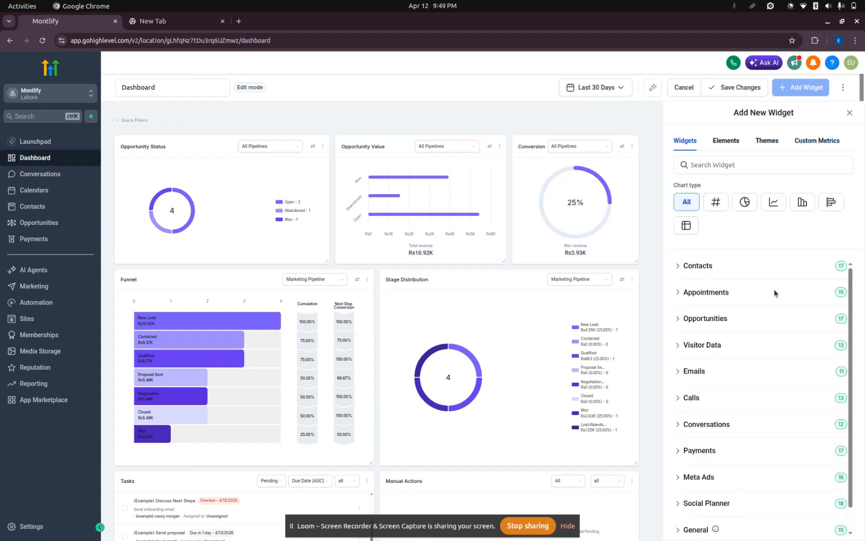
click(825, 142)
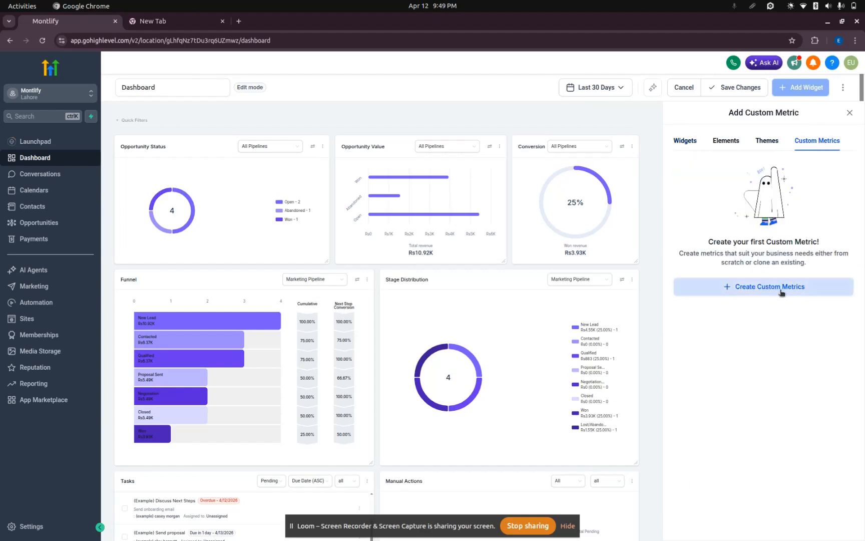
click(790, 292)
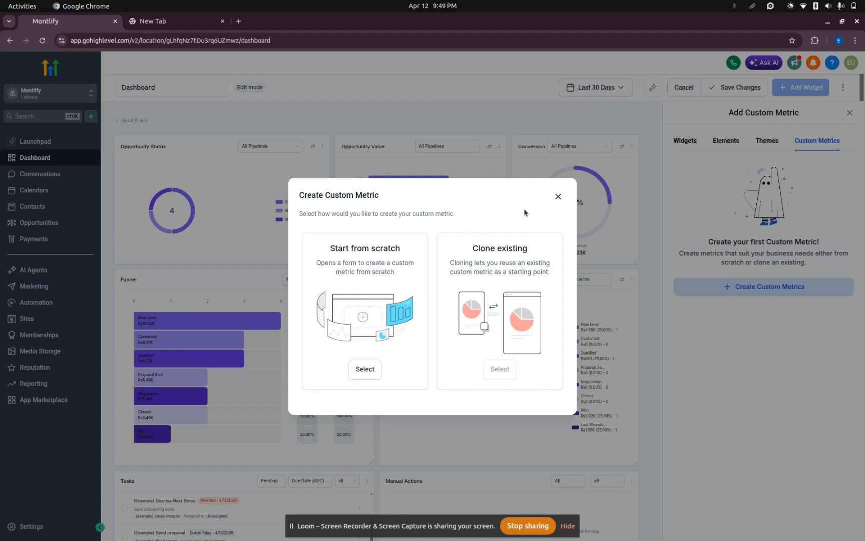
click(557, 197)
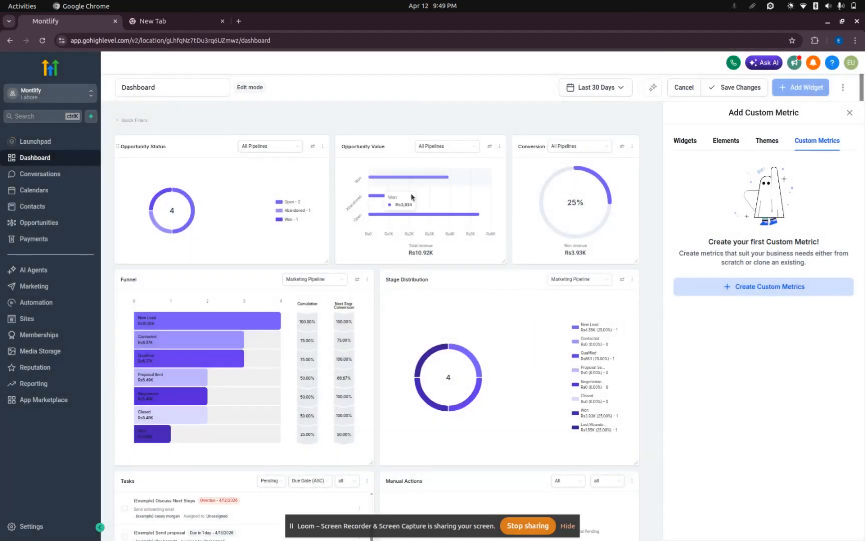
Go over the list of widget categories once more and close the Add New Widget panel.
click(688, 145)
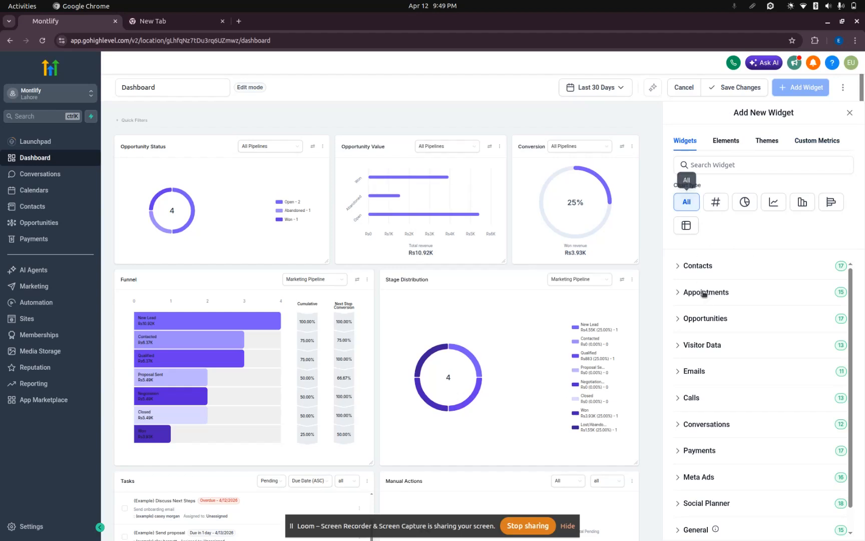
scroll(706, 329, down, 1)
scroll(707, 329, up, 1)
click(850, 113)
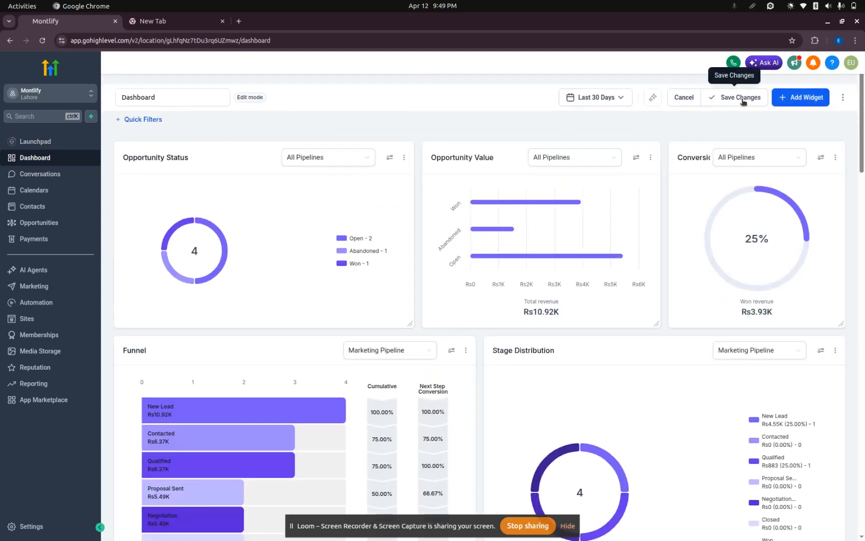
Leave dashboard edit mode without saving the changes and open the Conversations page.
click(702, 98)
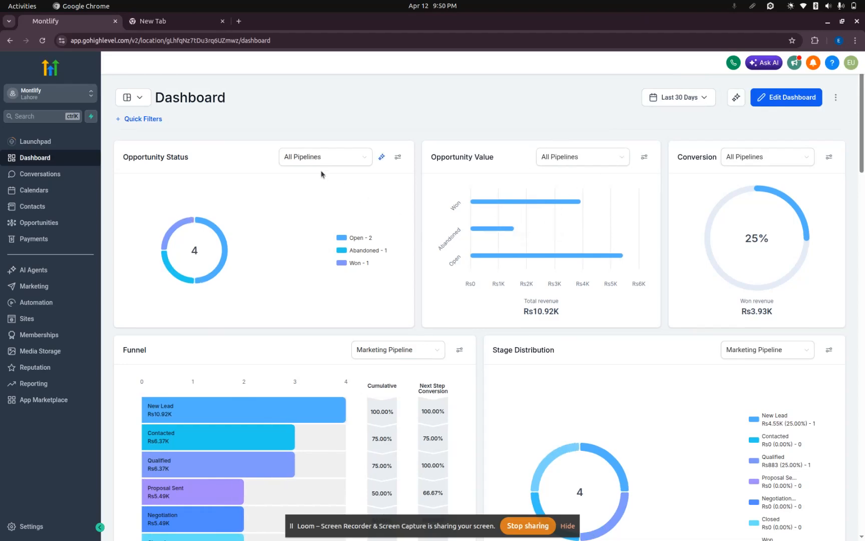
scroll(321, 174, down, 15)
scroll(322, 174, up, 15)
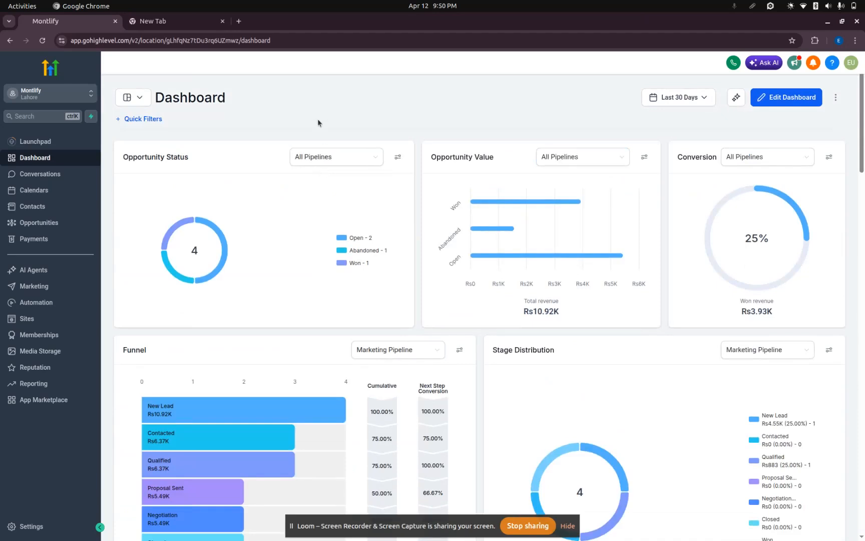
click(39, 173)
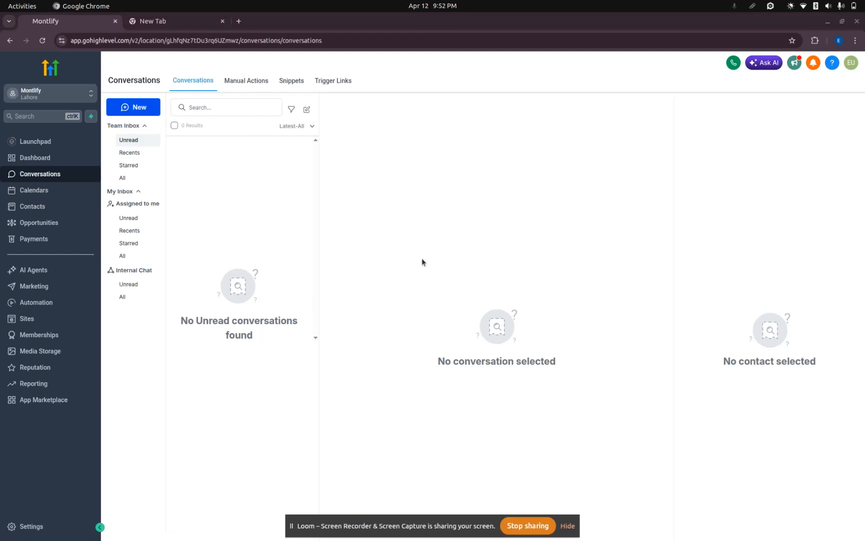
Look at the fields for adding a contact from the Contacts list and close the form without creating one.
click(53, 207)
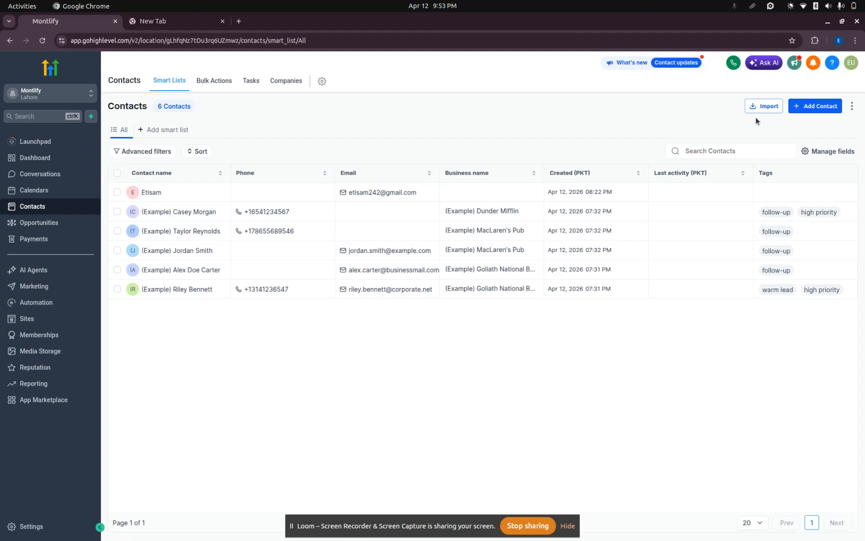
click(818, 106)
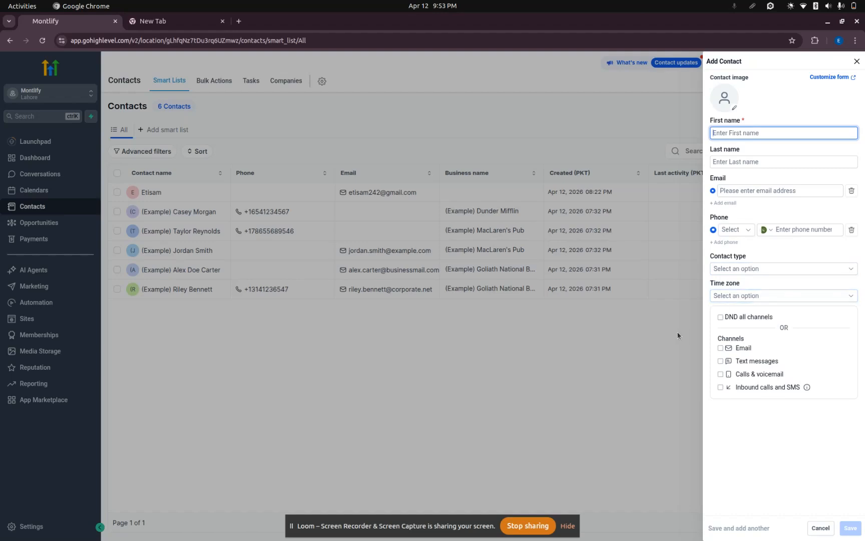
click(634, 342)
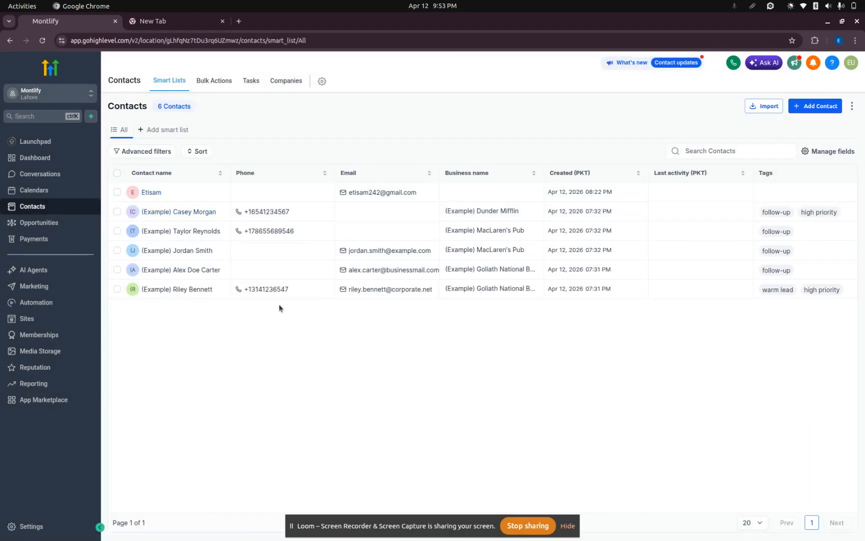
Open the second contact in the list and review its company and contact details.
click(181, 211)
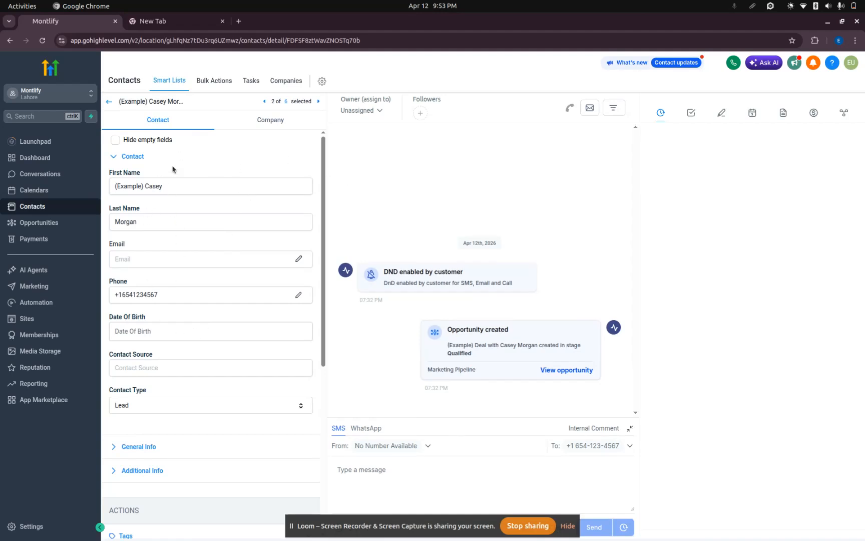
click(279, 120)
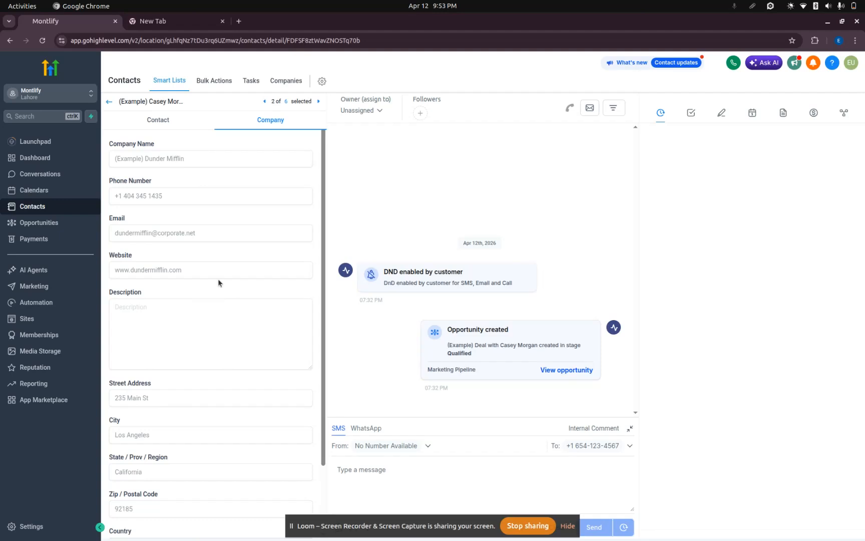
scroll(178, 433, down, 3)
scroll(177, 433, up, 3)
click(168, 121)
Check the SMS and WhatsApp messaging options in the contact's record and return to the contacts list.
click(431, 469)
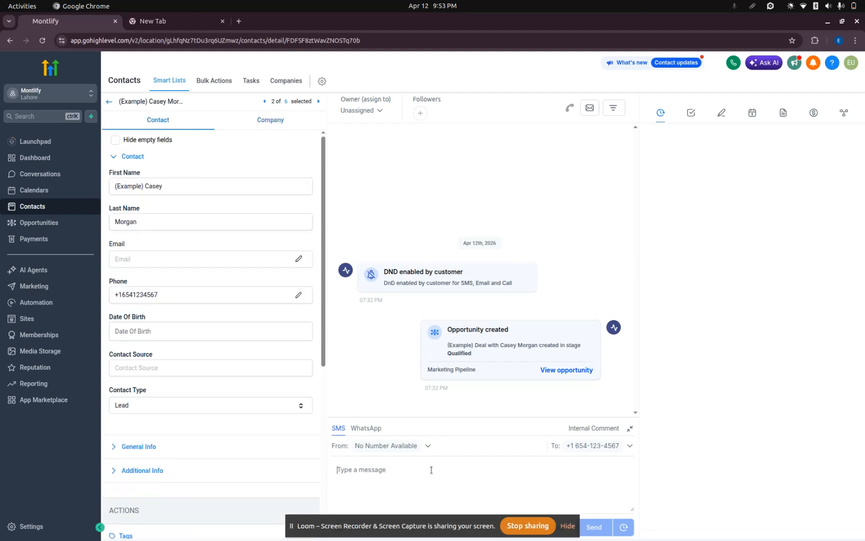
click(567, 527)
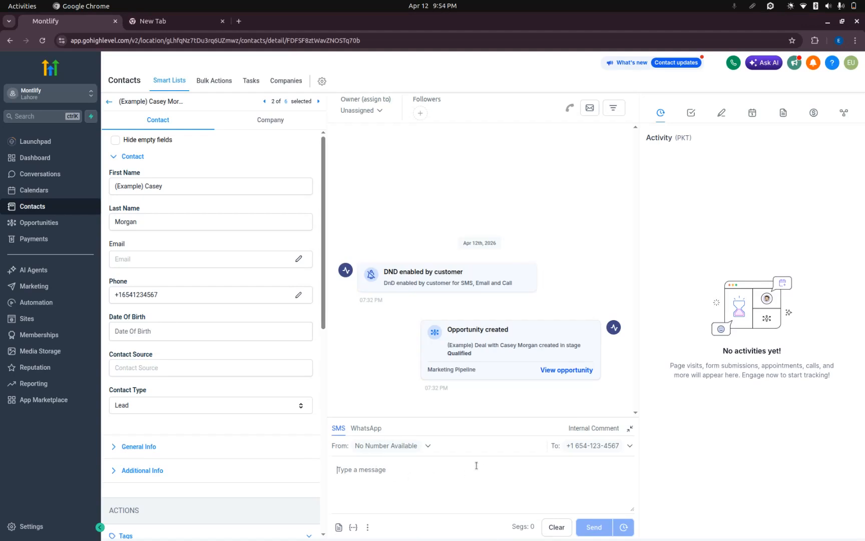
click(366, 428)
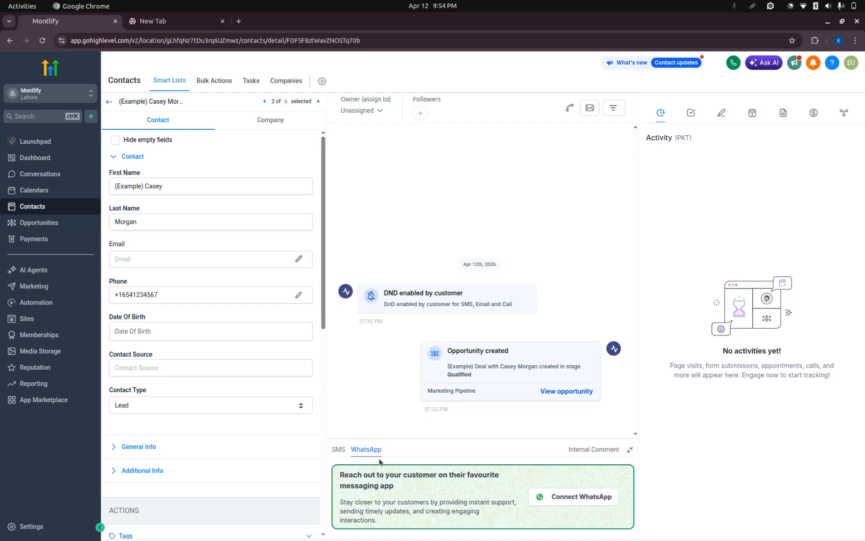
click(339, 449)
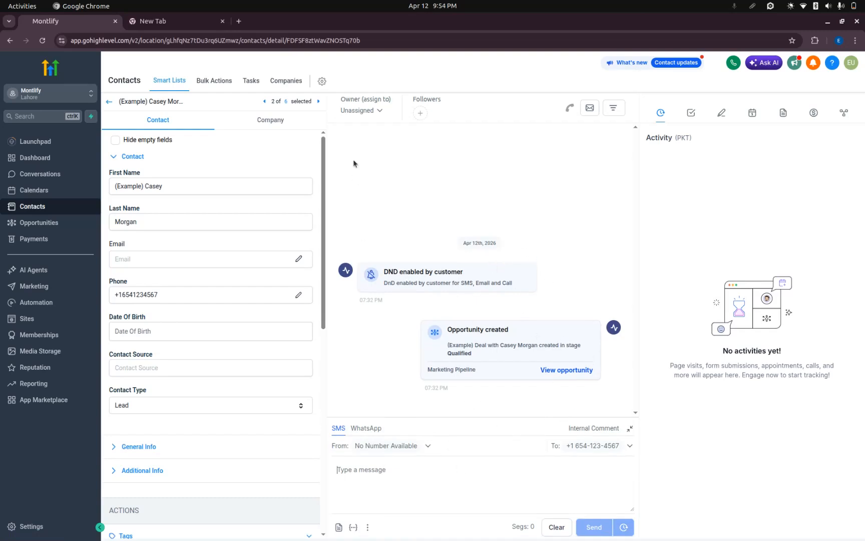
click(108, 101)
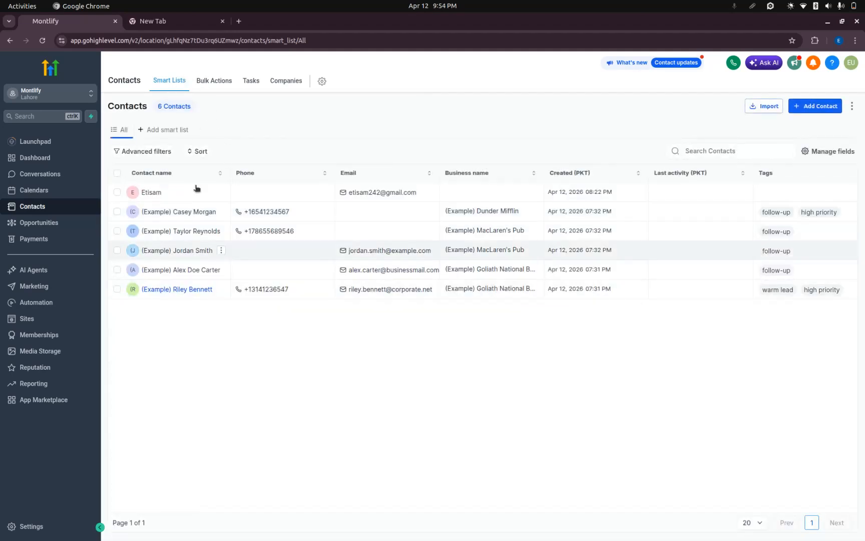
View the contacts' Bulk Actions page, and open the Tasks page with a page reload.
click(215, 84)
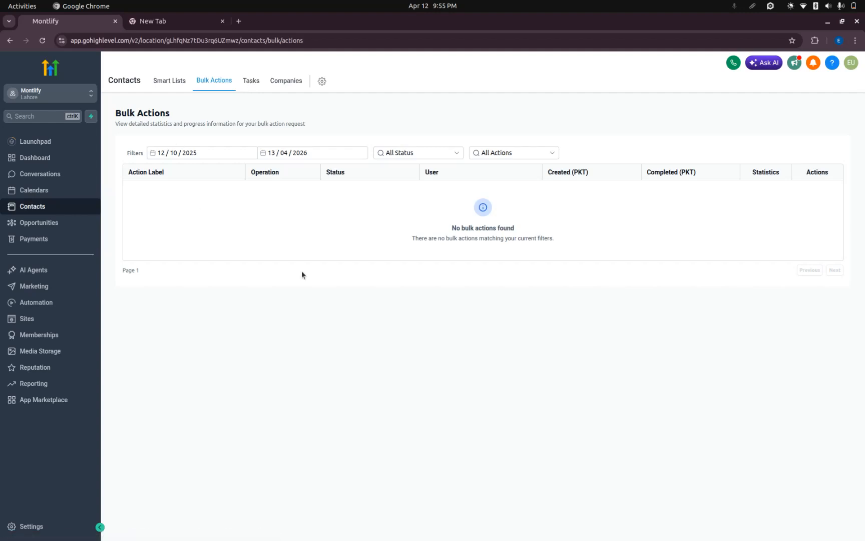
click(251, 89)
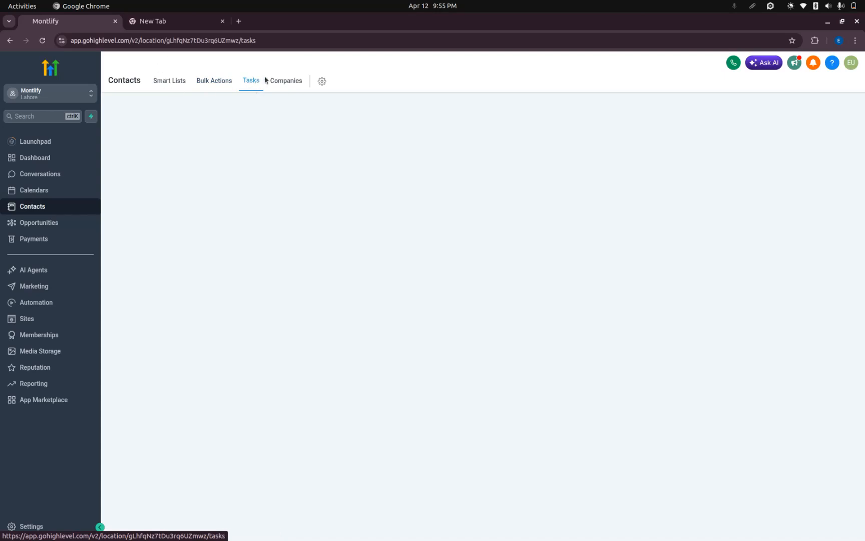
click(42, 40)
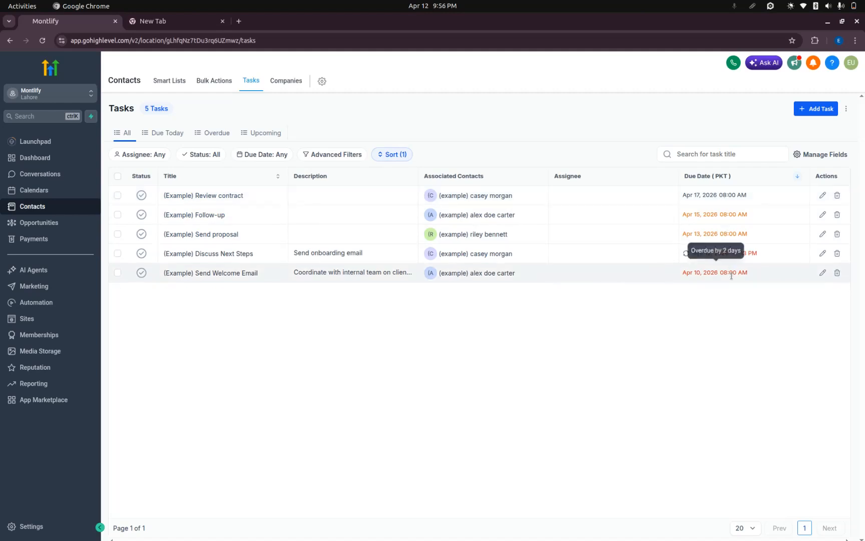
Go through the Due Today, Overdue and Upcoming task views and return to the All view.
click(171, 132)
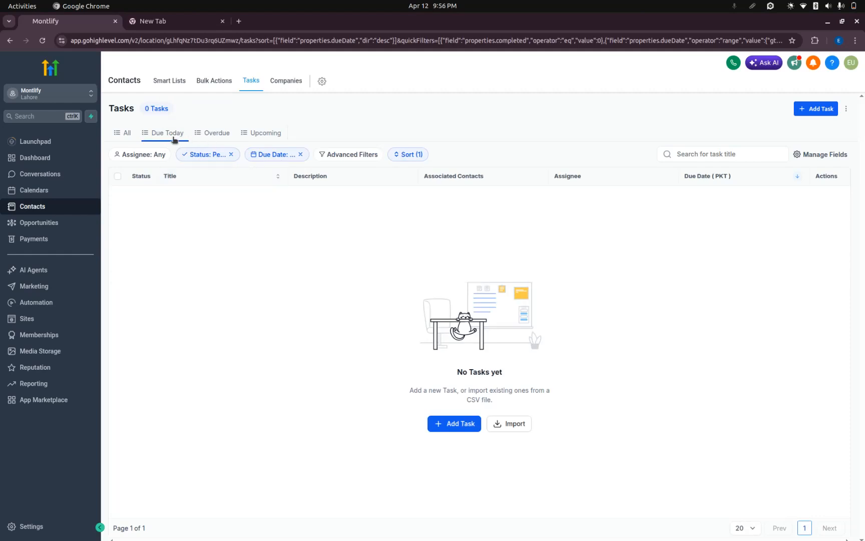
click(221, 133)
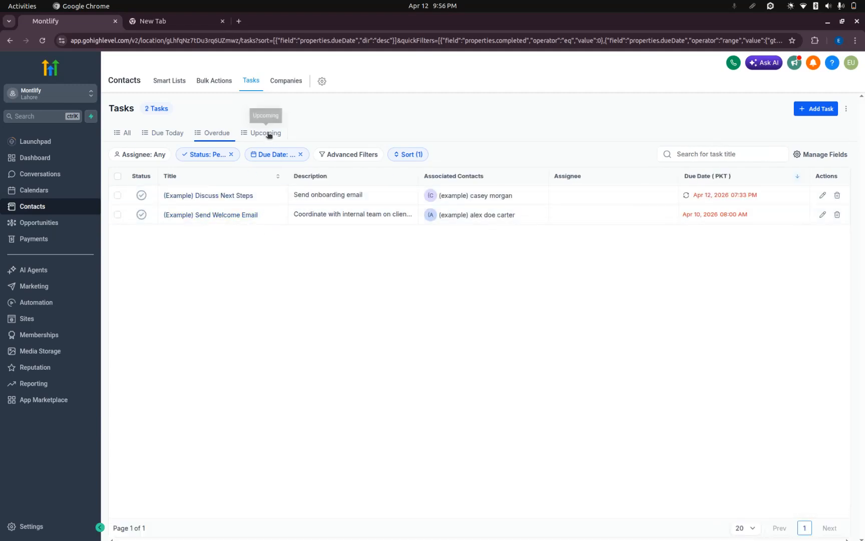
click(267, 133)
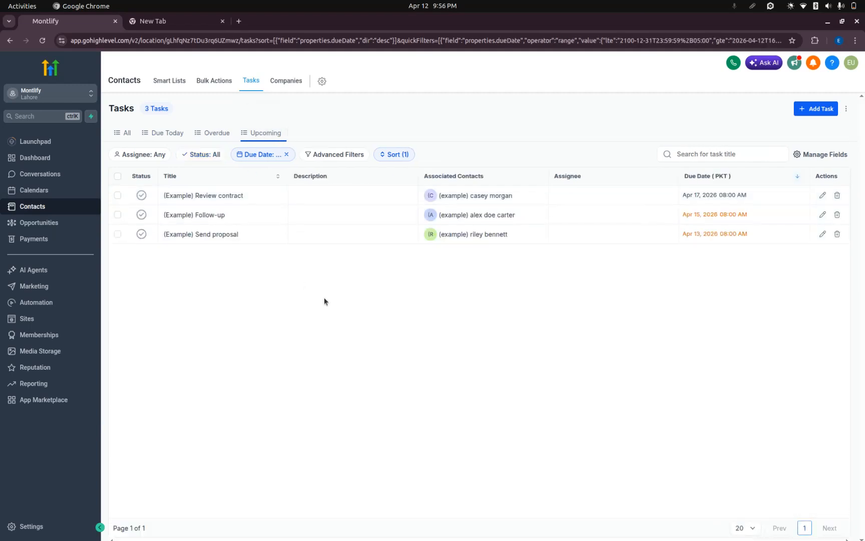
click(127, 133)
Examine the fields of the New Task form and close it without creating a task.
click(816, 110)
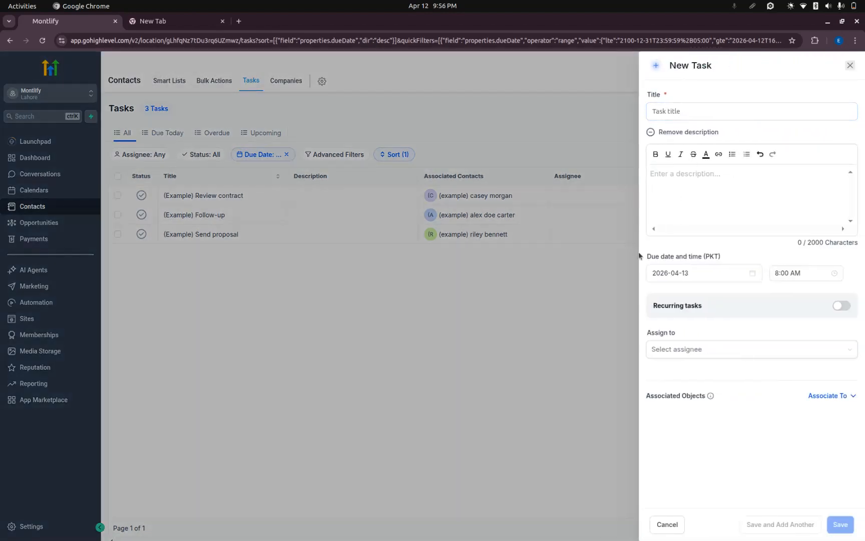
click(566, 308)
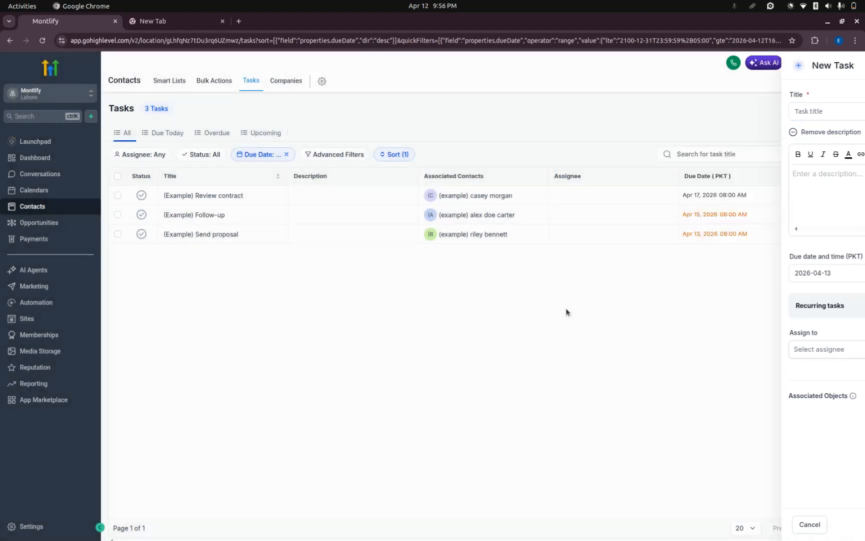
click(810, 111)
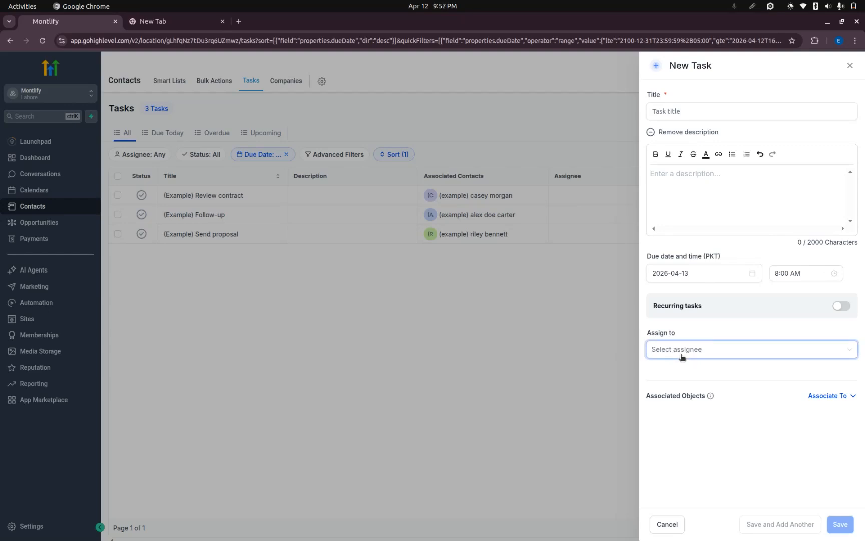
click(618, 329)
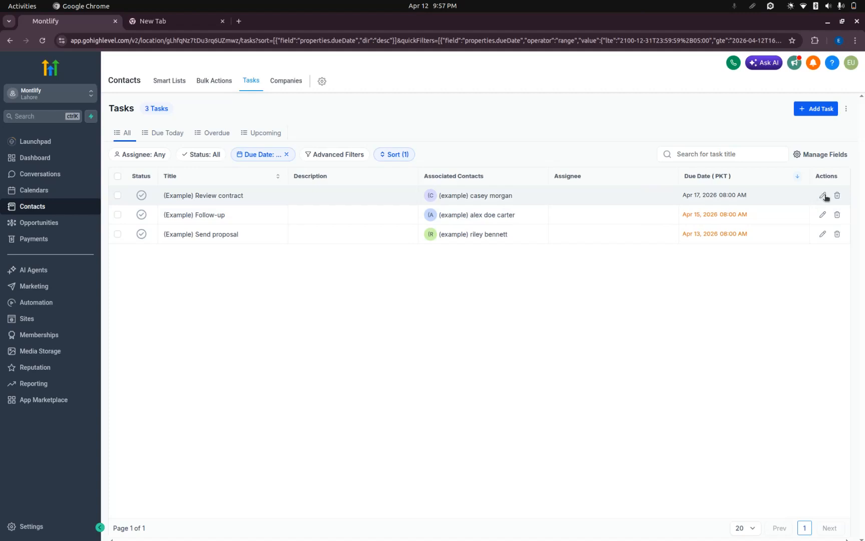
Open the "(Example) Review contract" task for editing, inspect its details and close it without changes.
click(823, 196)
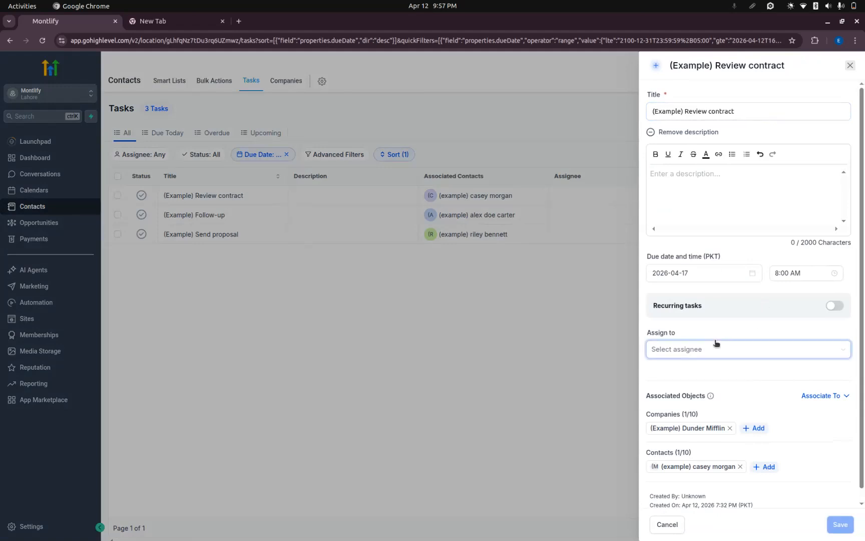
scroll(716, 342, down, 1)
scroll(667, 258, up, 1)
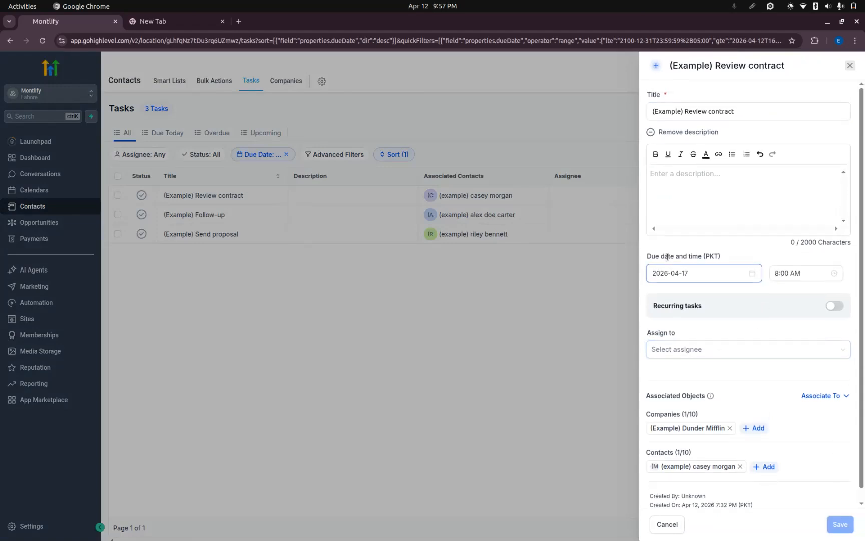
click(570, 289)
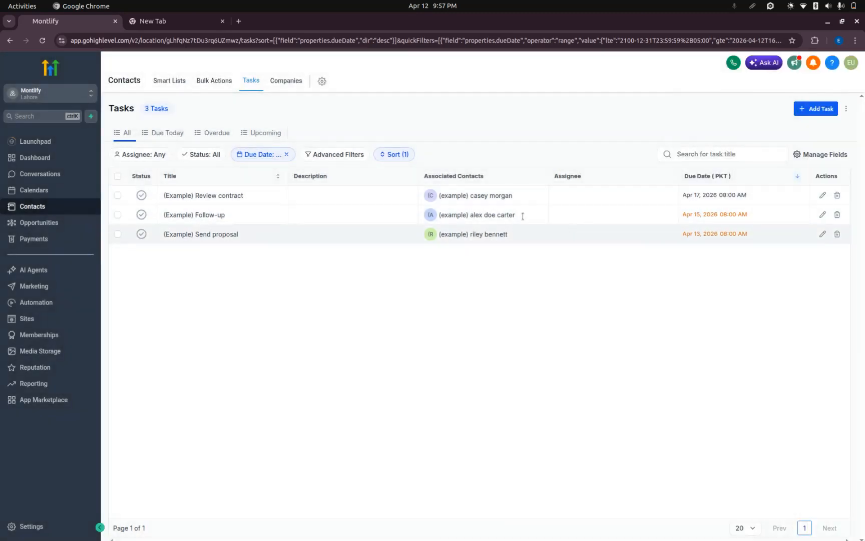
Review the Companies page and the fields for adding a company, and return to the contacts' Smart Lists without creating one.
click(286, 86)
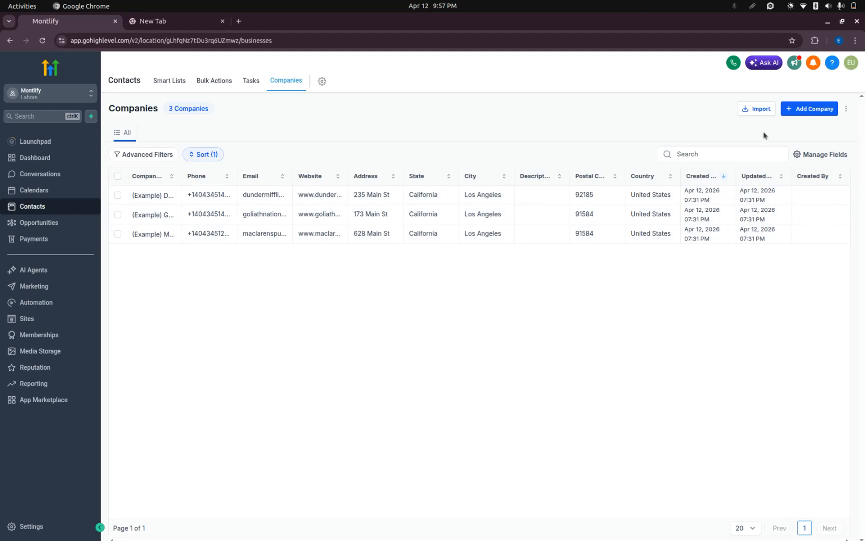
click(809, 109)
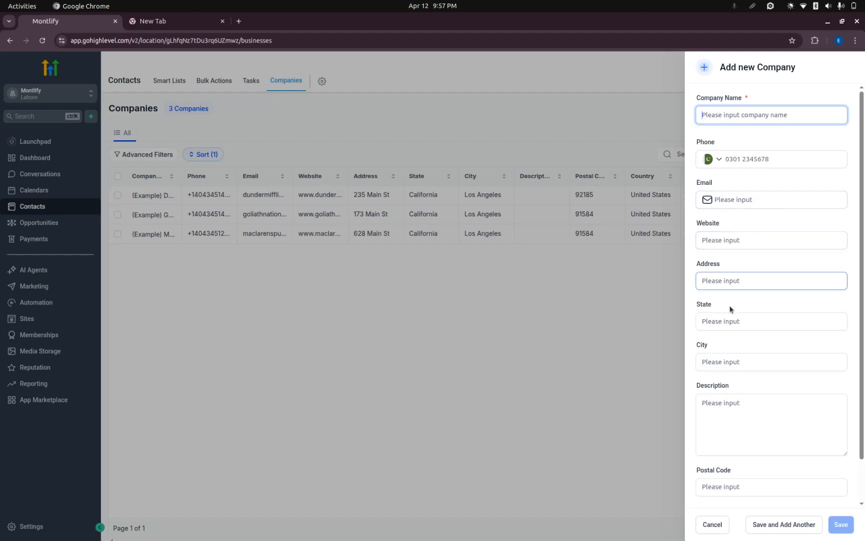
scroll(728, 406, down, 2)
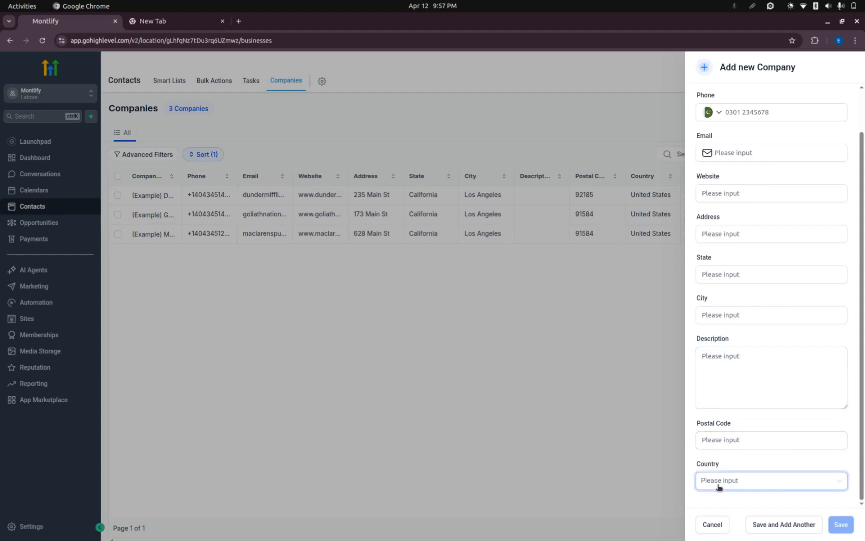
click(610, 390)
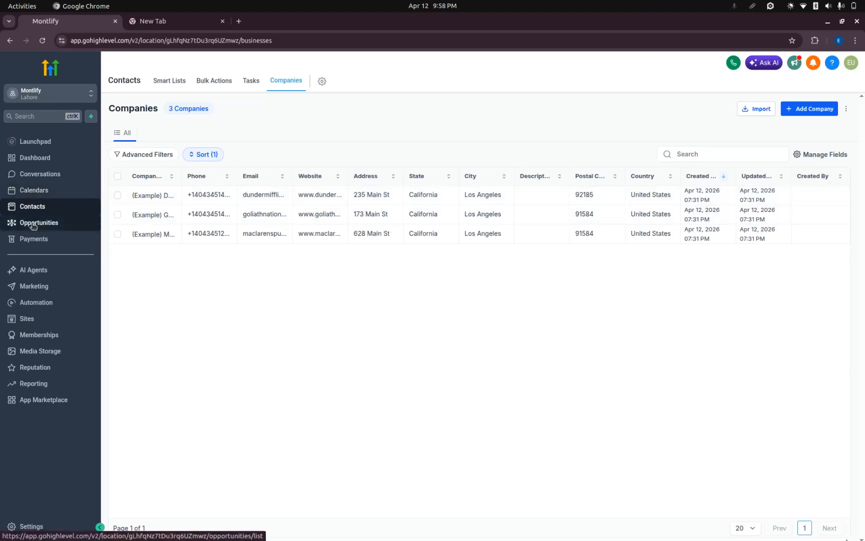
click(165, 84)
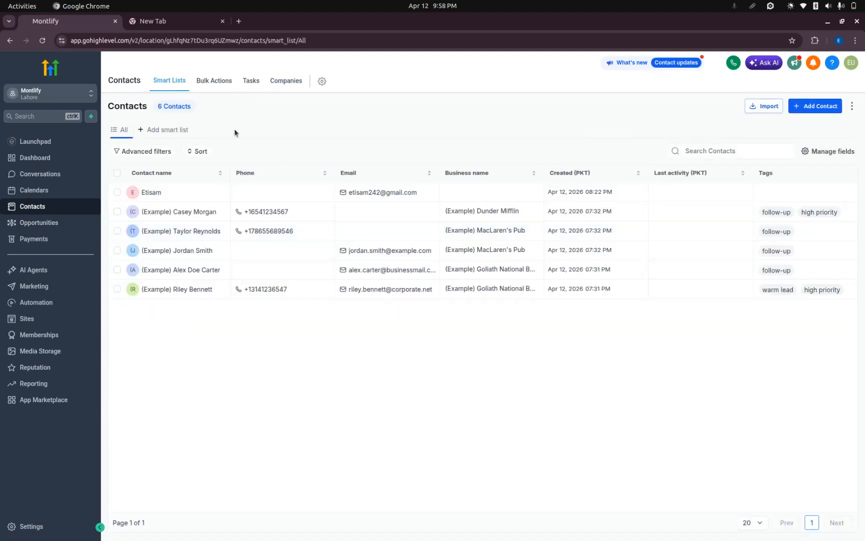
Start a new pipeline in Opportunities and name it "software pipeline".
click(39, 223)
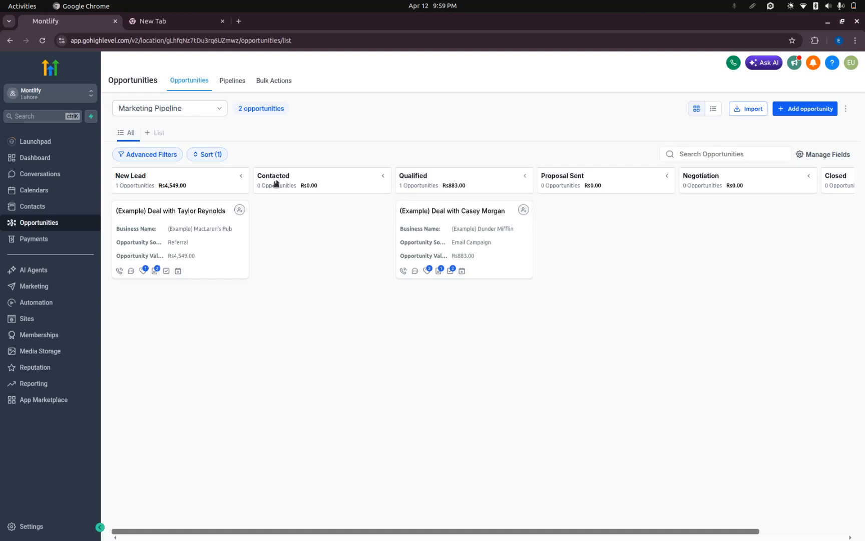
click(235, 83)
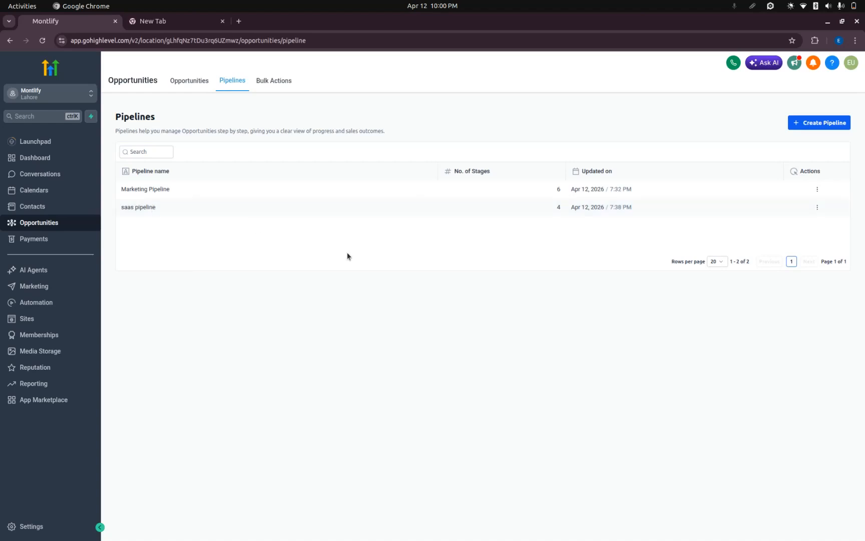
click(812, 123)
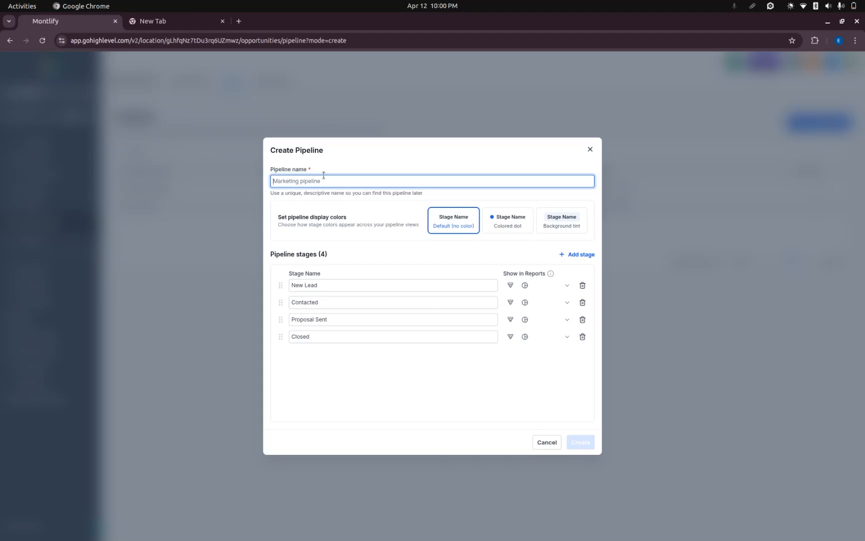
text(softw)
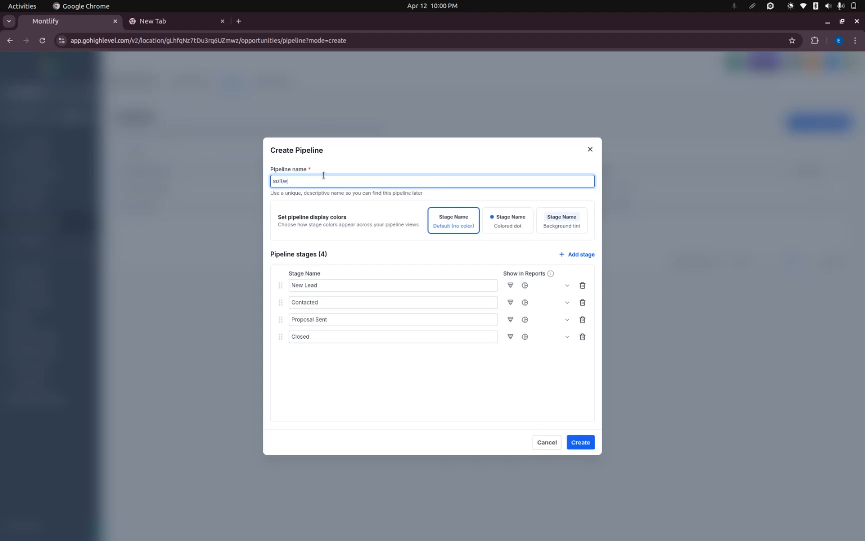
text(are pipeline)
Review the default stages New Lead, Contacted, Proposal Sent and Closed, and create the pipeline with them.
click(337, 286)
drag(337, 287, 272, 284)
click(324, 302)
drag(325, 301, 284, 301)
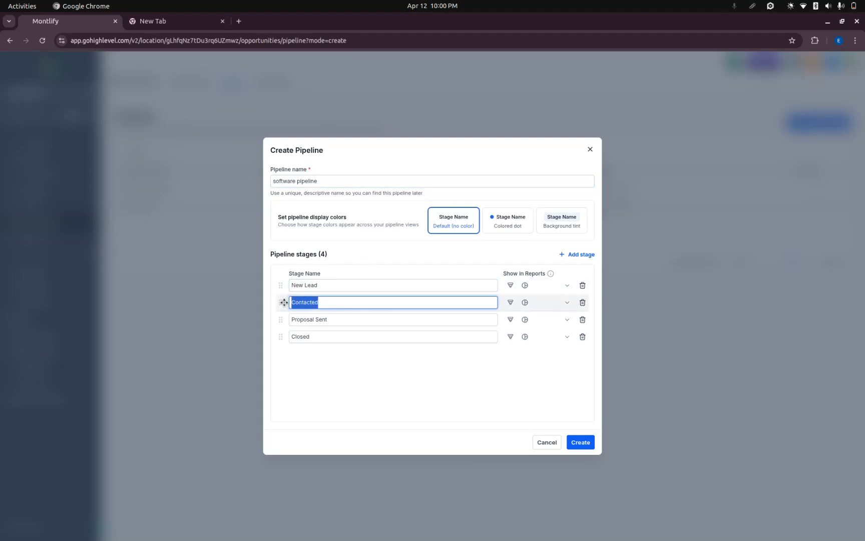
click(364, 299)
drag(344, 319, 290, 321)
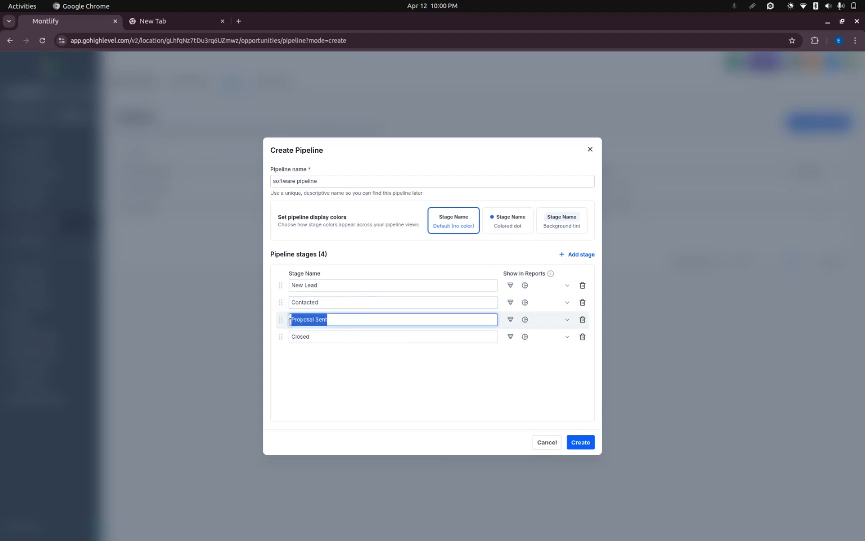
click(358, 319)
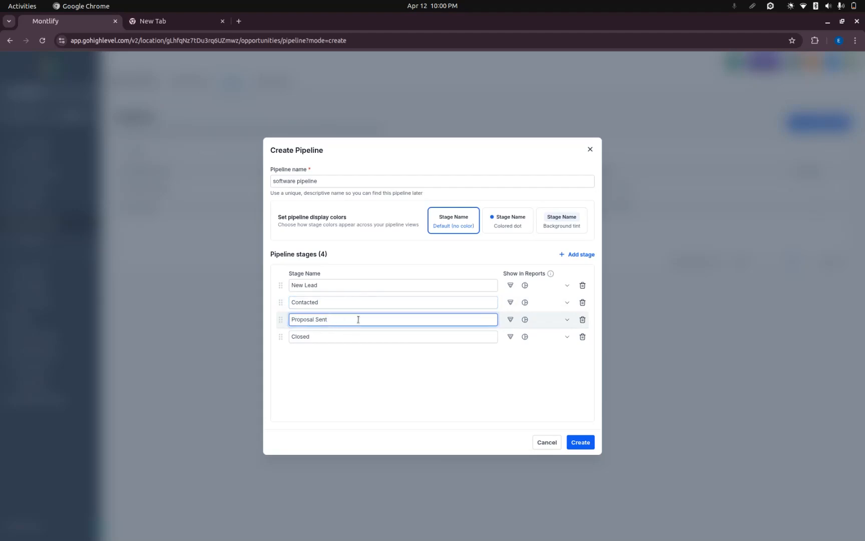
click(332, 340)
drag(332, 339, 276, 332)
click(394, 367)
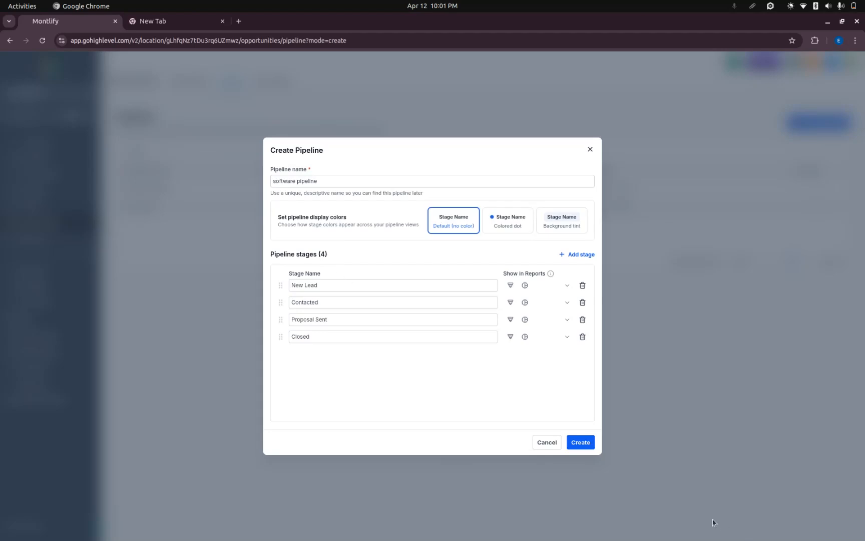
click(586, 443)
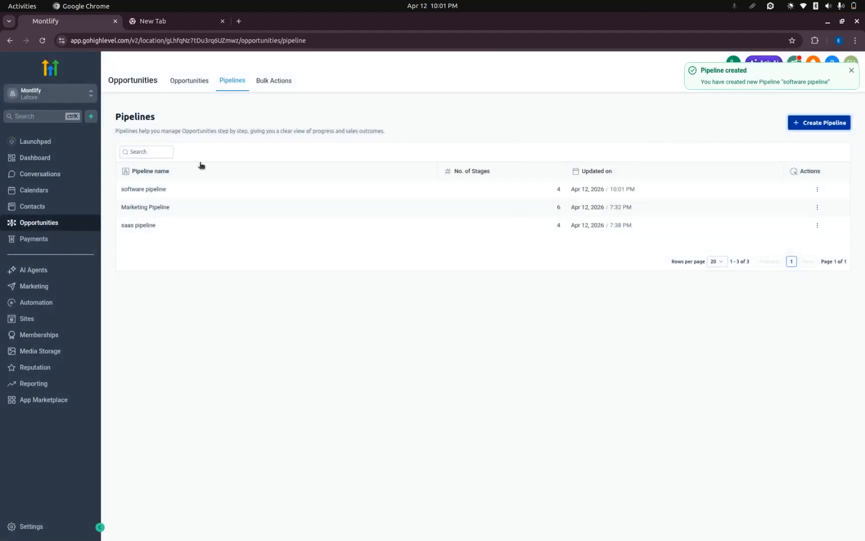
Inspect the actions available for the software pipeline and look through the Marketing Pipeline's stages on the opportunities board.
click(817, 188)
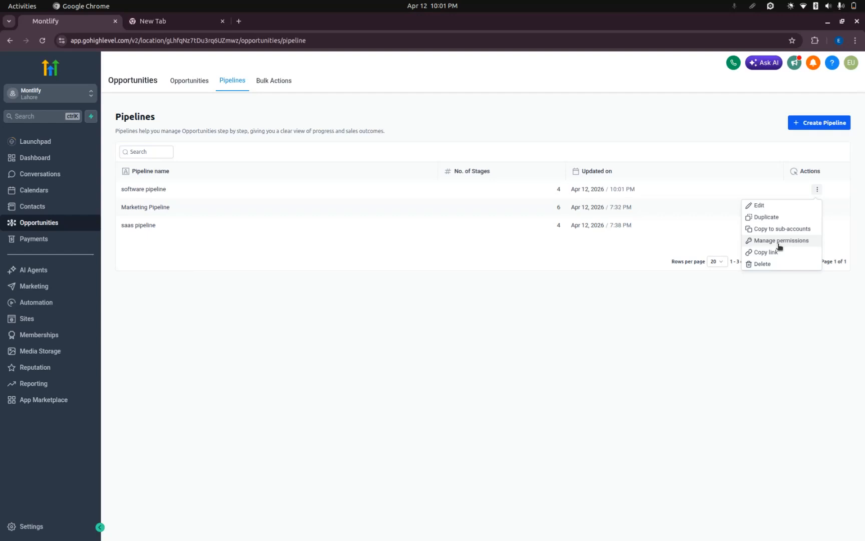
click(703, 331)
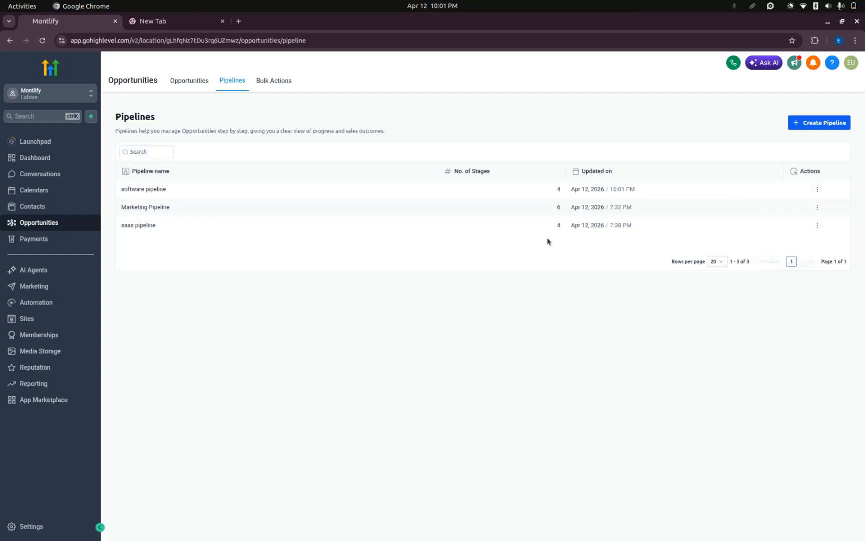
click(189, 86)
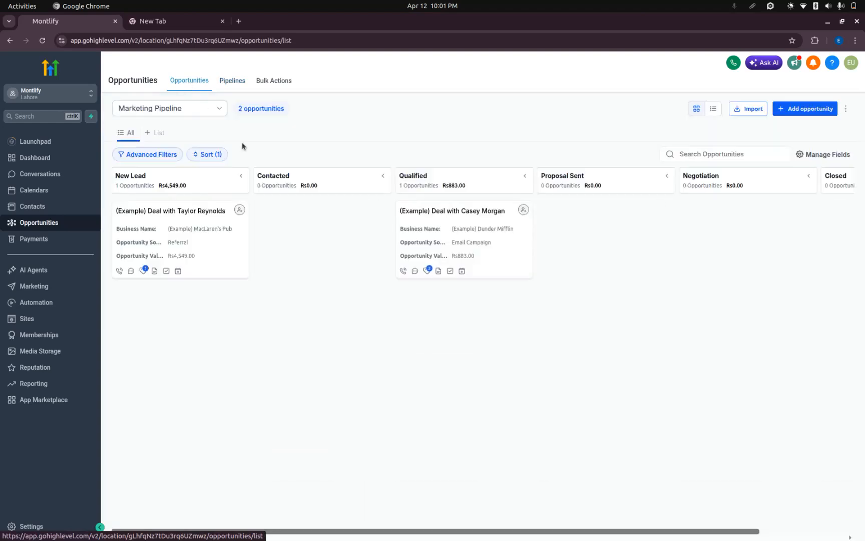
click(205, 116)
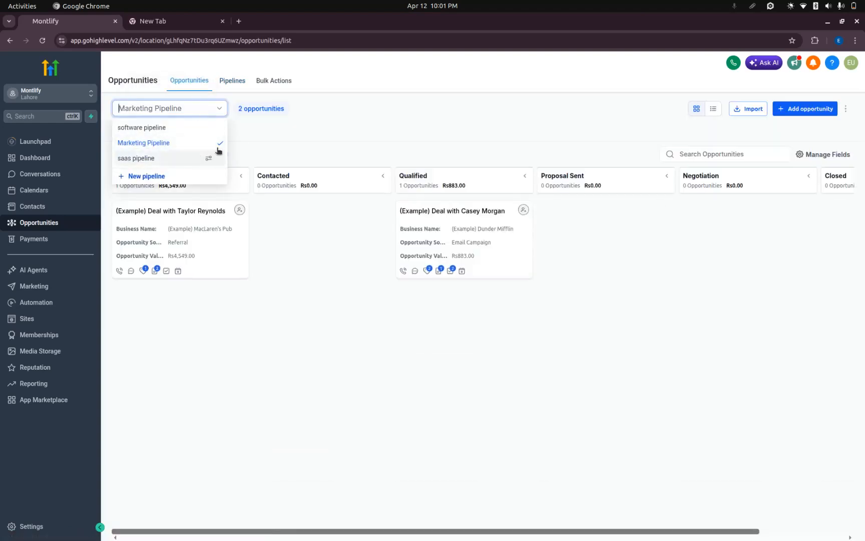
click(203, 143)
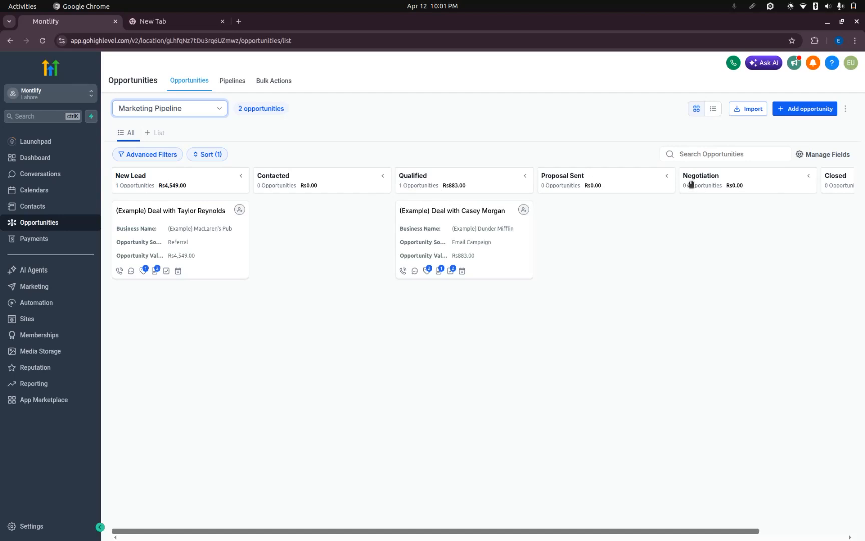
scroll(801, 180, right, 3)
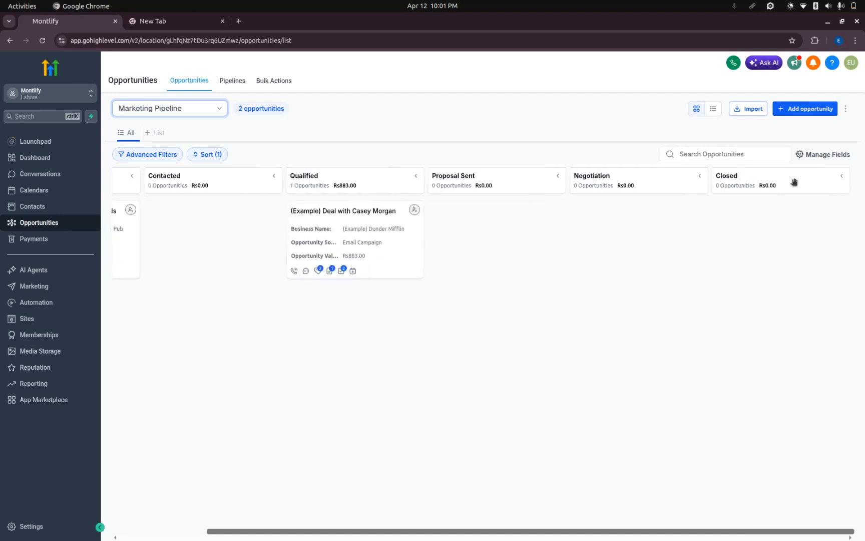
scroll(657, 210, left, 3)
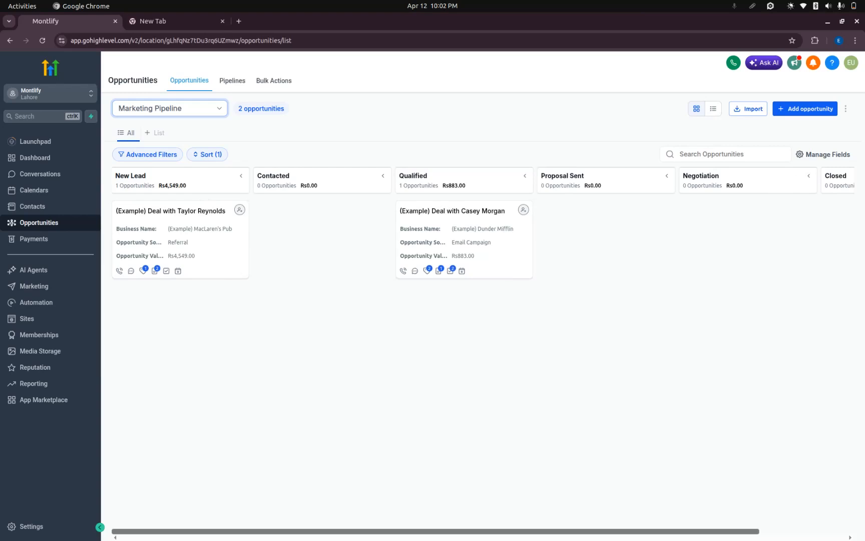
click(308, 286)
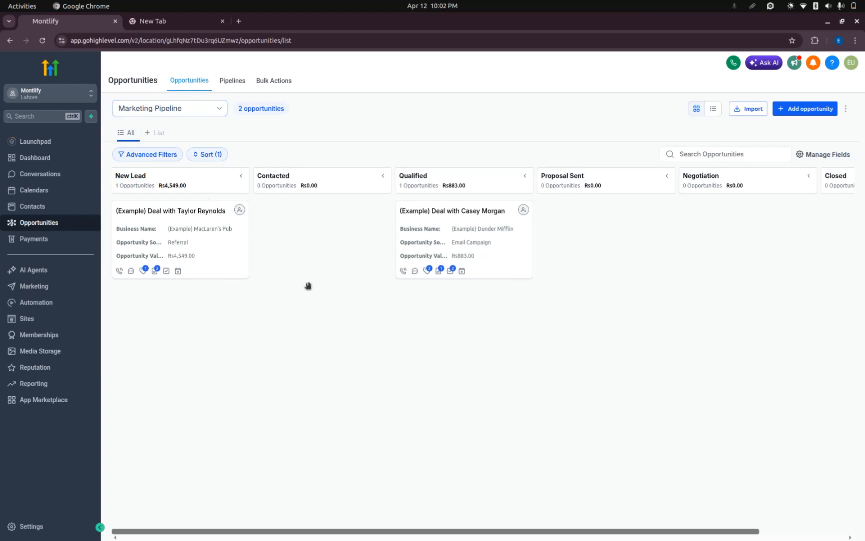
View the contact record behind the New Lead deal and return to the opportunities board.
click(185, 211)
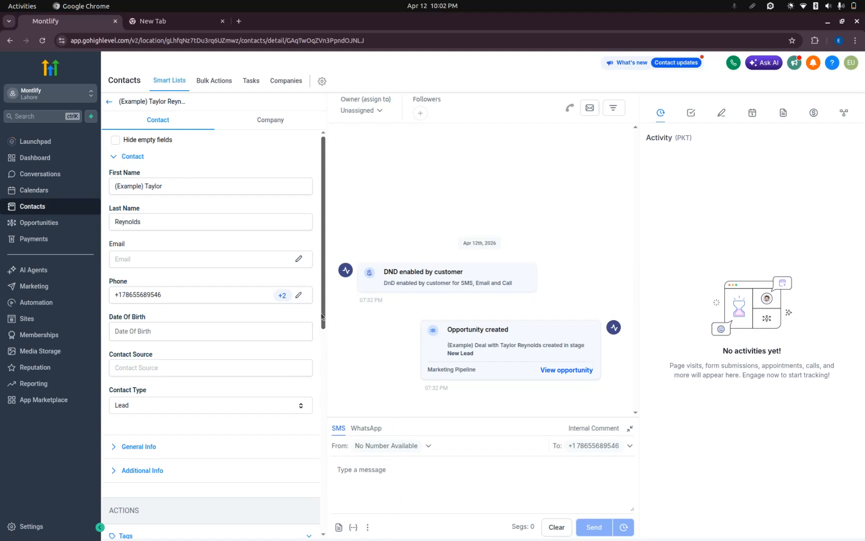
click(109, 101)
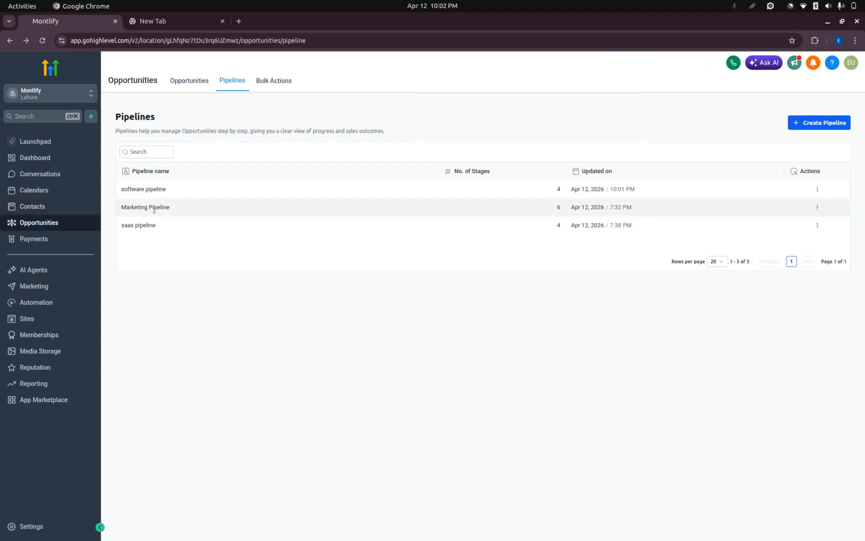
click(190, 81)
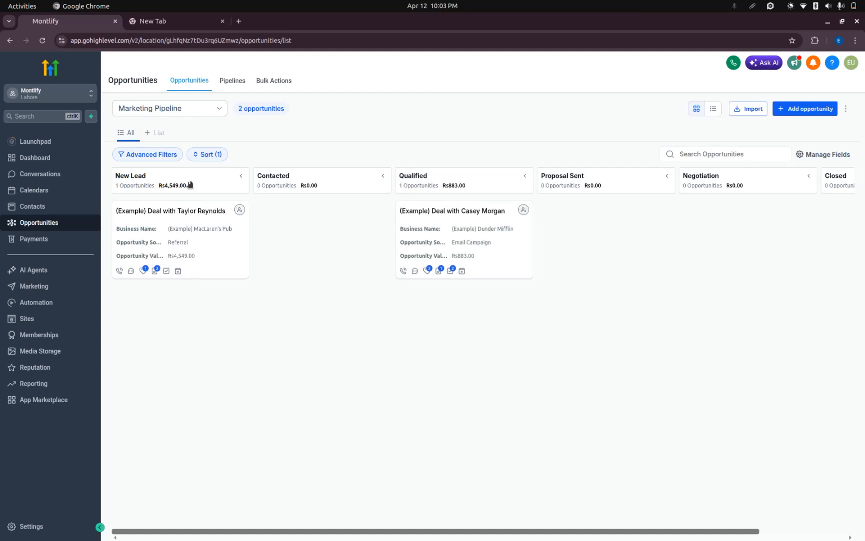
Move the New Lead deal to the Contacted stage and the Qualified deal to the Closed stage.
drag(193, 234, 328, 225)
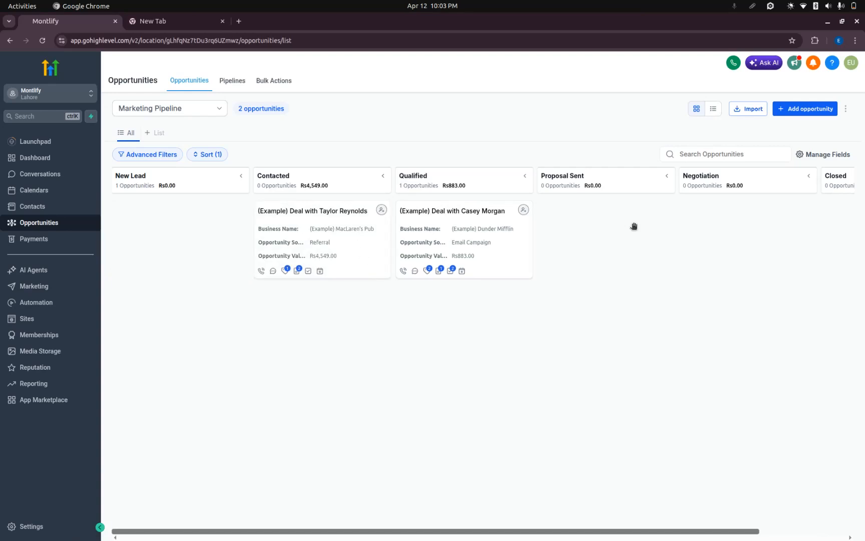
scroll(651, 240, right, 3)
drag(364, 238, 773, 229)
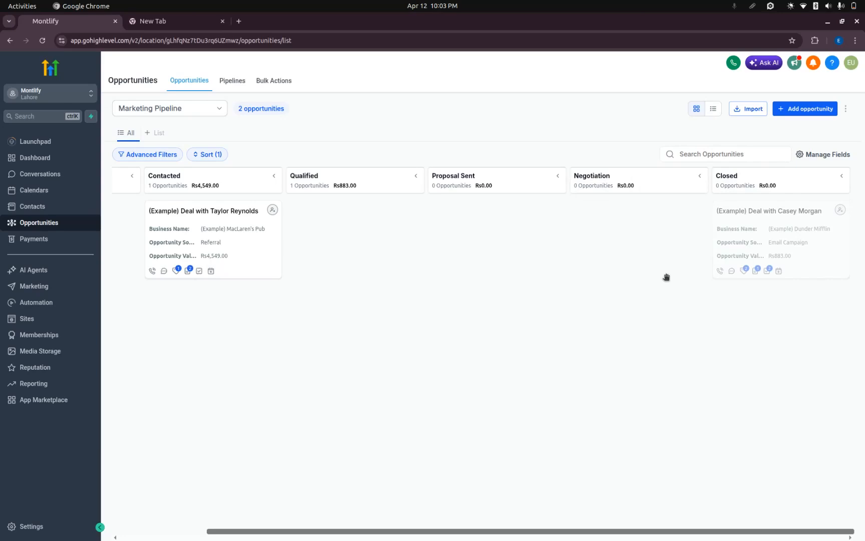
scroll(545, 277, left, 3)
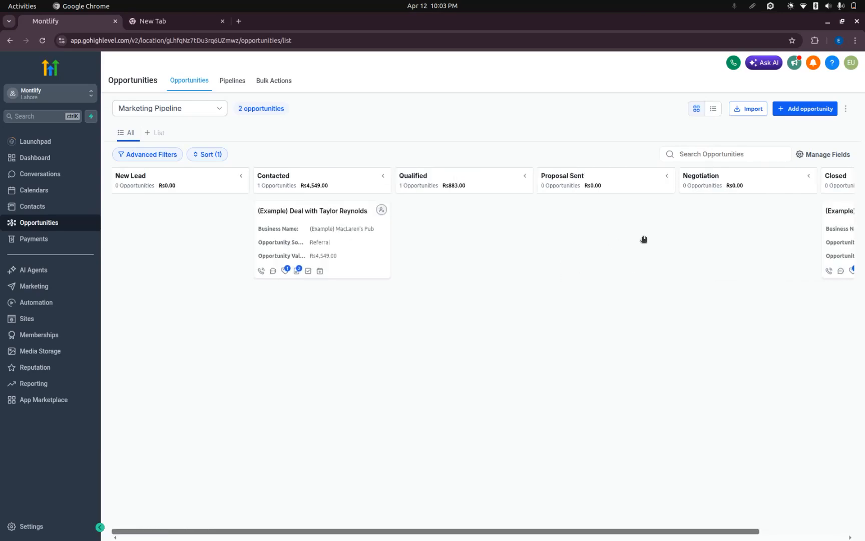
Examine the Add new opportunity form, try to submit it empty and cancel it.
click(794, 109)
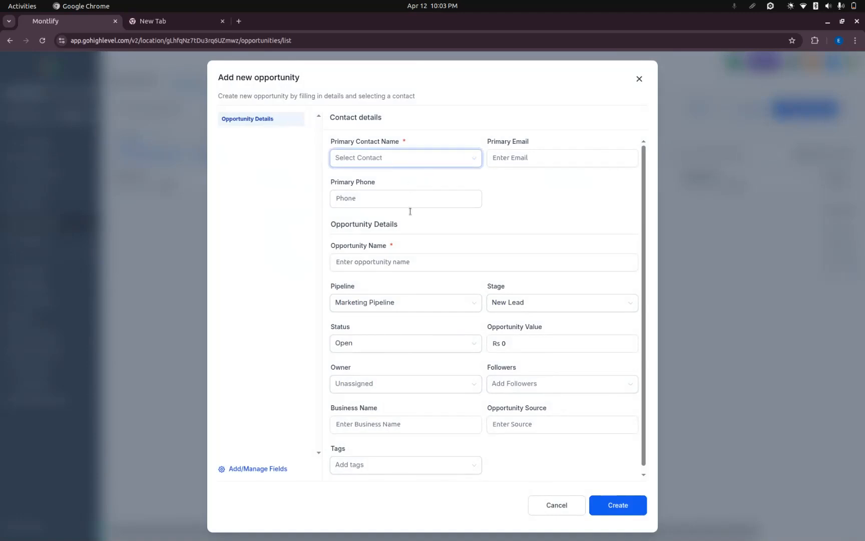
scroll(412, 215, down, 1)
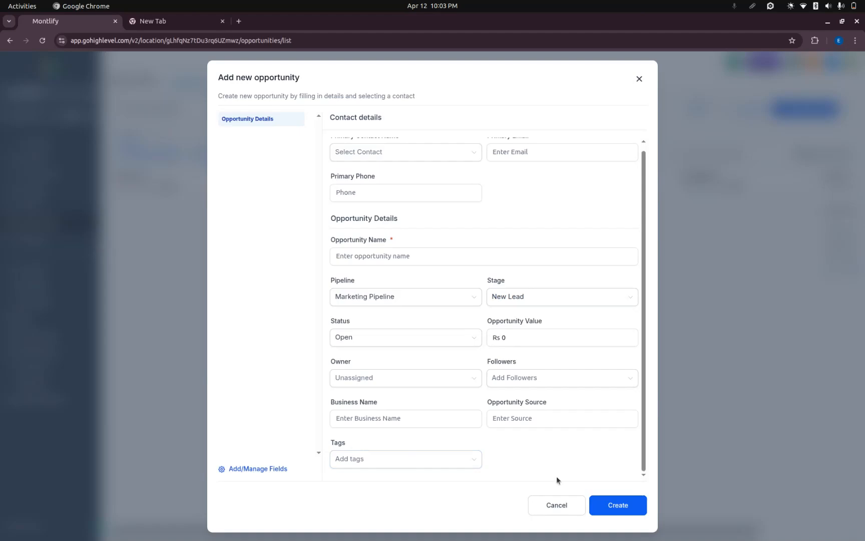
click(614, 506)
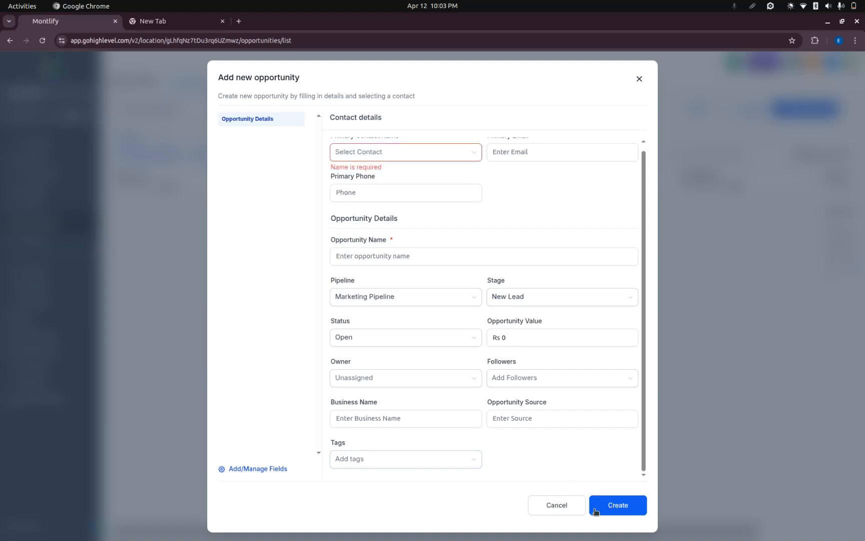
click(556, 506)
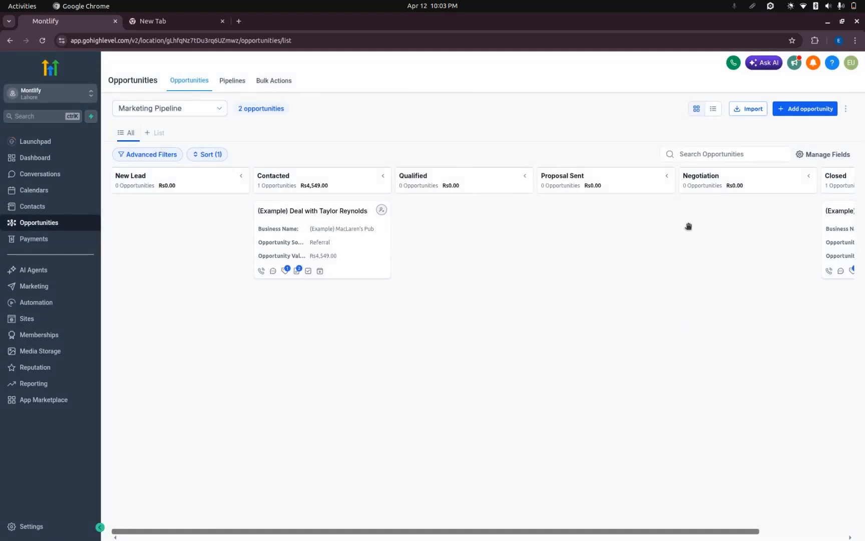
View the Payments invoices overview and its Invoices & Estimates options, and open the invoice templates.
click(30, 239)
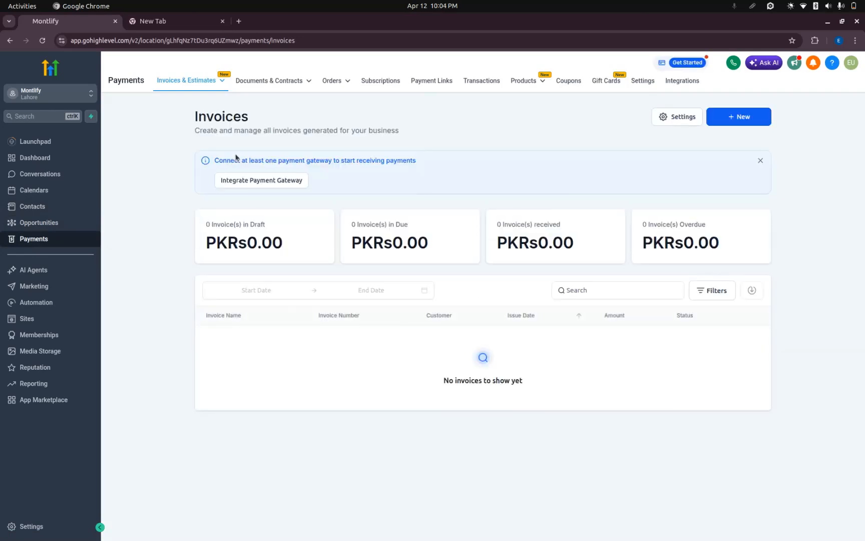
mouse_move(225, 83)
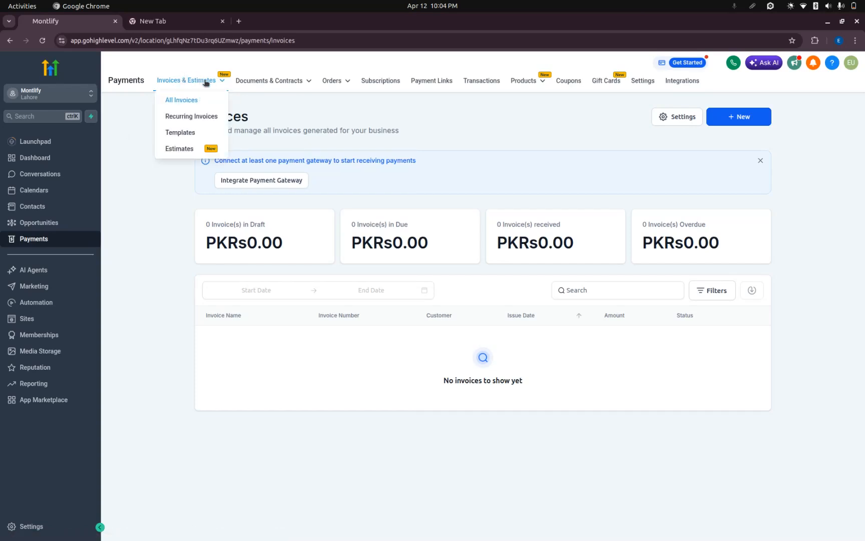
click(189, 133)
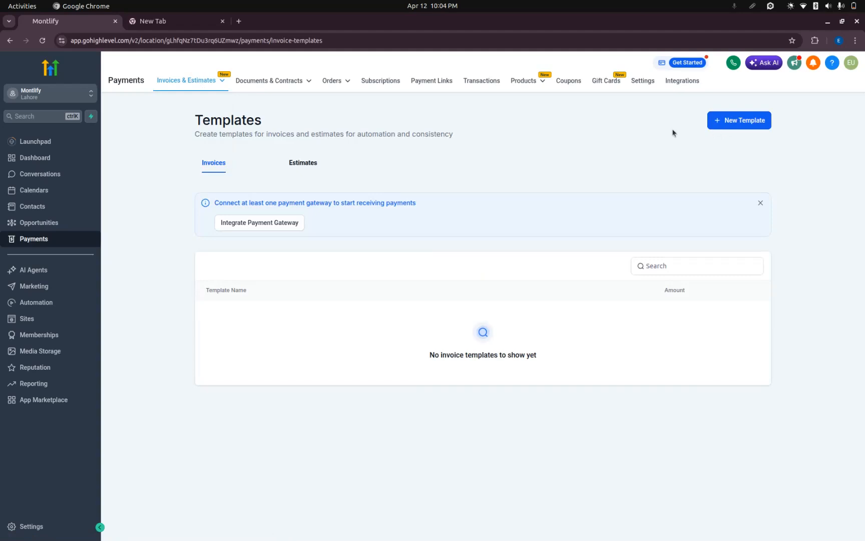
Examine the new invoice template form without saving it, and open the payment gateway integrations.
click(719, 124)
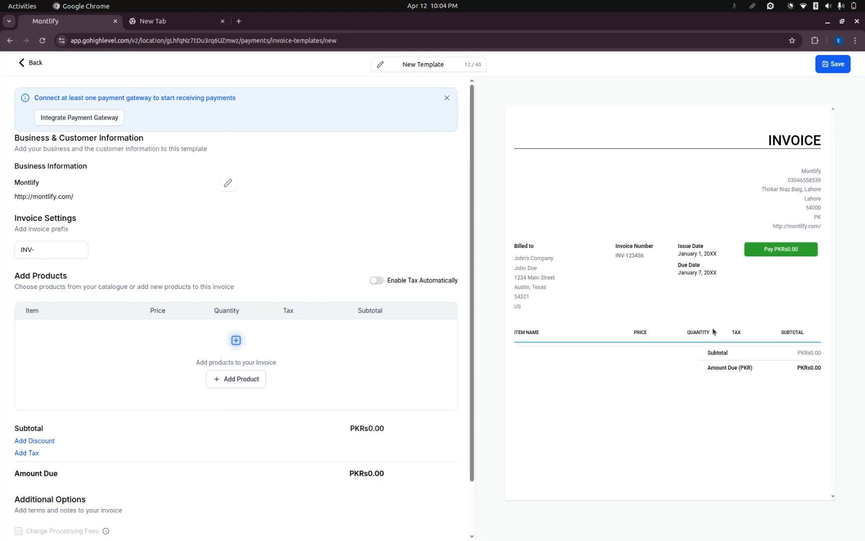
scroll(234, 340, down, 2)
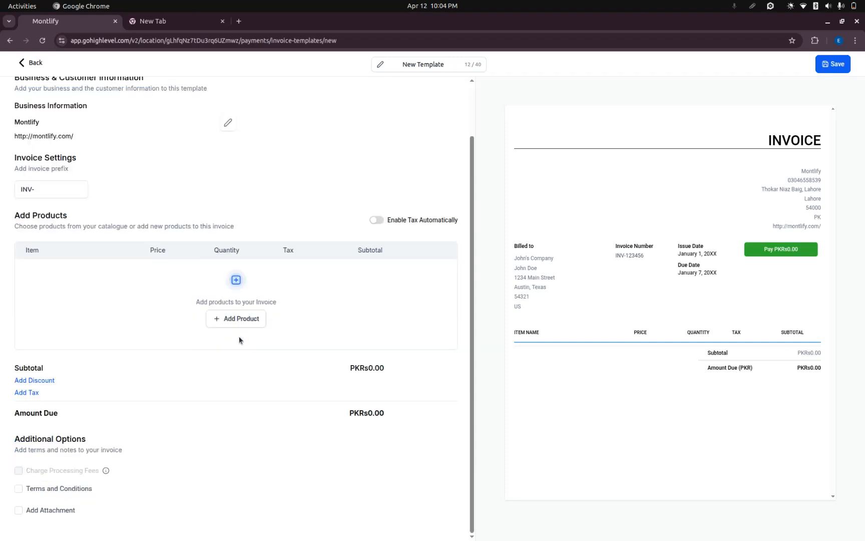
scroll(189, 264, up, 2)
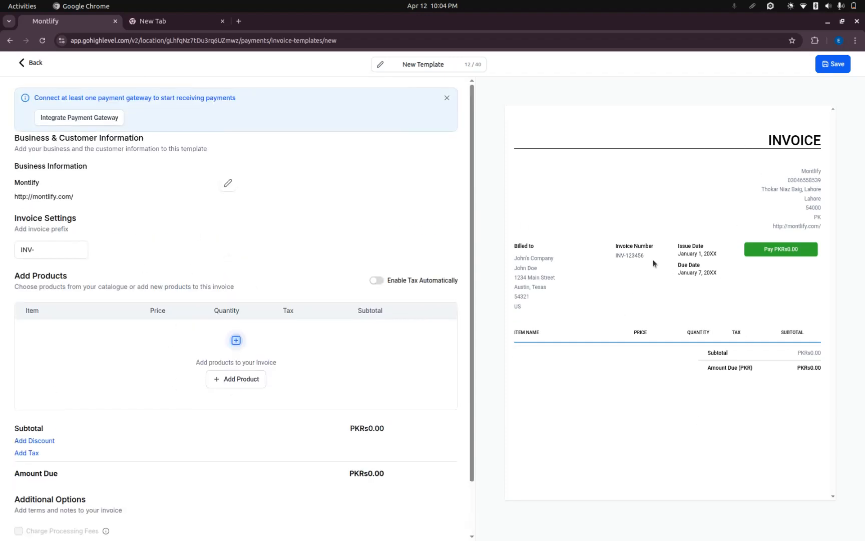
click(20, 63)
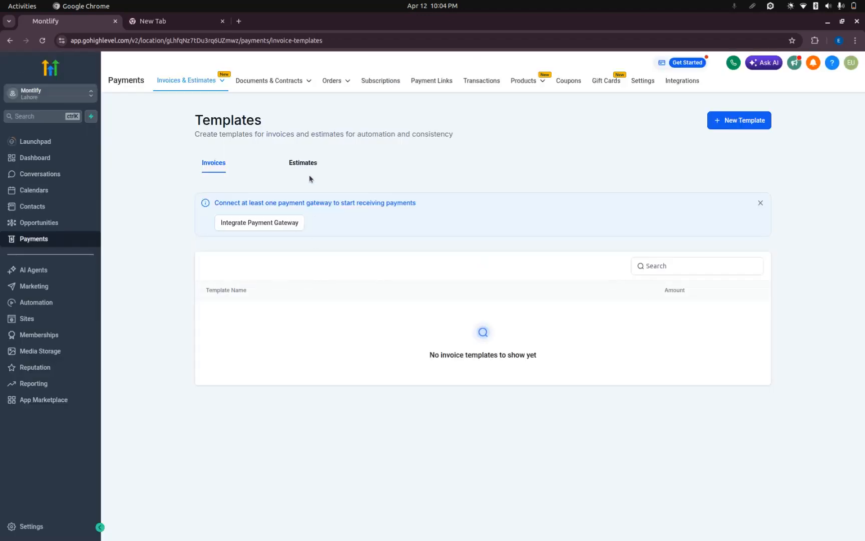
click(273, 223)
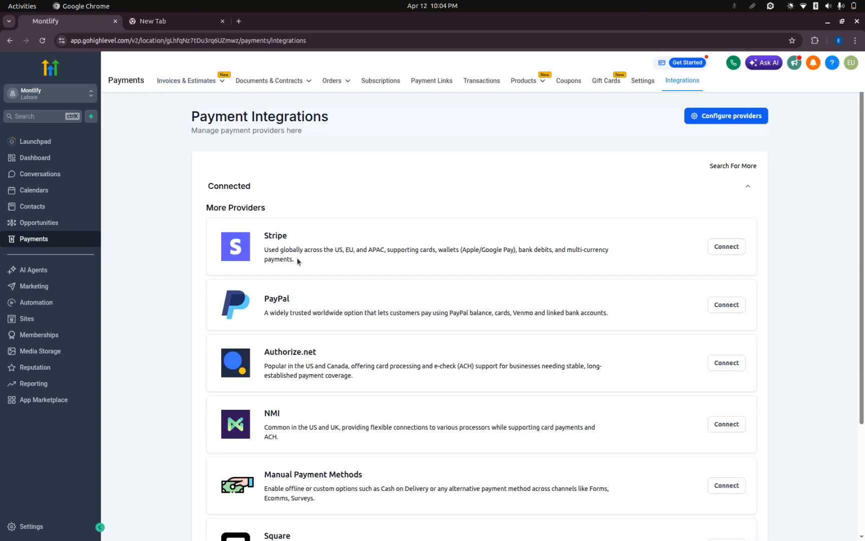
Review the available payment gateway providers on the integrations page, including Stripe, PayPal and Square.
drag(268, 235, 307, 238)
click(307, 239)
drag(264, 298, 299, 300)
click(298, 300)
scroll(298, 304, down, 3)
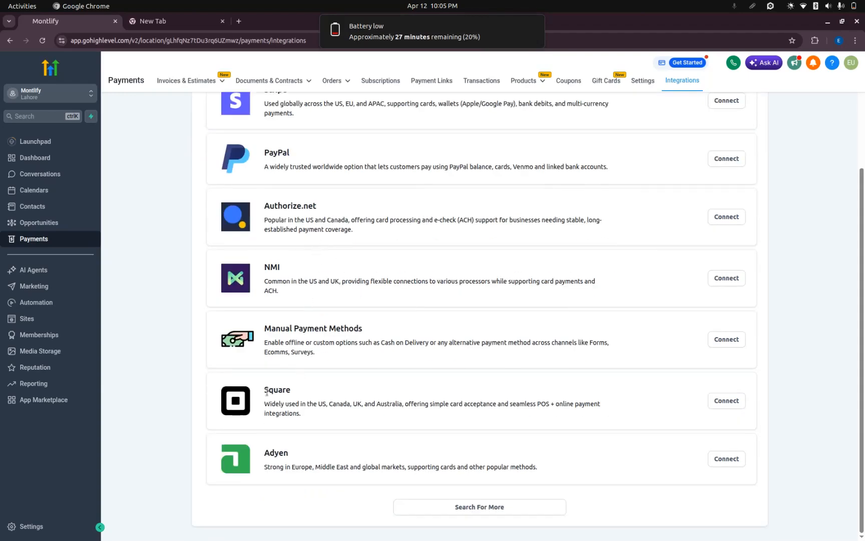
drag(268, 390, 323, 392)
scroll(323, 389, up, 3)
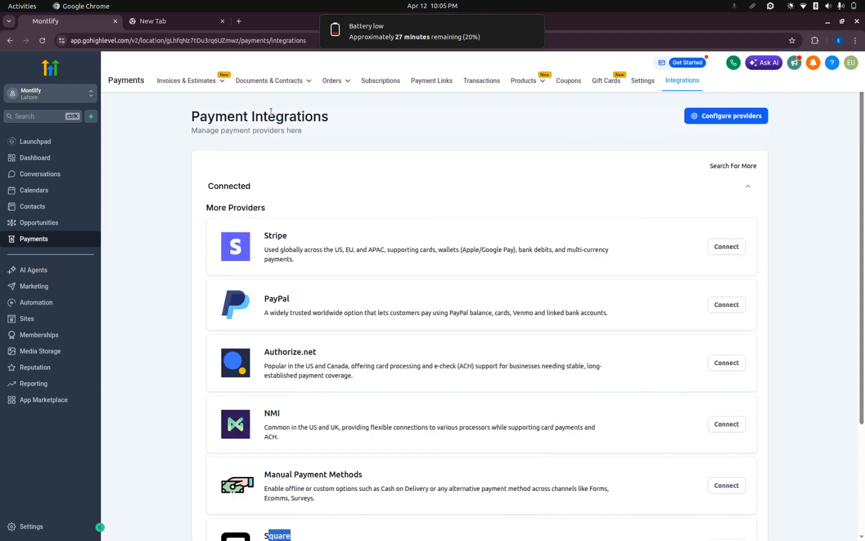
View the Documents & Contracts overview, dismiss the battery notification and open the Documents & Contracts templates.
mouse_move(204, 79)
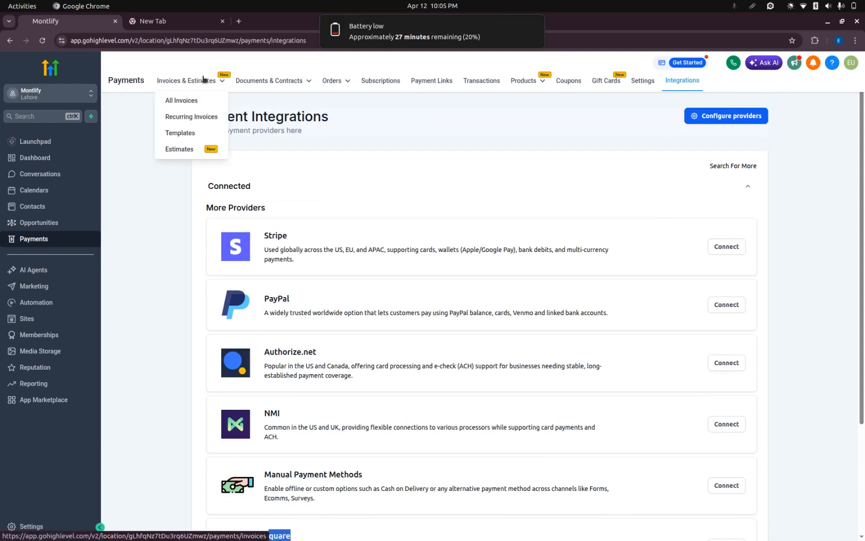
mouse_move(260, 81)
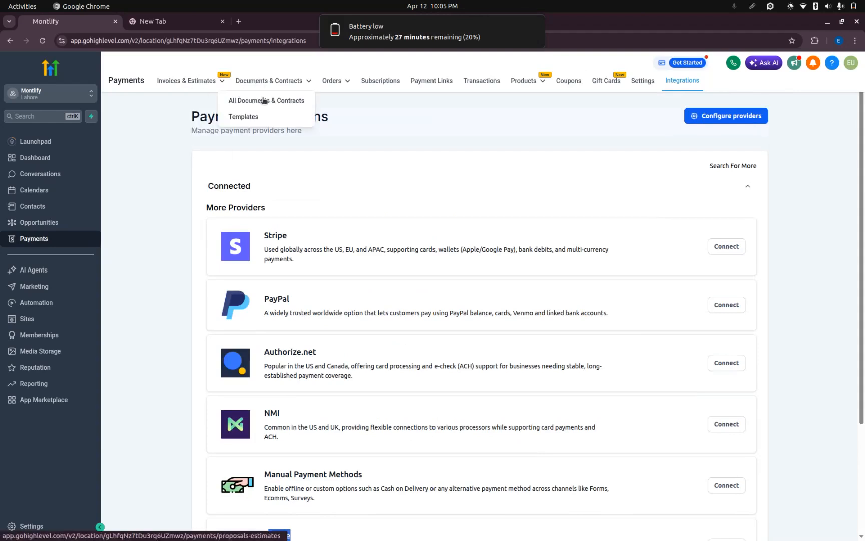
click(264, 99)
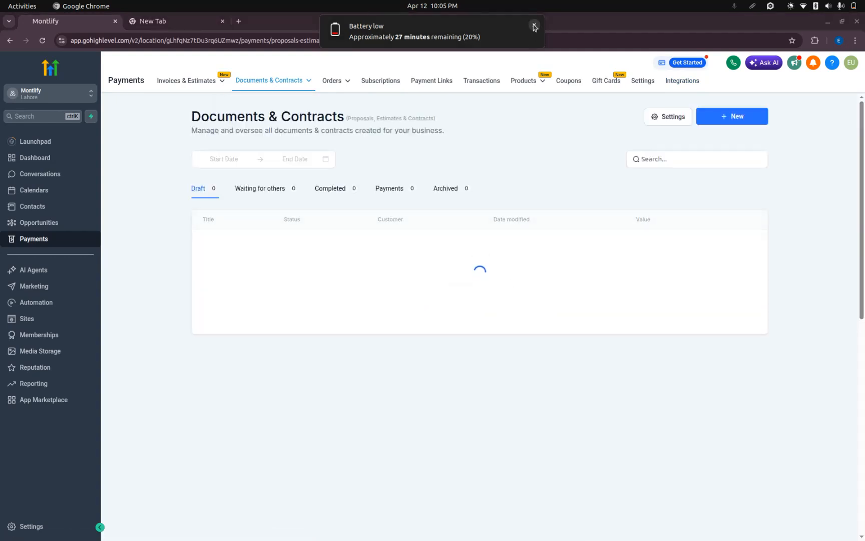
click(534, 26)
mouse_move(525, 81)
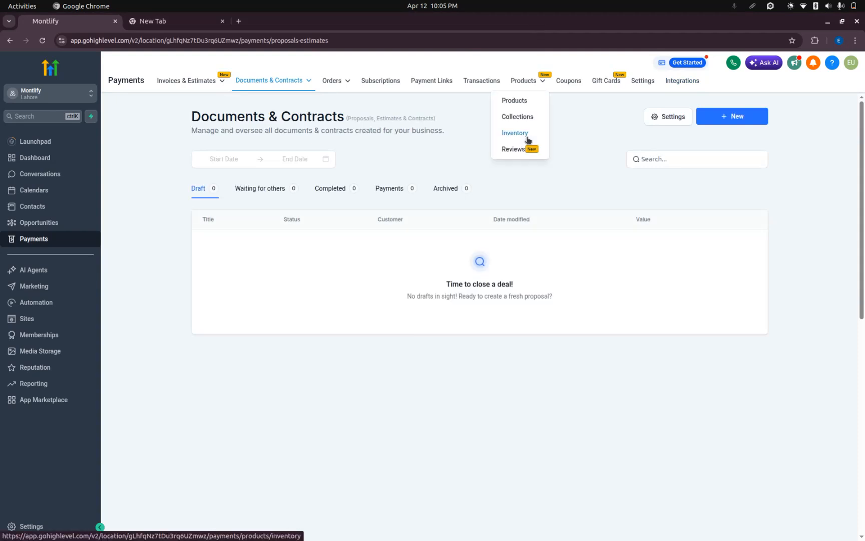
mouse_move(305, 82)
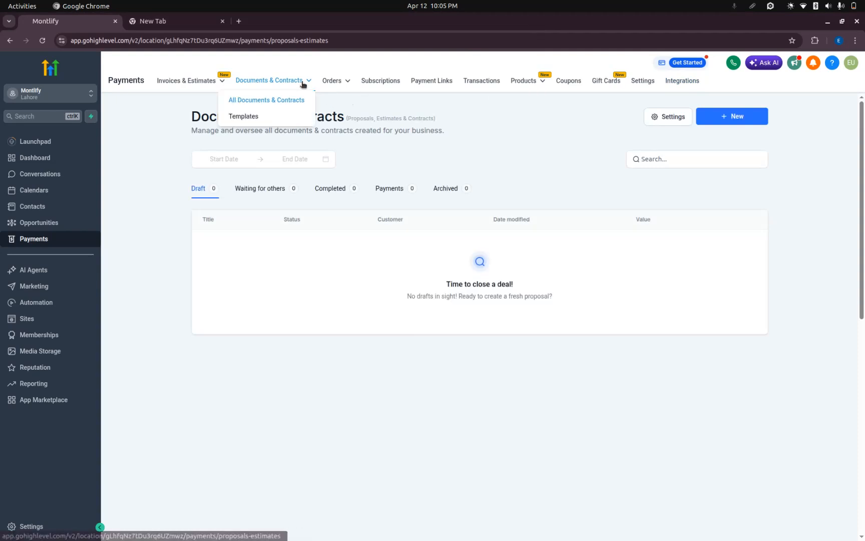
click(252, 120)
mouse_move(196, 85)
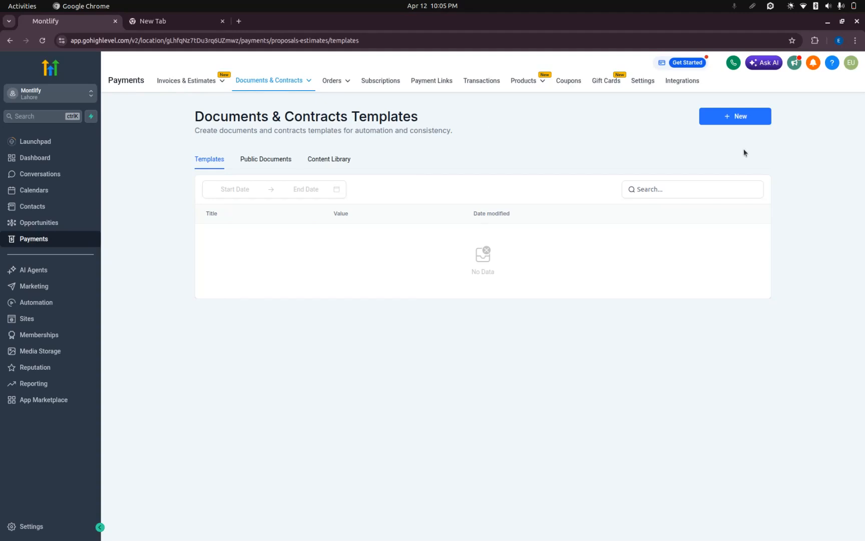
Create a new blank Documents & Contracts template and look over its editor.
click(729, 125)
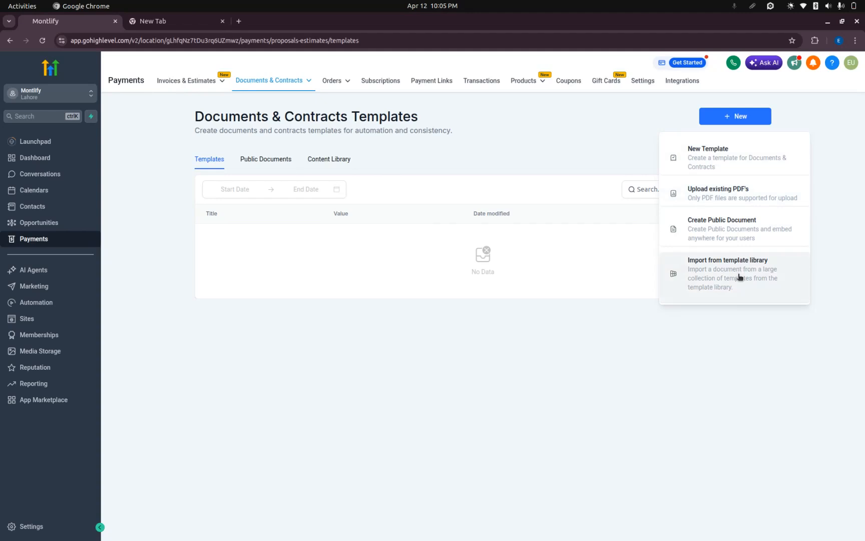
click(724, 118)
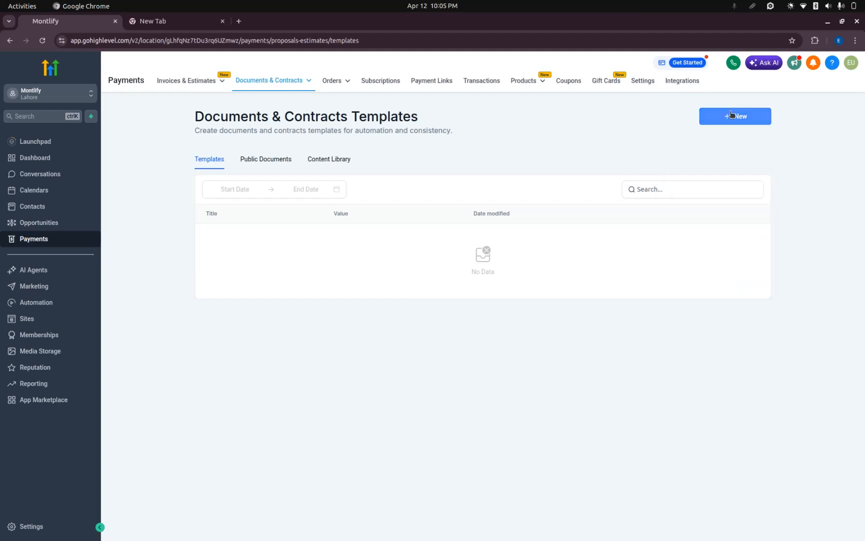
click(724, 118)
click(721, 148)
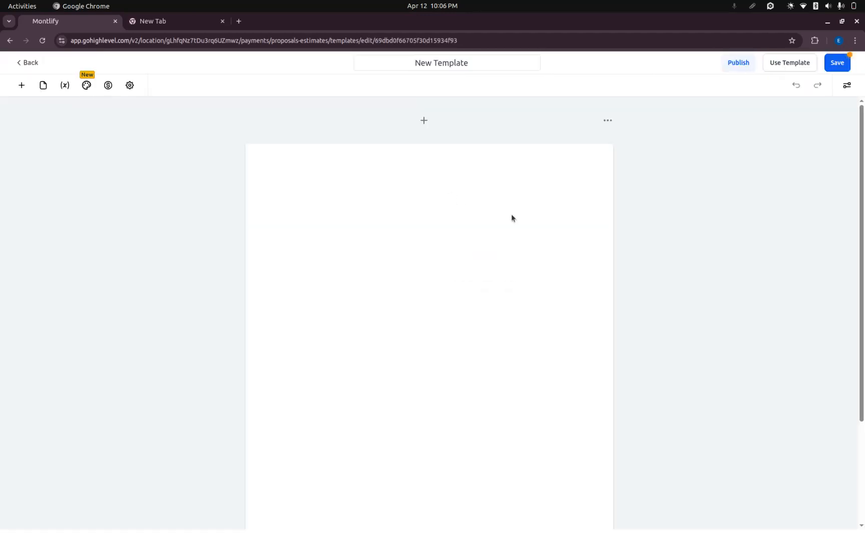
scroll(511, 213, down, 3)
scroll(511, 213, up, 3)
Leave the template editor without saving changes and return to the Documents & Contracts templates list.
click(23, 67)
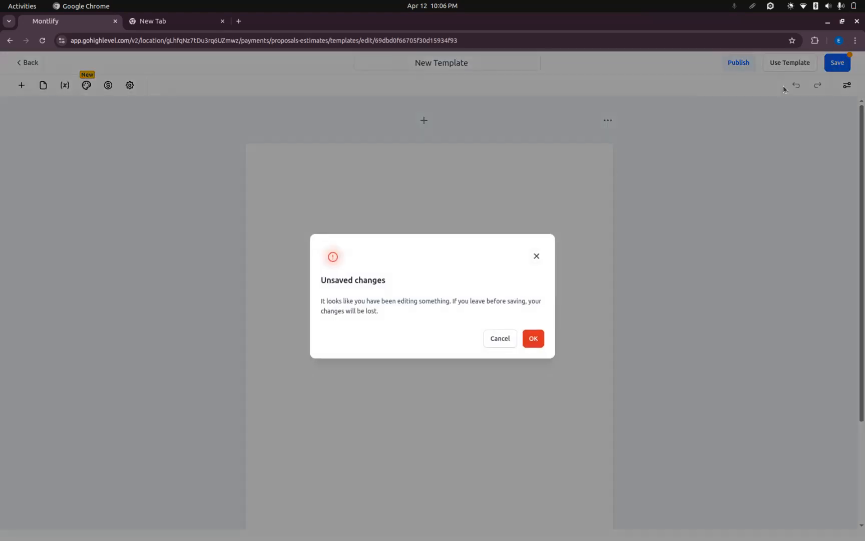
click(500, 339)
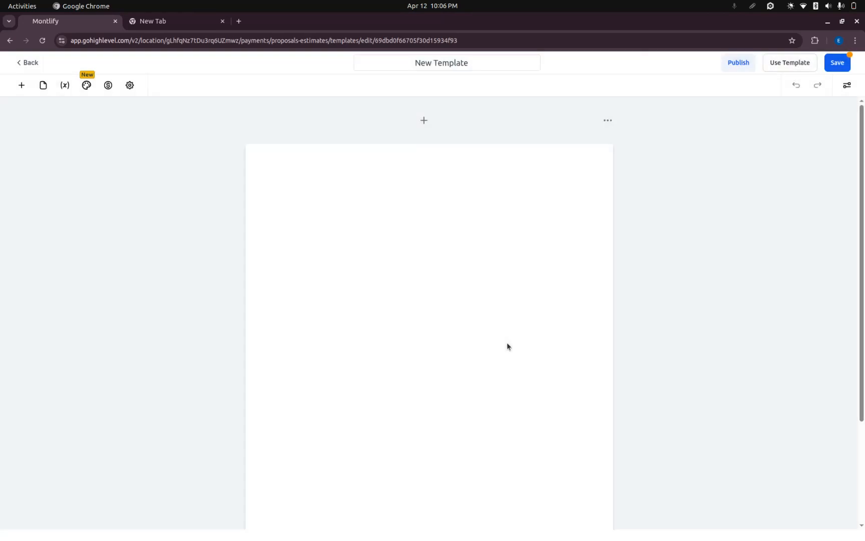
click(26, 67)
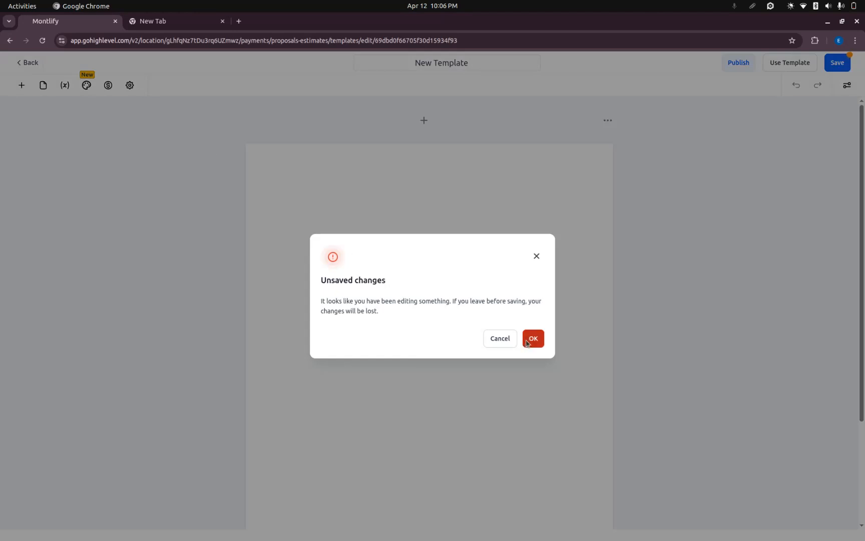
click(532, 339)
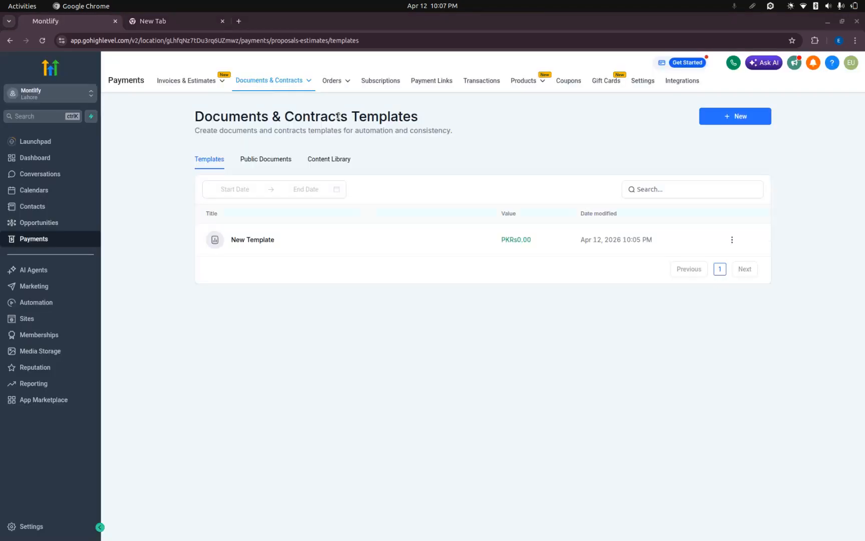
View the Orders page and open the Subscriptions page.
mouse_move(349, 81)
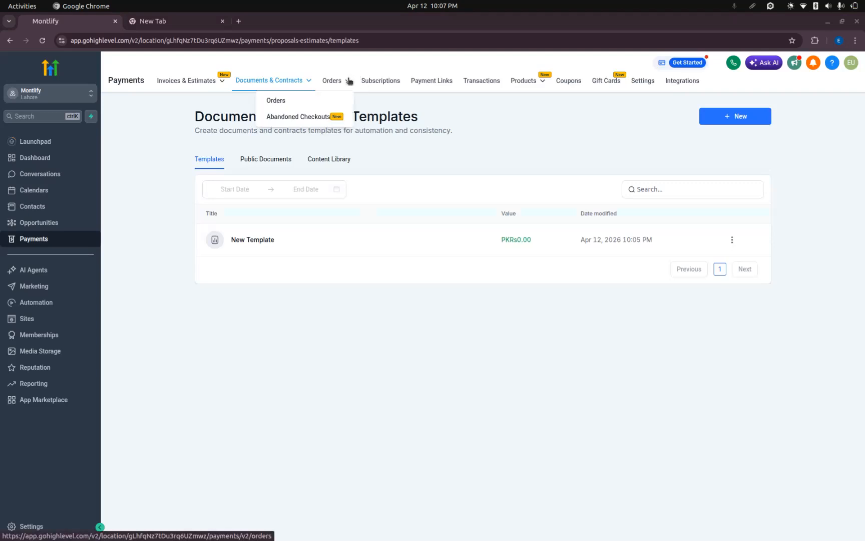
click(289, 101)
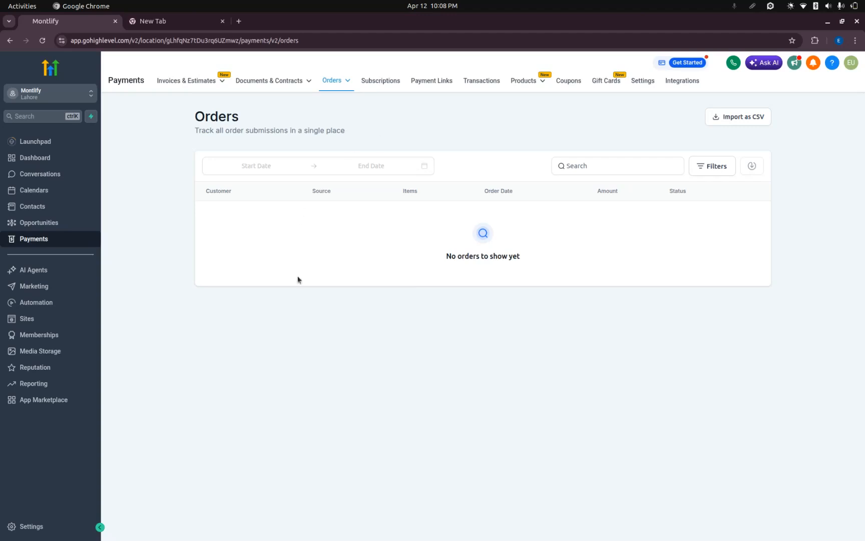
click(383, 84)
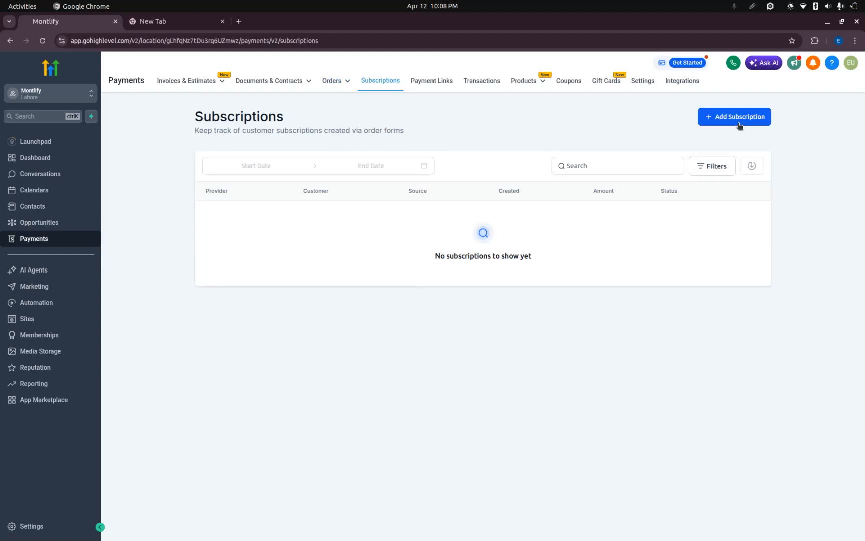
Examine the new subscription form, select the first listed customer and cancel the form.
click(739, 124)
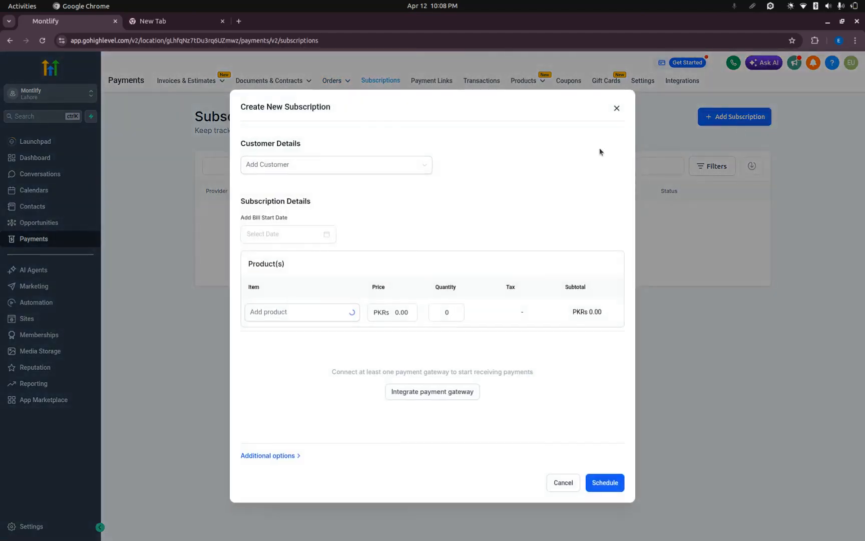
click(358, 171)
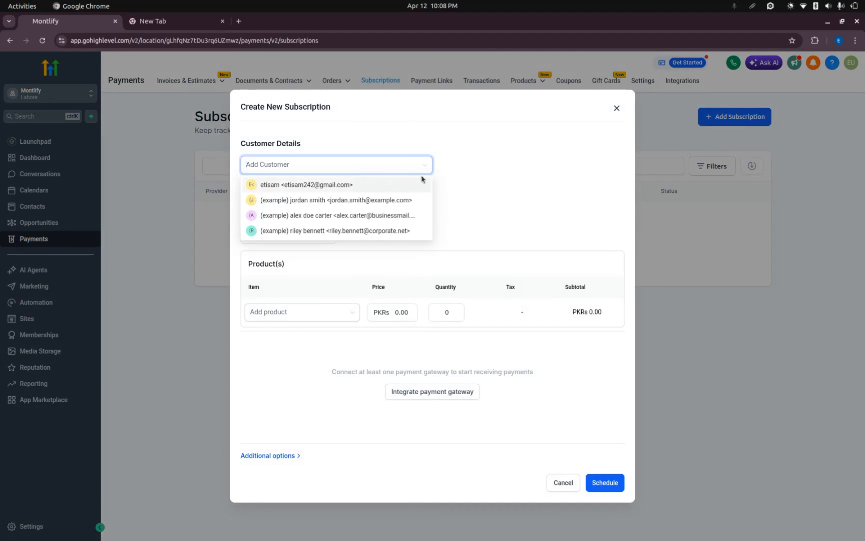
click(379, 187)
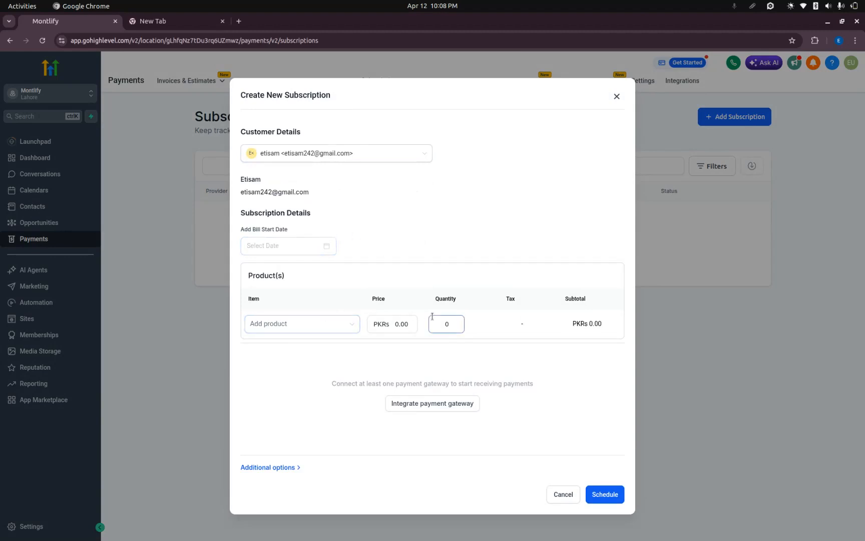
click(563, 495)
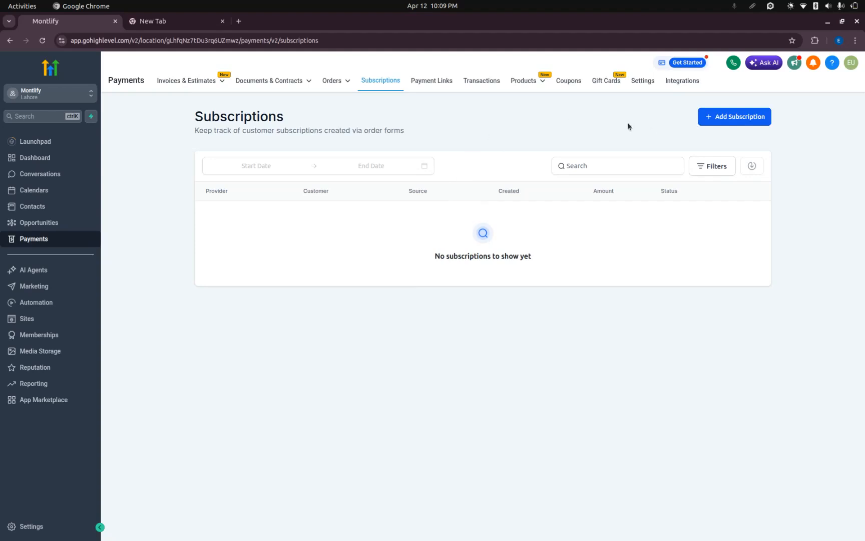
Open Payment Links, examine the new payment link form and return to the list without saving.
click(441, 80)
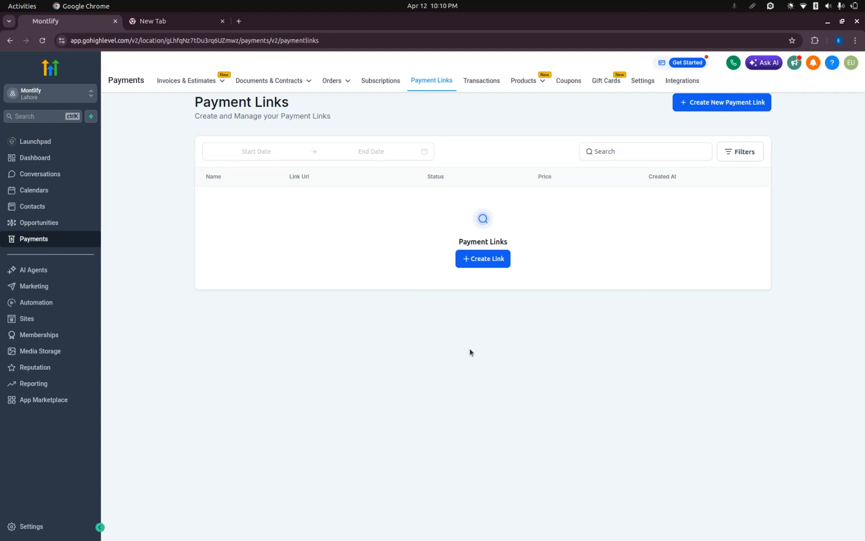
click(488, 261)
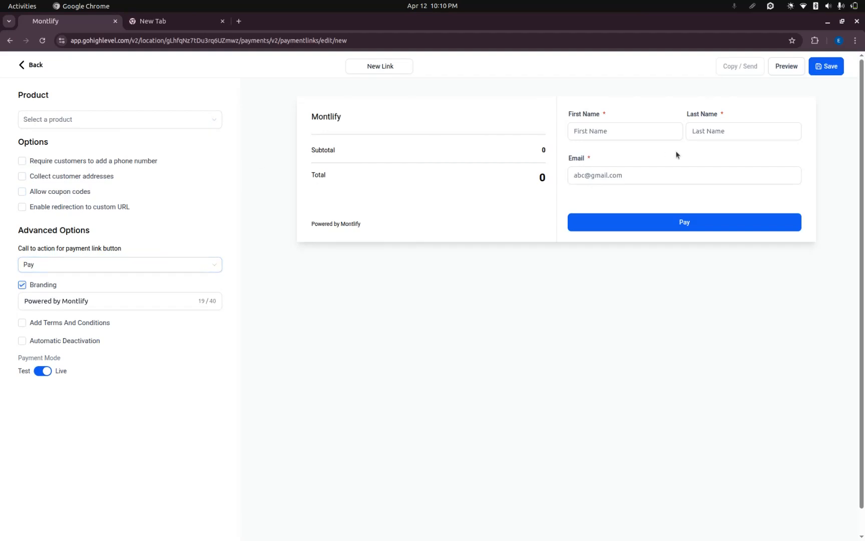
click(25, 69)
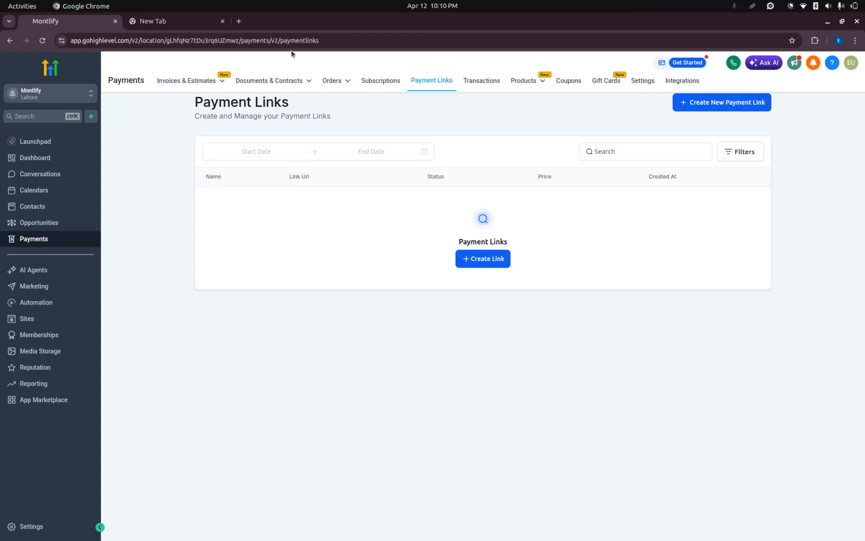
View the Transactions page and open the Products list.
click(482, 82)
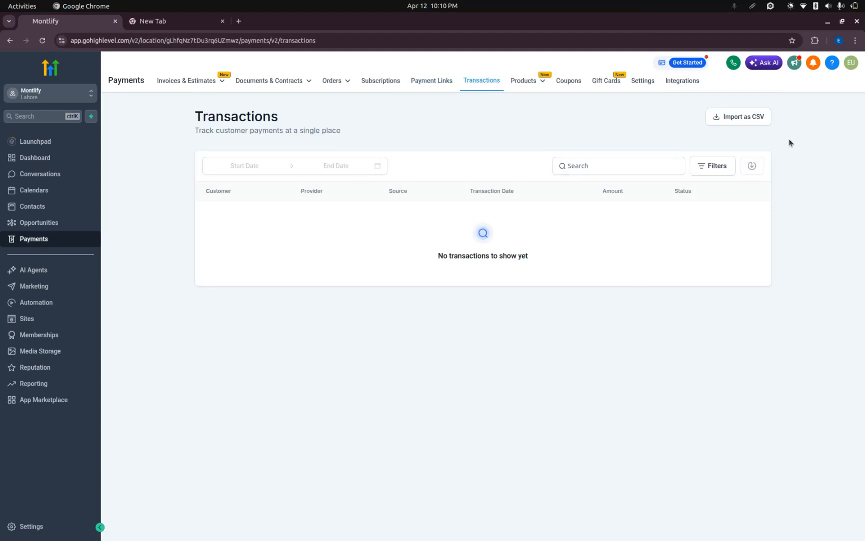
mouse_move(540, 86)
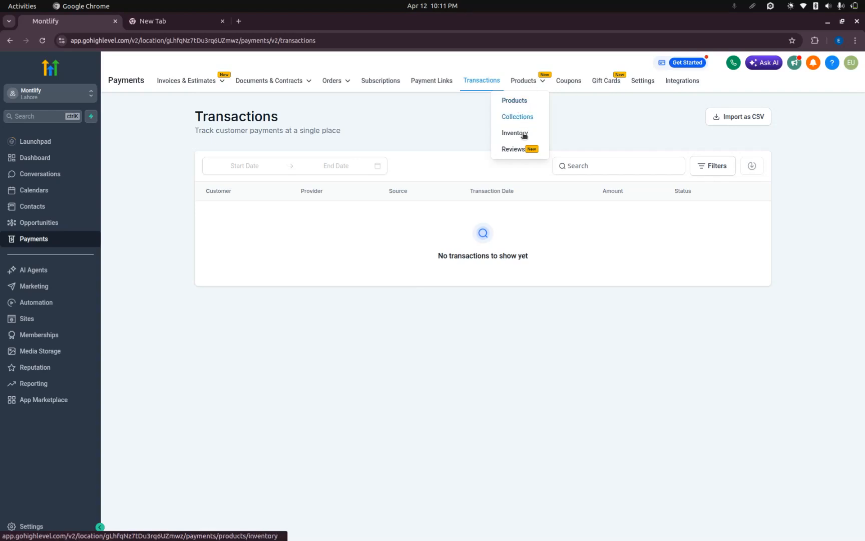
click(520, 102)
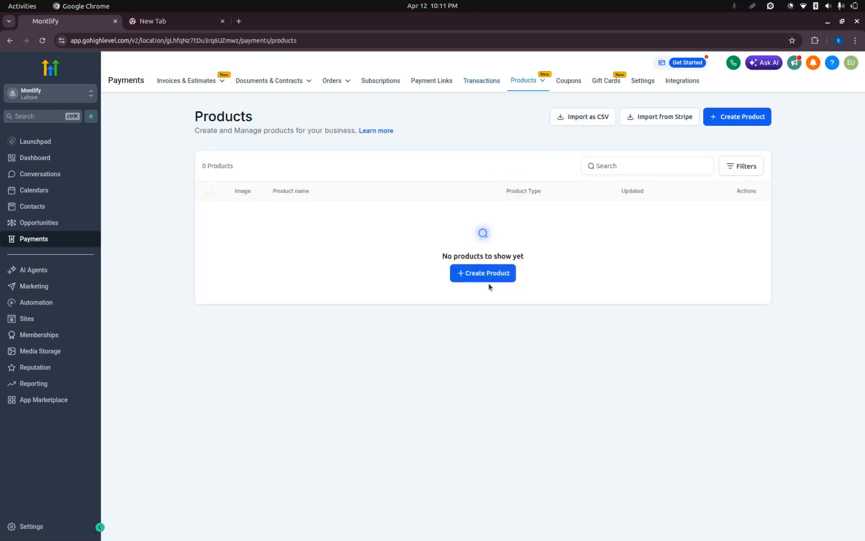
Examine the new product form's information, pricing, variants and search engine listing sections, and return to the Products list without saving.
click(491, 279)
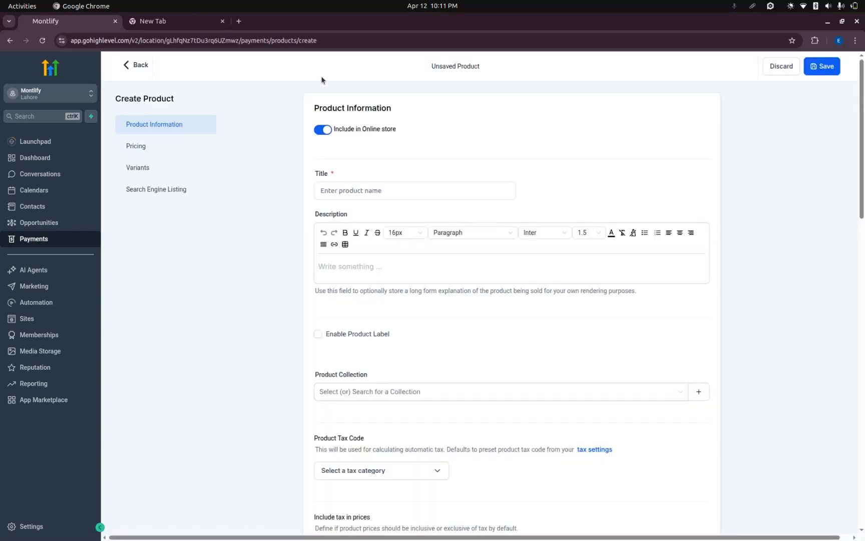
scroll(271, 265, down, 15)
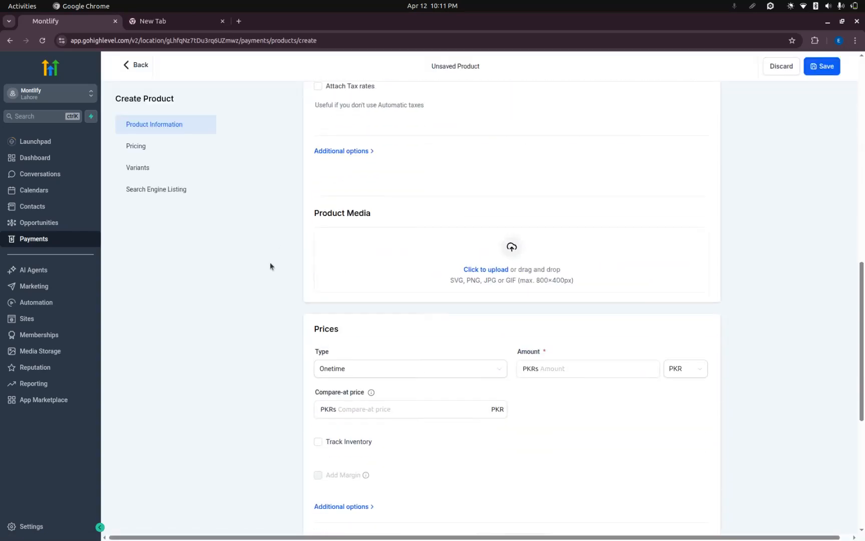
scroll(270, 261, up, 15)
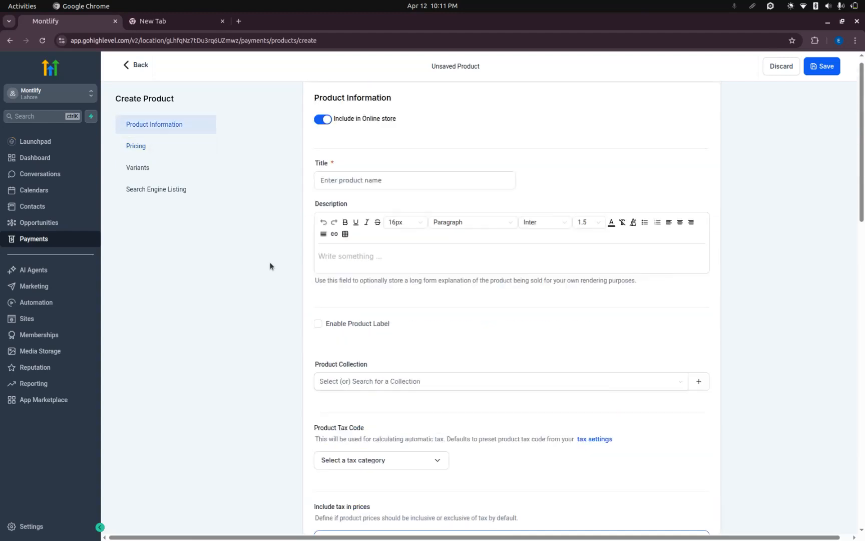
click(363, 186)
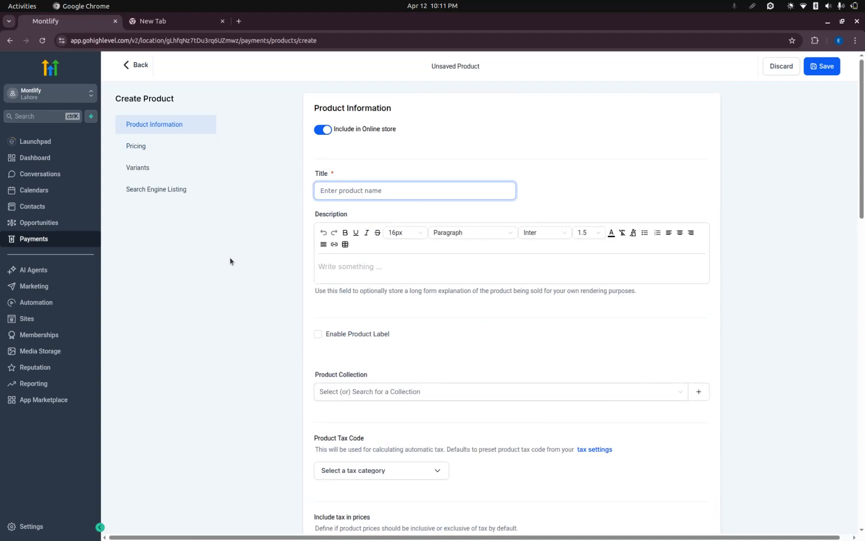
scroll(337, 177, down, 15)
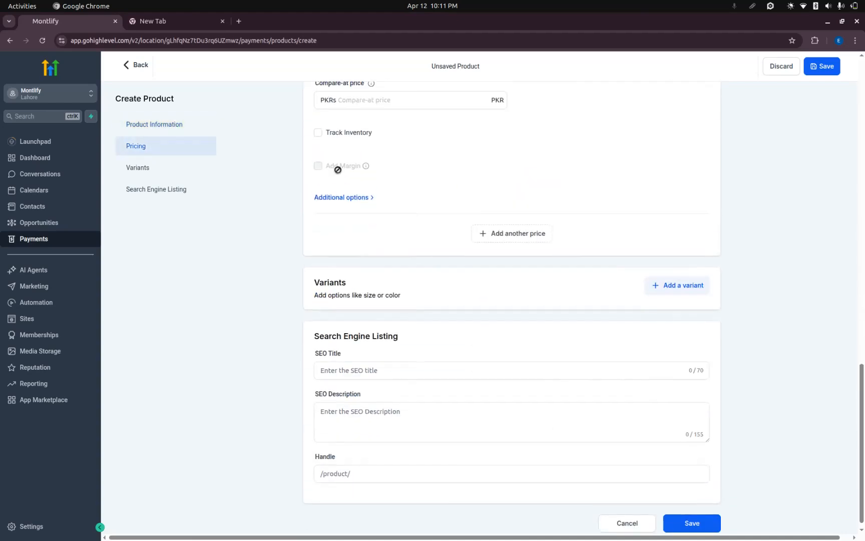
scroll(310, 150, up, 15)
click(136, 65)
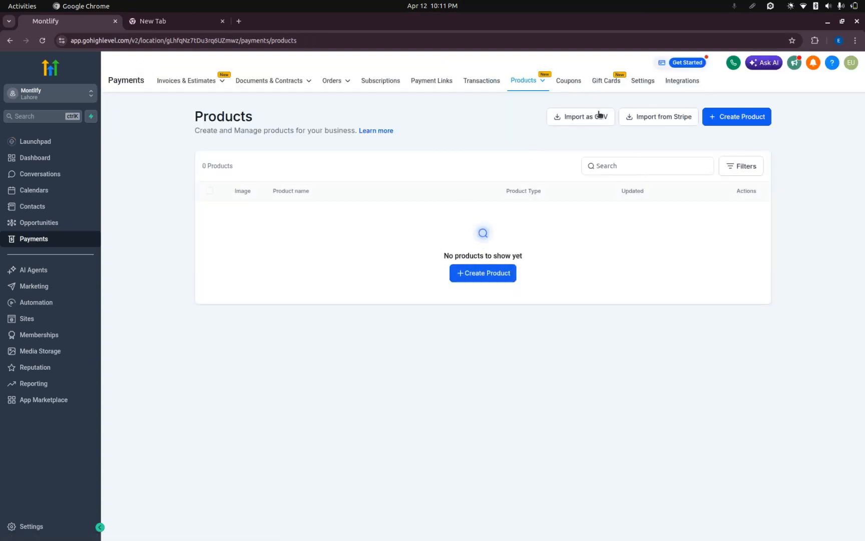
Examine the new coupon form's discount and usage settings, return without saving and view the Gift Cards page.
click(569, 83)
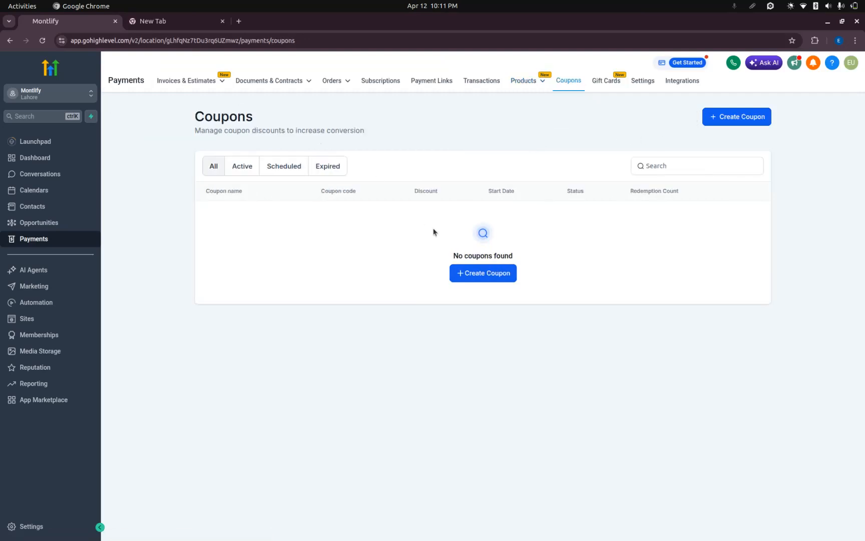
click(464, 272)
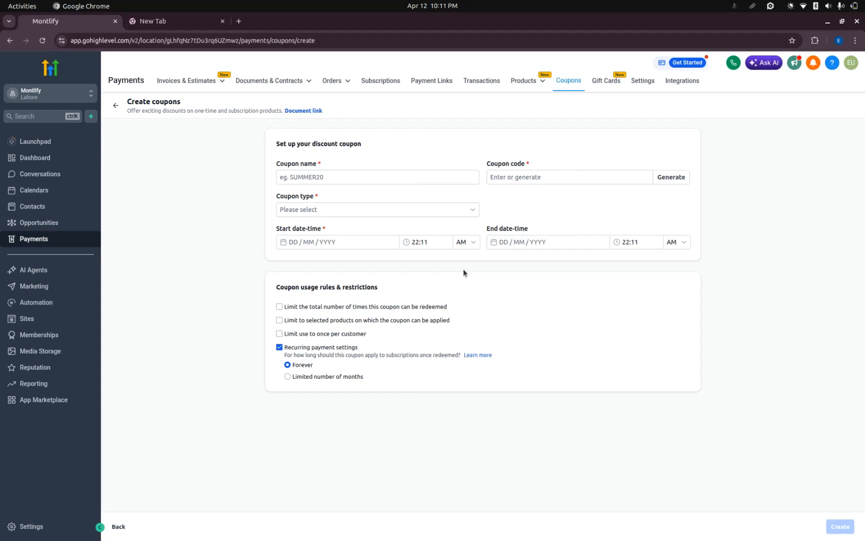
click(115, 106)
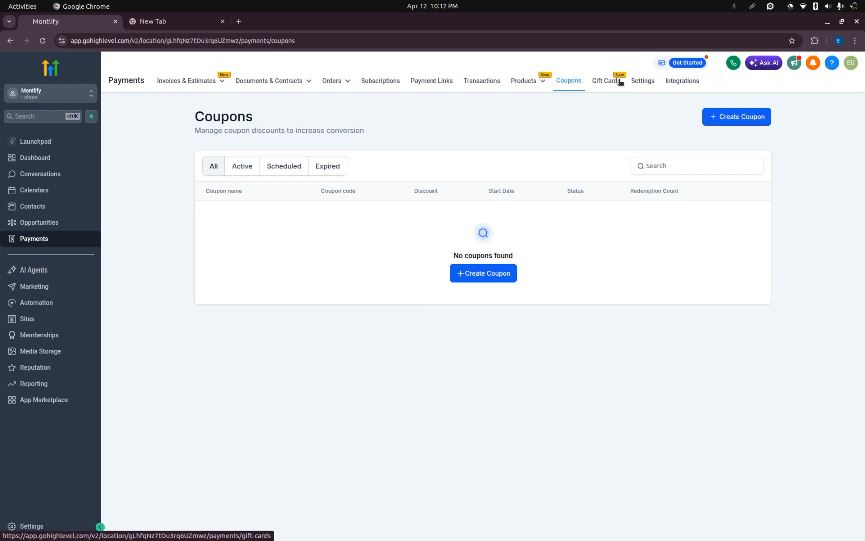
click(619, 81)
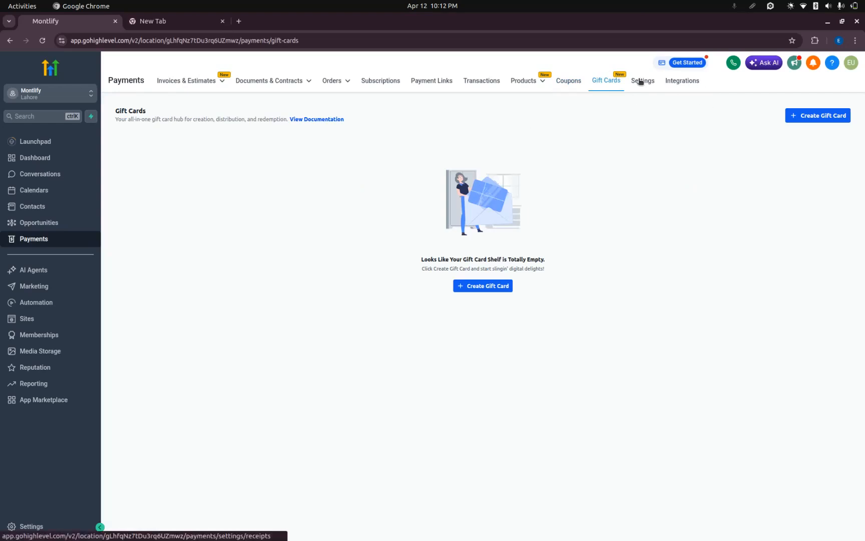
Open the payment settings and review the Receipts and Taxes sections, including tax rates and automatic taxes.
click(674, 84)
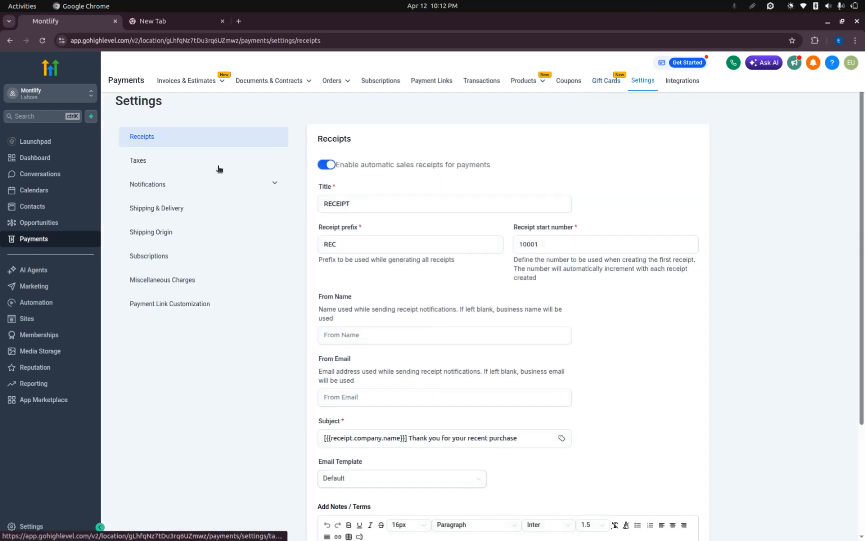
click(140, 161)
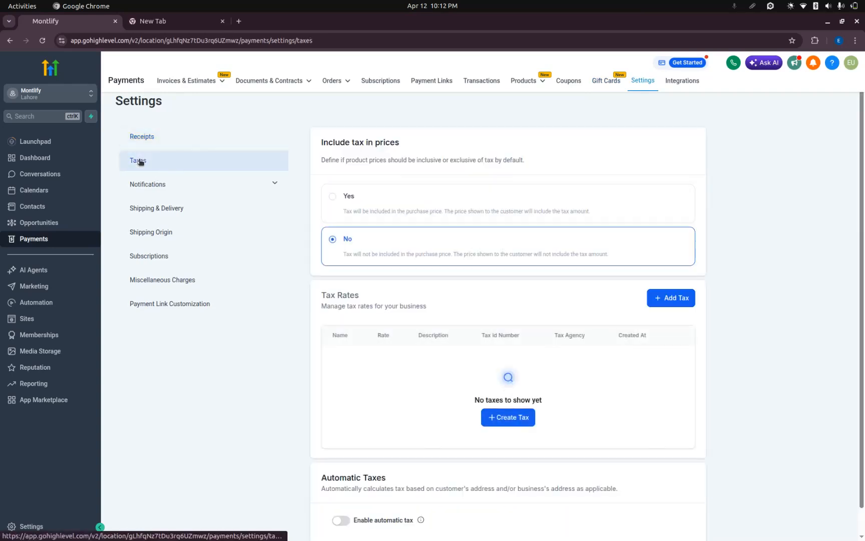
scroll(439, 318, down, 2)
scroll(300, 259, up, 2)
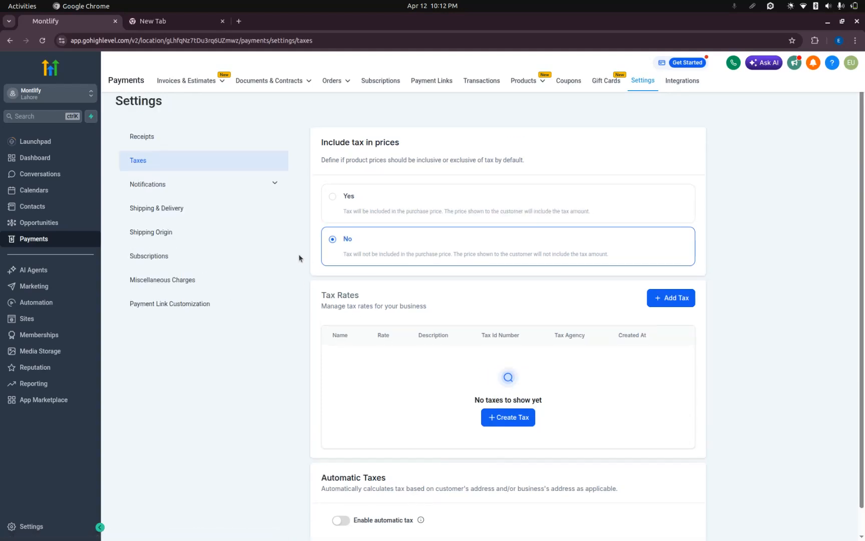
Complete the Shipping & Delivery introduction tour and view the Shipping Origin settings.
click(172, 213)
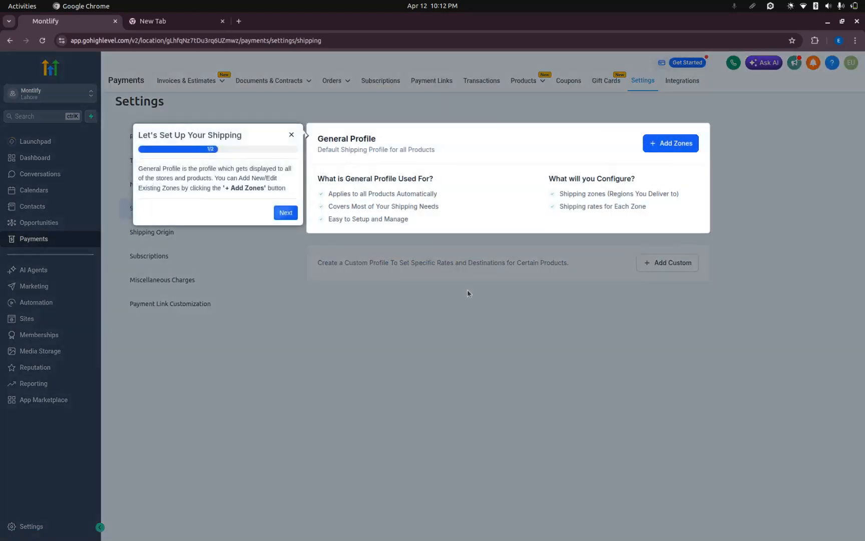
click(286, 213)
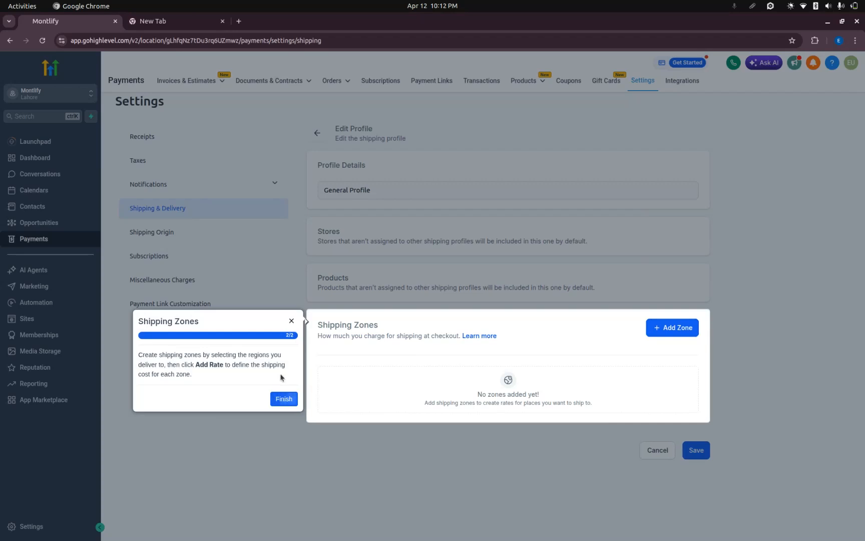
click(283, 399)
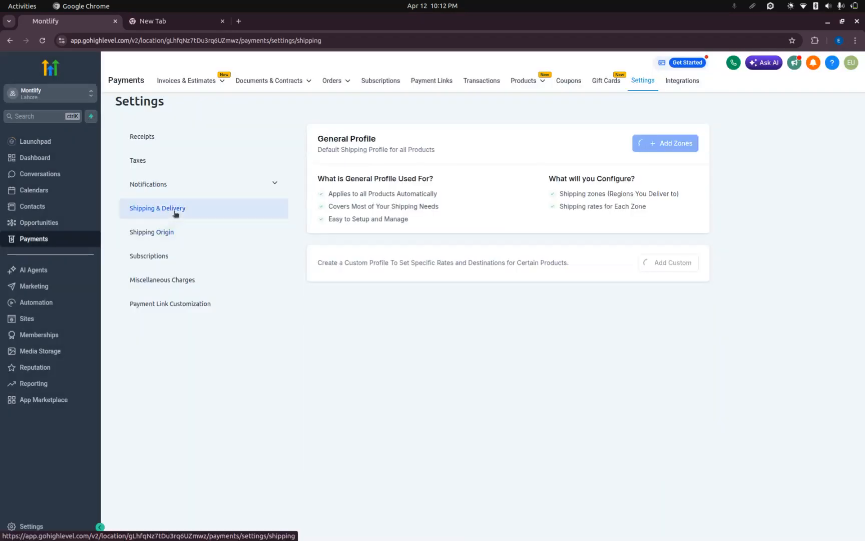
click(170, 232)
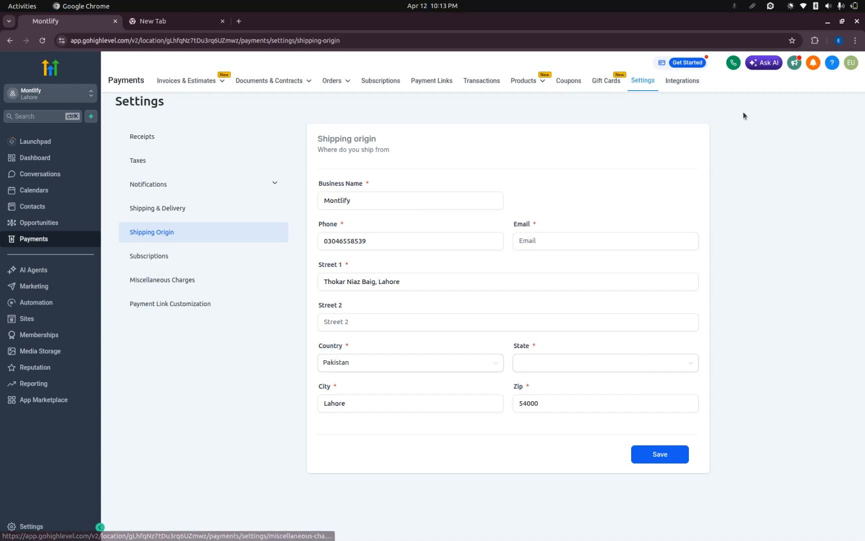
Examine the available providers on the Payment Integrations page, including Stripe and PayPal.
click(682, 84)
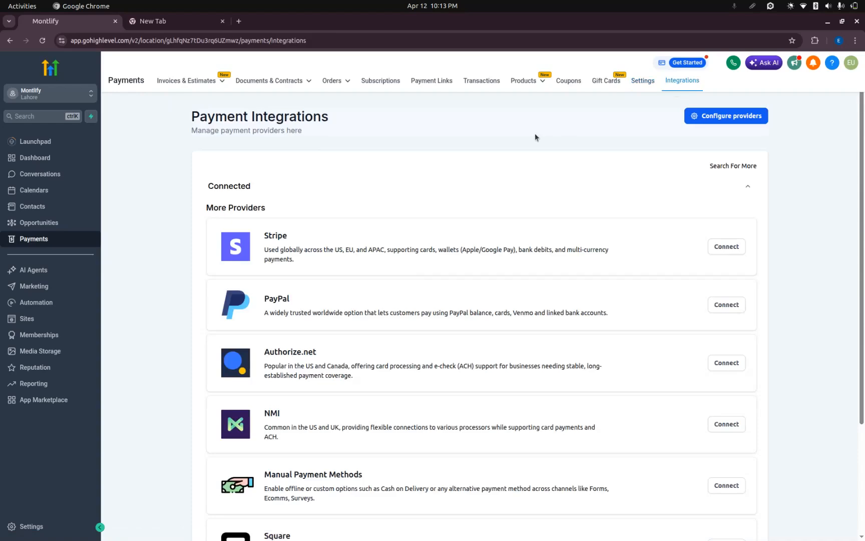
scroll(364, 235, down, 3)
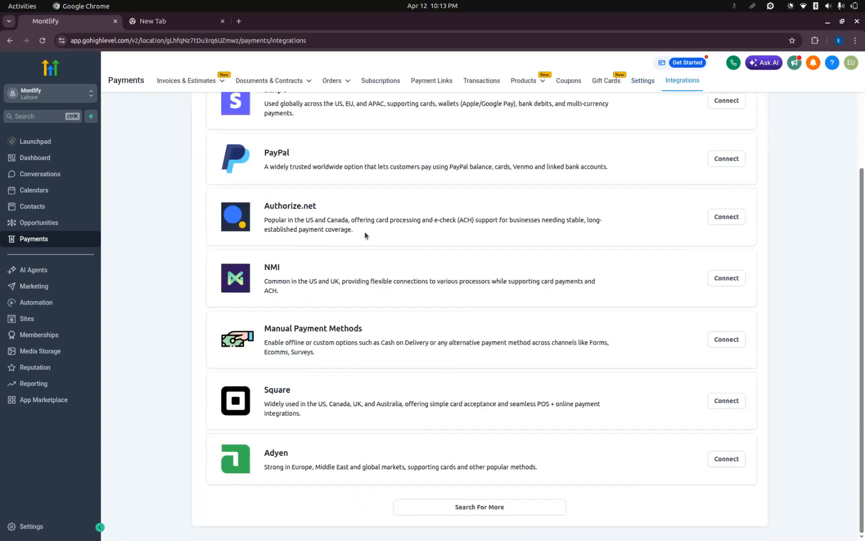
scroll(364, 235, up, 3)
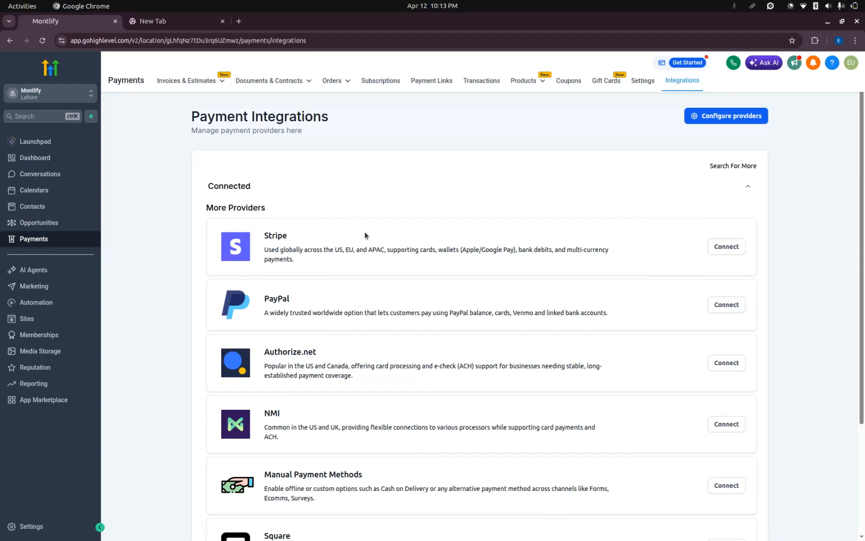
drag(265, 236, 299, 238)
click(293, 237)
click(300, 238)
drag(264, 298, 308, 303)
click(307, 303)
scroll(307, 304, down, 5)
scroll(307, 304, up, 5)
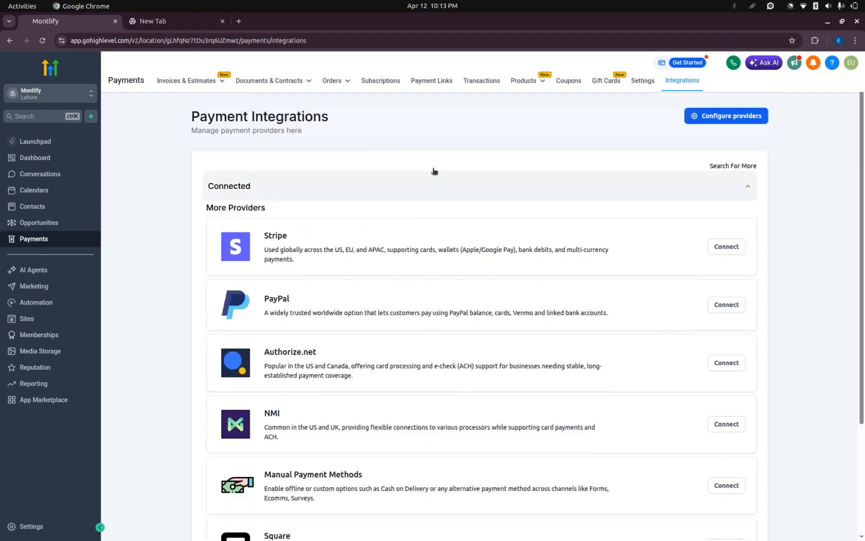
Open the Getting Started page of the AI Agents section.
click(44, 273)
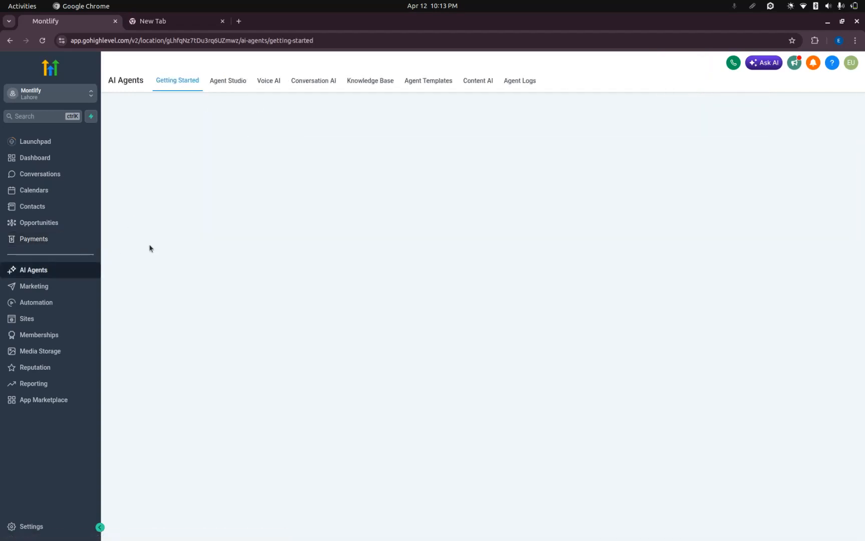
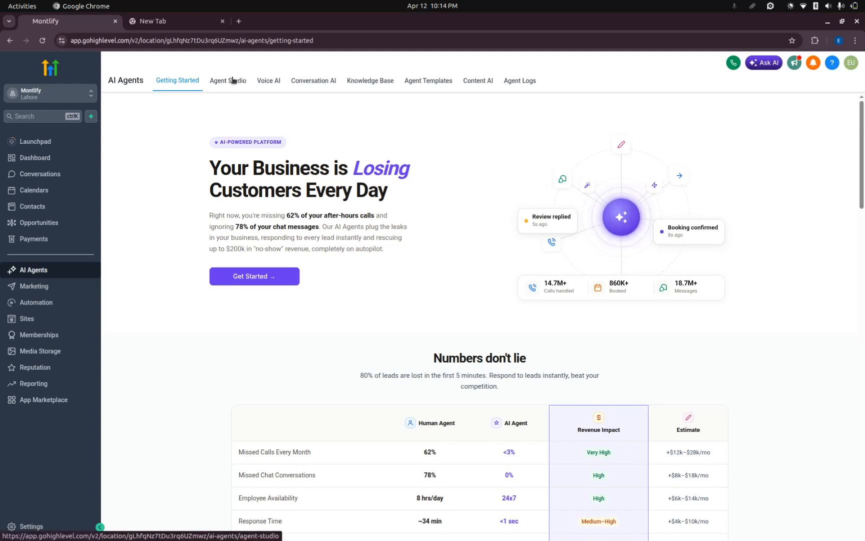
Start the AI agent setup chat from the Getting Started page and review the assistant's reply.
click(250, 273)
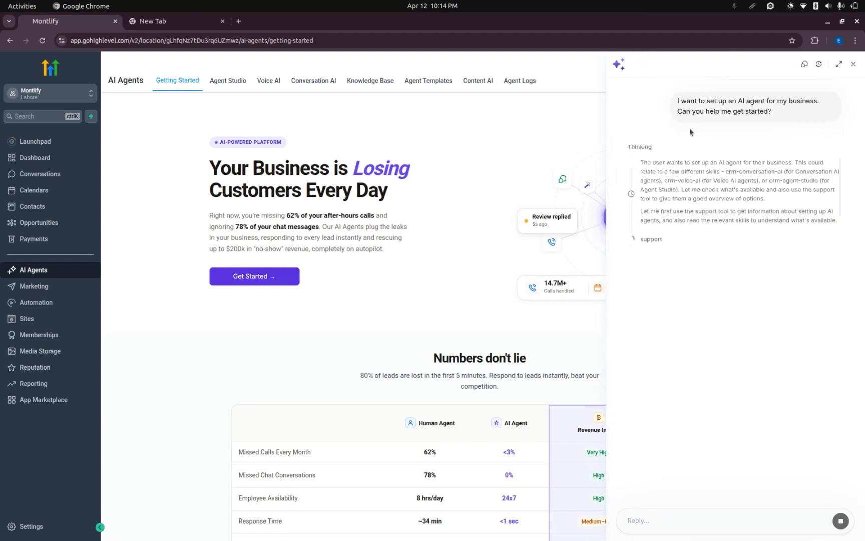
drag(698, 102, 768, 112)
click(768, 112)
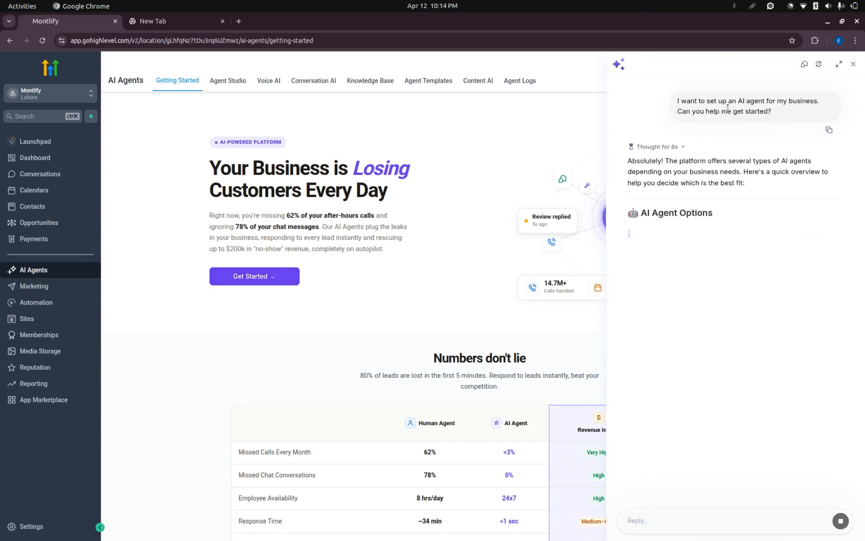
drag(697, 101, 782, 117)
click(780, 116)
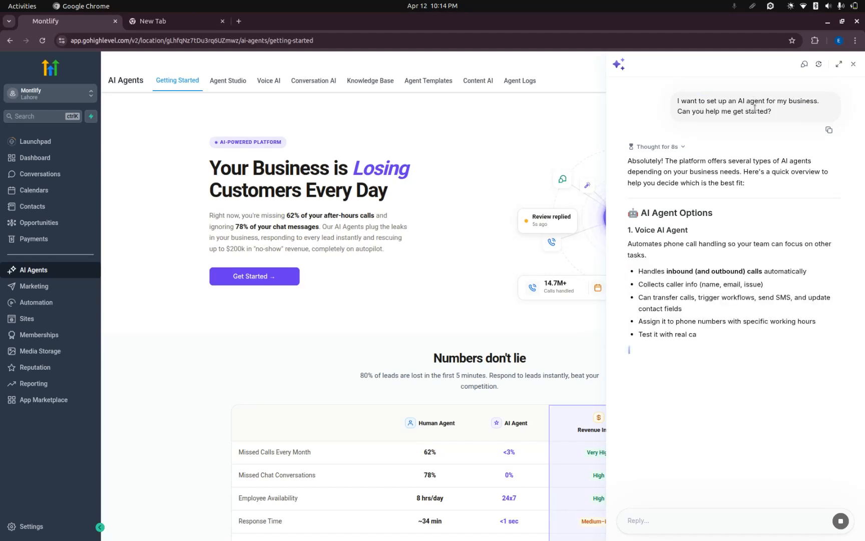
drag(734, 109, 780, 99)
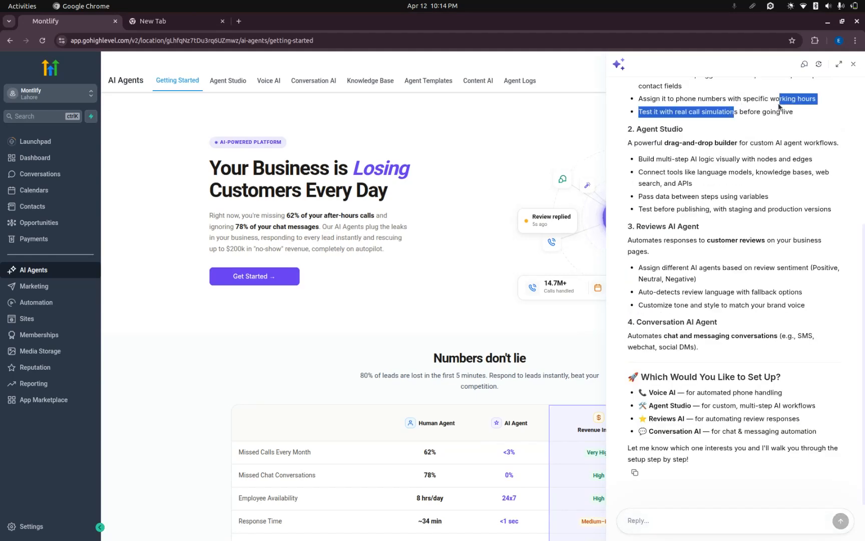
scroll(749, 163, up, 5)
click(747, 166)
scroll(747, 167, down, 3)
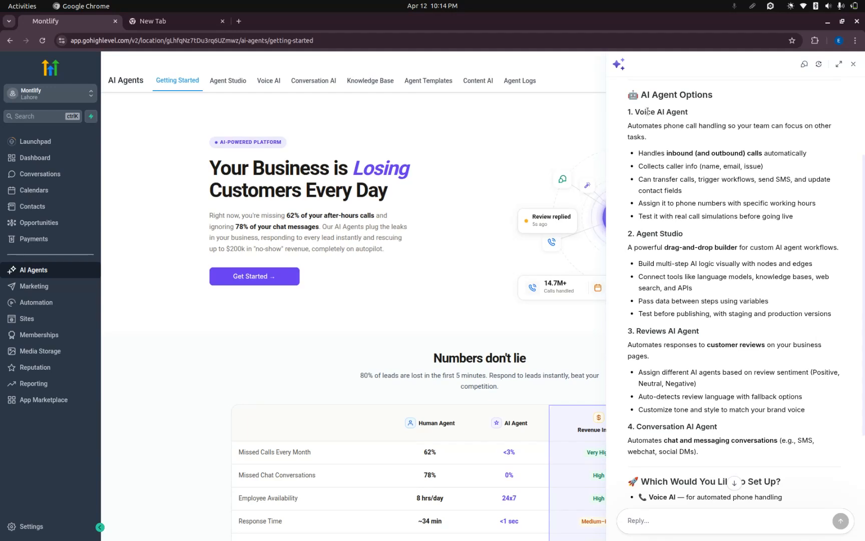
Examine the Voice AI Agent option in the assistant's reply, including call handling, caller info, transfers and phone number assignment.
drag(628, 112, 702, 107)
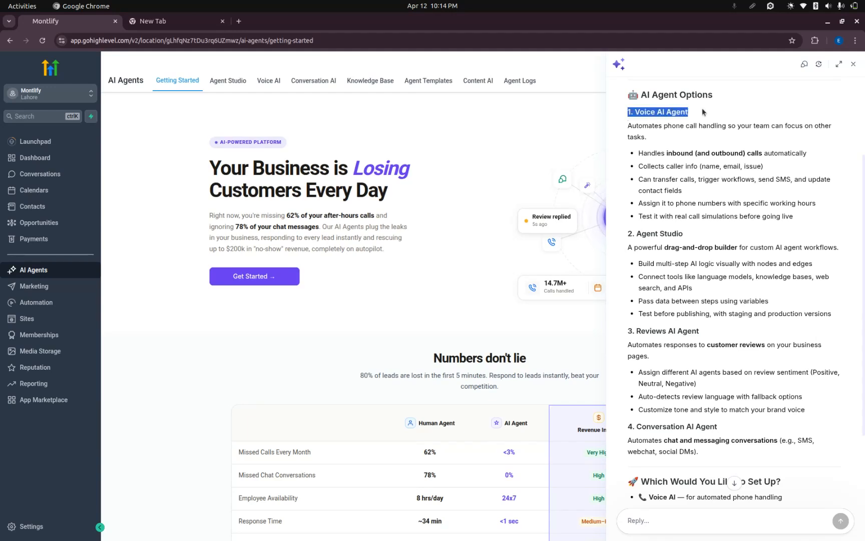
click(702, 108)
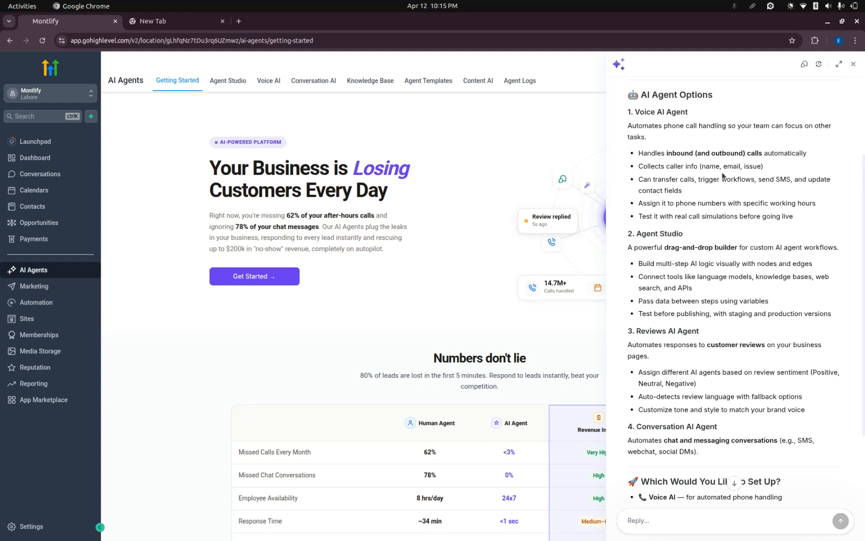
drag(665, 152, 812, 154)
click(790, 162)
click(817, 156)
drag(640, 166, 774, 168)
click(773, 166)
triple_click(693, 166)
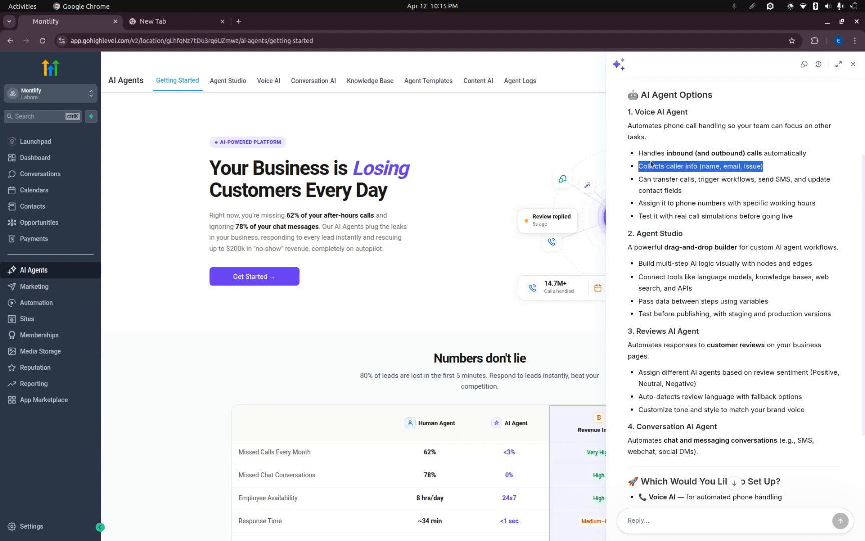
click(693, 166)
drag(638, 165, 775, 171)
click(775, 171)
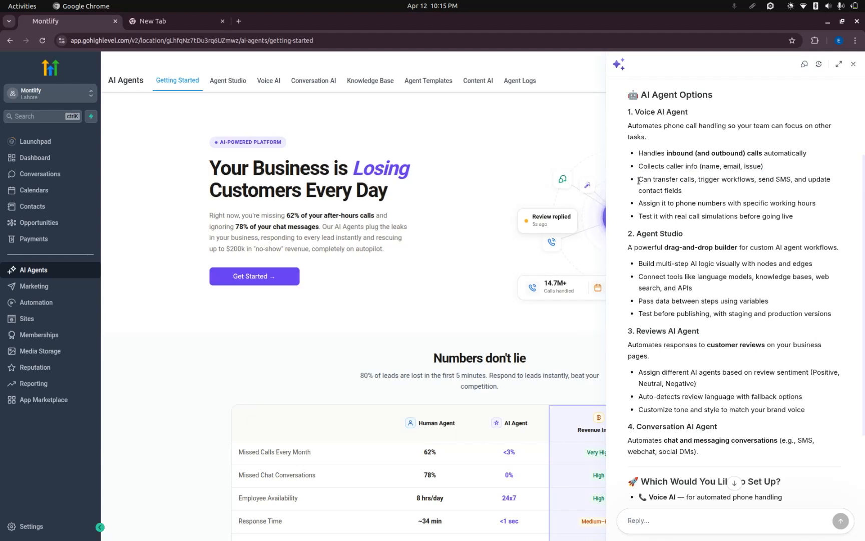
drag(638, 180, 688, 191)
click(689, 190)
drag(697, 178, 783, 180)
click(782, 179)
drag(643, 204, 811, 204)
click(811, 204)
scroll(681, 212, down, 3)
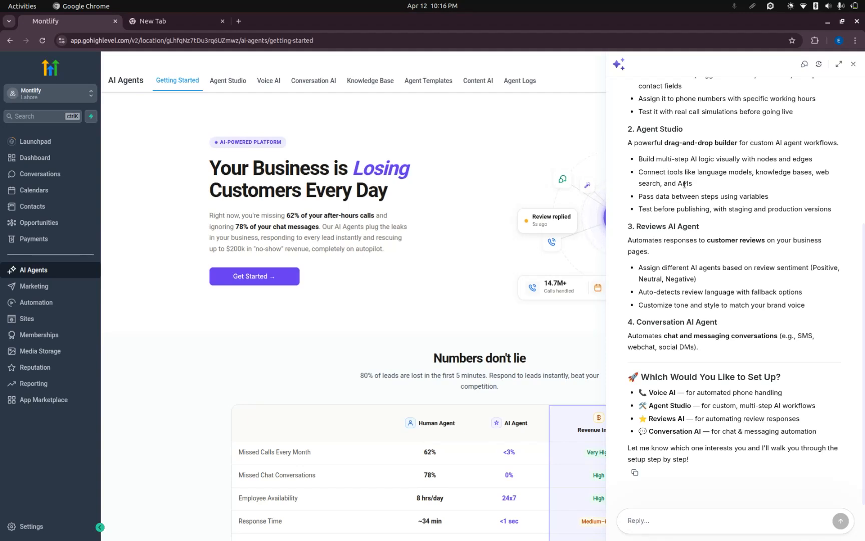
Examine the Agent Studio, Conversation AI and Reviews AI options in the assistant's reply, and close the chat.
drag(698, 171, 751, 172)
click(751, 173)
drag(751, 172, 692, 173)
drag(760, 173, 813, 173)
click(812, 172)
drag(819, 174, 828, 185)
click(826, 184)
drag(653, 321, 749, 320)
click(749, 321)
drag(639, 226, 721, 228)
click(720, 229)
scroll(680, 264, up, 5)
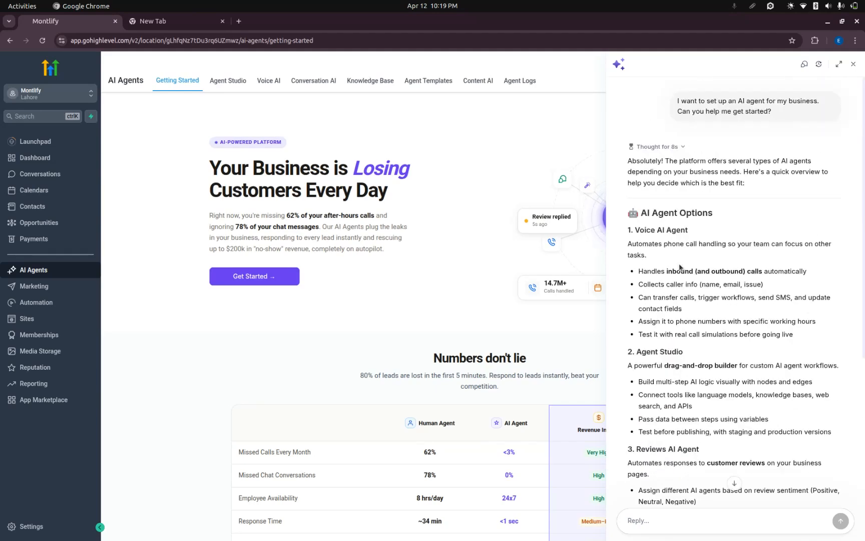
scroll(679, 267, down, 5)
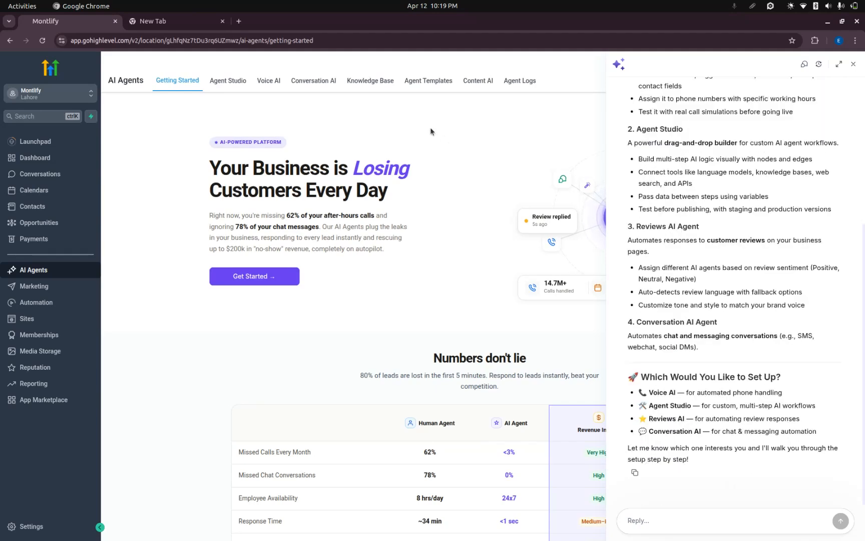
click(853, 64)
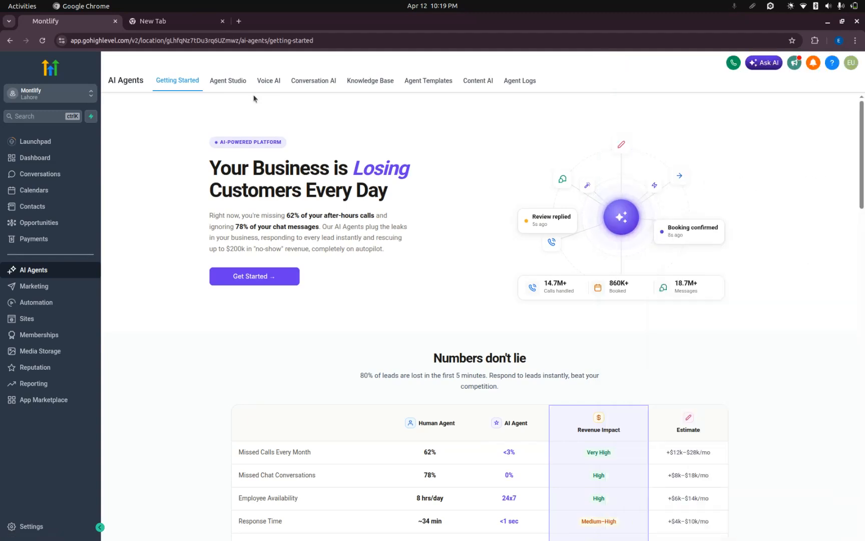
Open Agent Studio and browse the agent templates in the Template Library, closing it without choosing one.
click(229, 80)
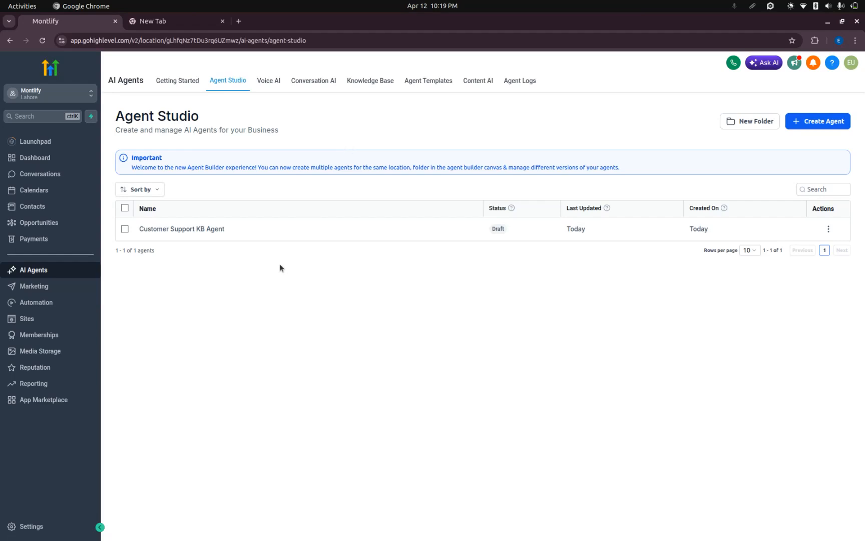
click(827, 120)
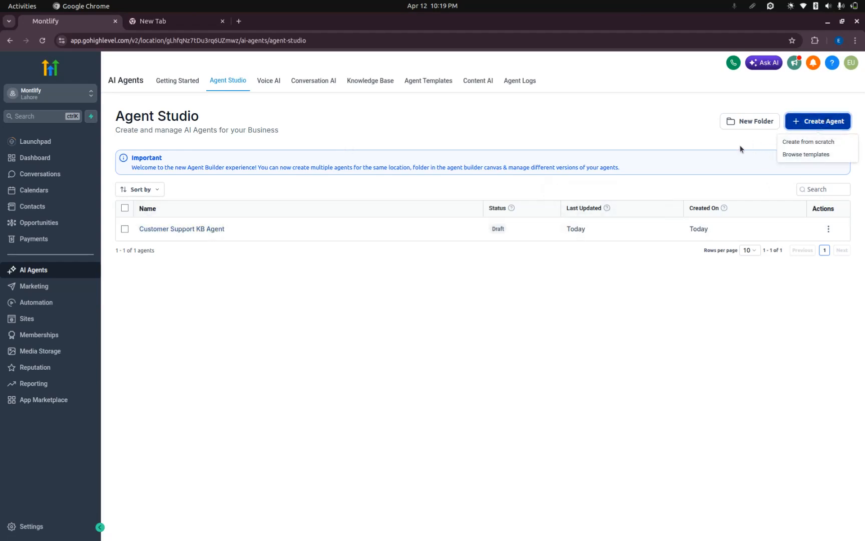
click(822, 124)
click(827, 120)
click(815, 154)
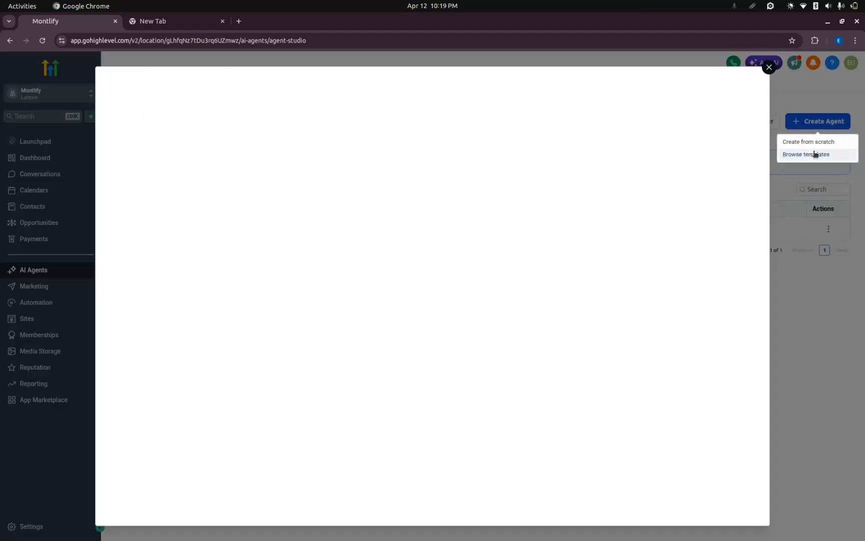
scroll(380, 263, down, 1)
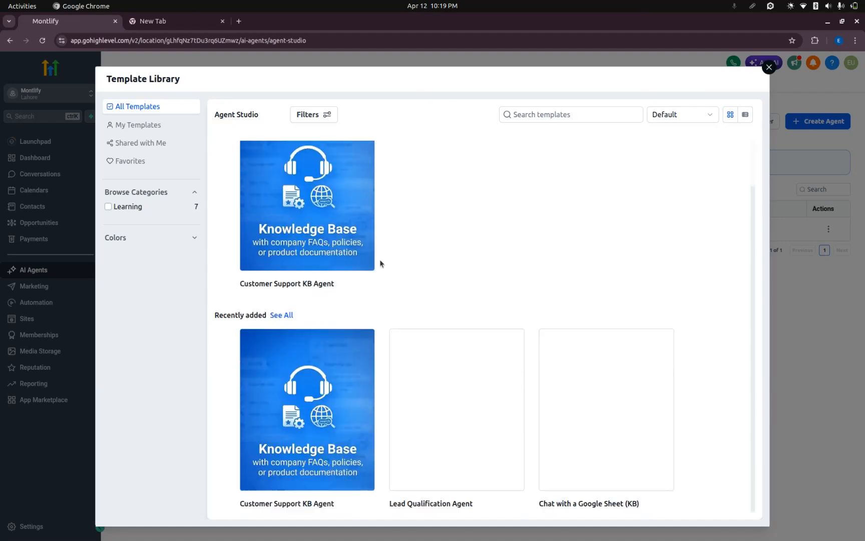
mouse_move(396, 359)
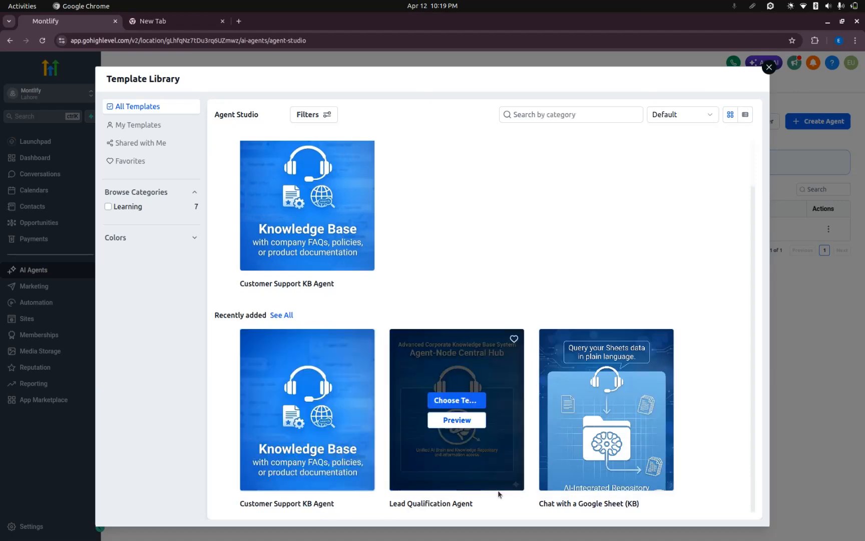
click(769, 67)
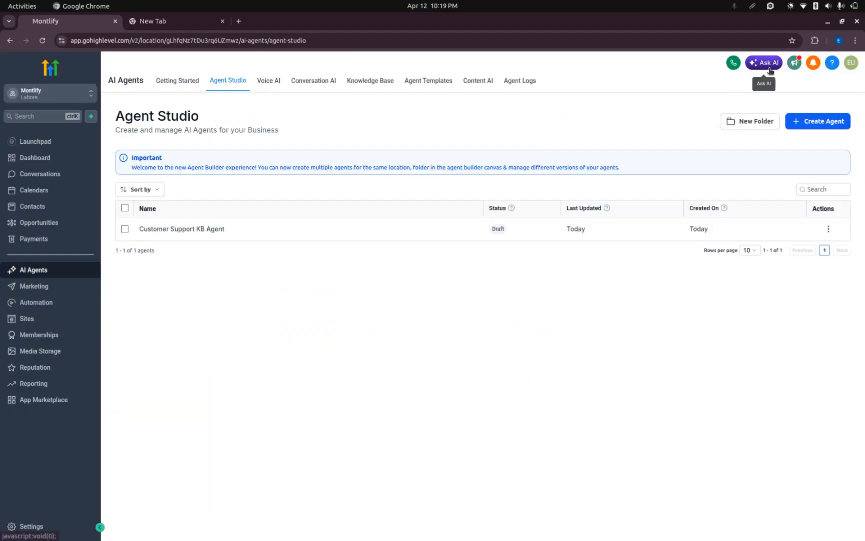
Open the Customer Support KB Agent and reposition its Chat message and Support AI Agent nodes on the canvas.
click(216, 229)
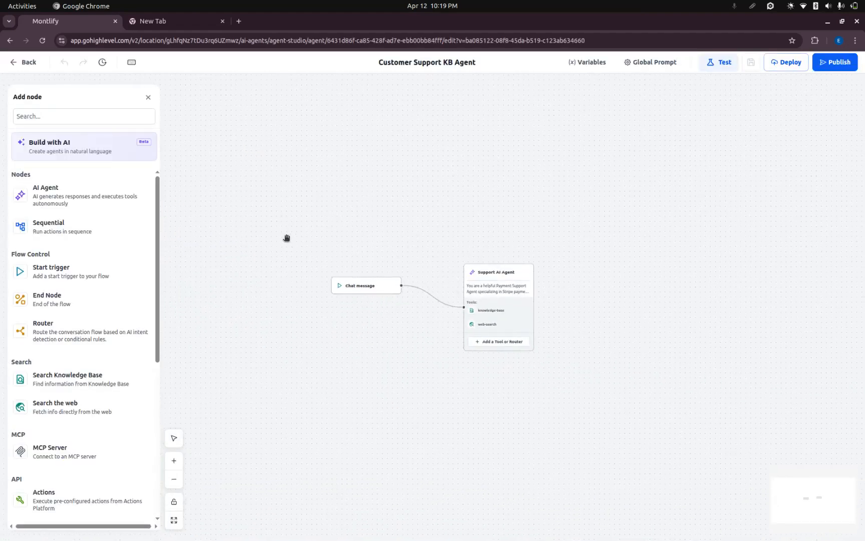
drag(385, 286, 350, 280)
drag(515, 269, 519, 237)
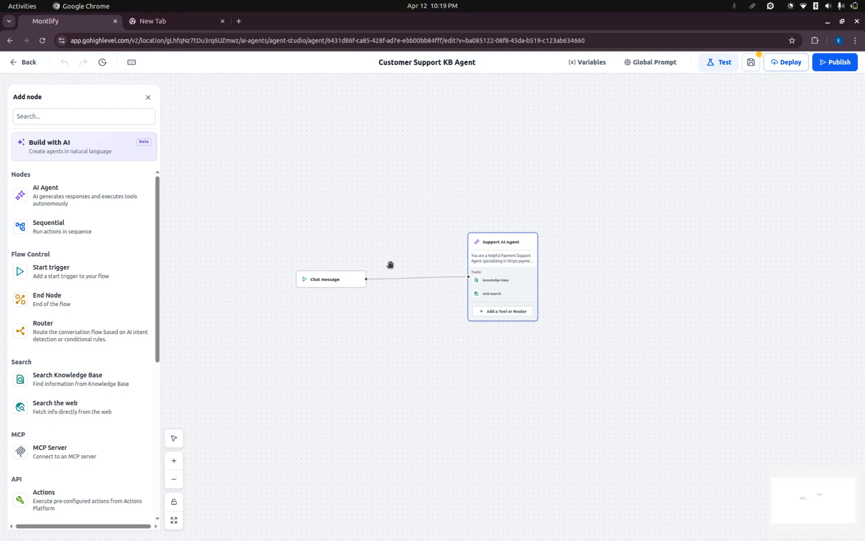
View the Chat message trigger settings and read through the Support AI Agent node's prompt.
click(339, 280)
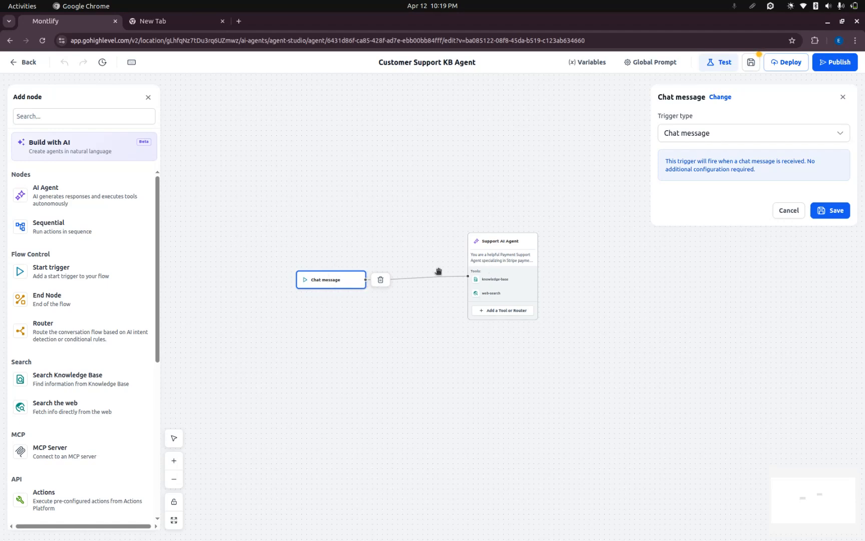
click(493, 258)
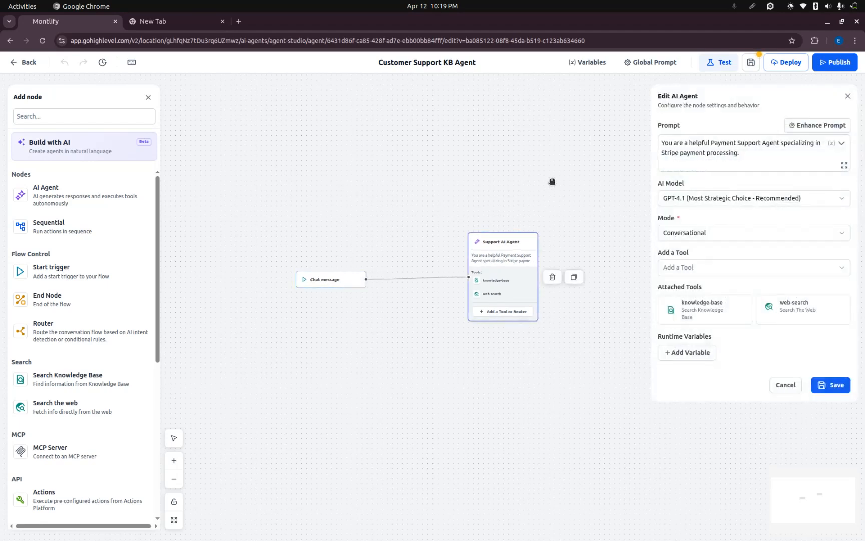
click(729, 142)
scroll(721, 157, down, 5)
scroll(720, 157, up, 5)
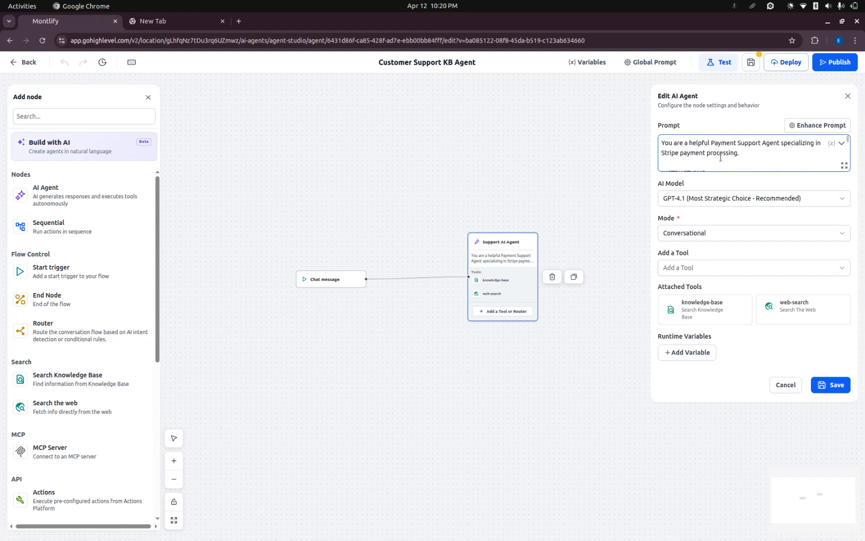
scroll(750, 152, down, 5)
scroll(751, 153, up, 5)
scroll(736, 150, down, 10)
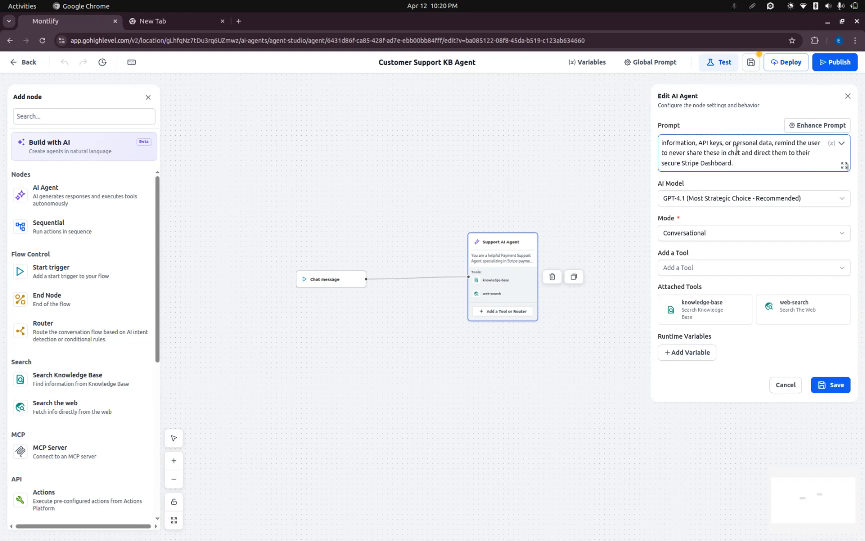
Review the Support AI Agent's AI model choices, mode options and attached tools, and close its settings without saving.
click(733, 199)
click(758, 181)
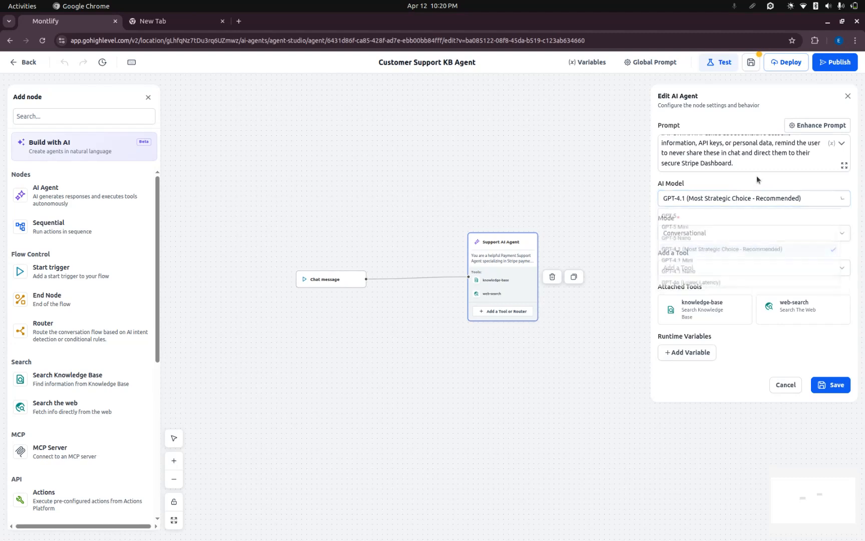
click(726, 236)
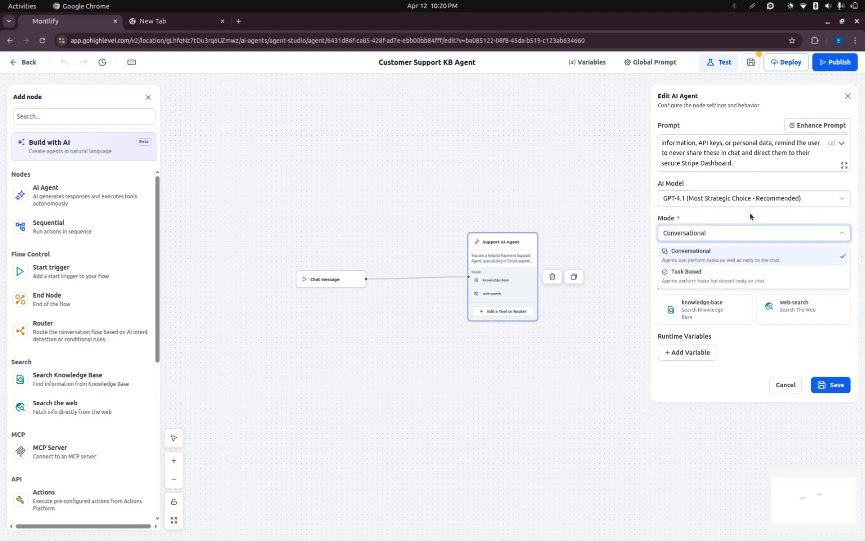
click(751, 216)
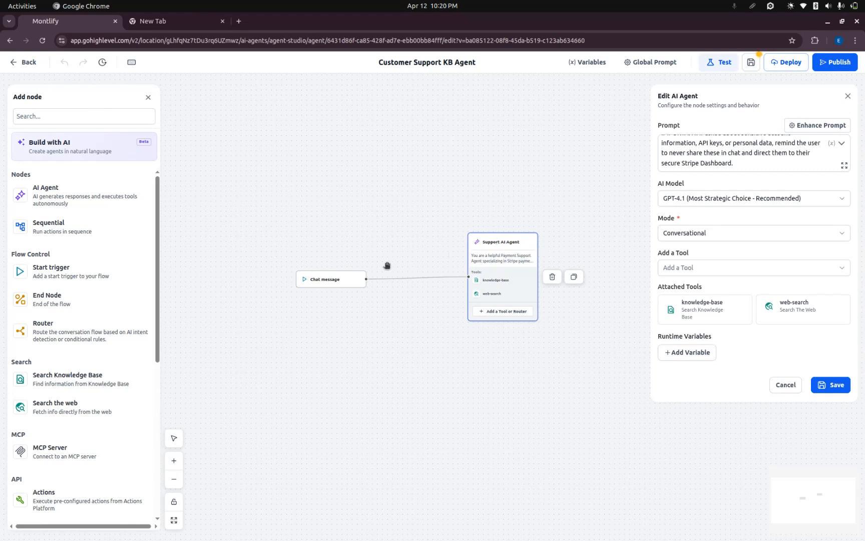
mouse_move(799, 311)
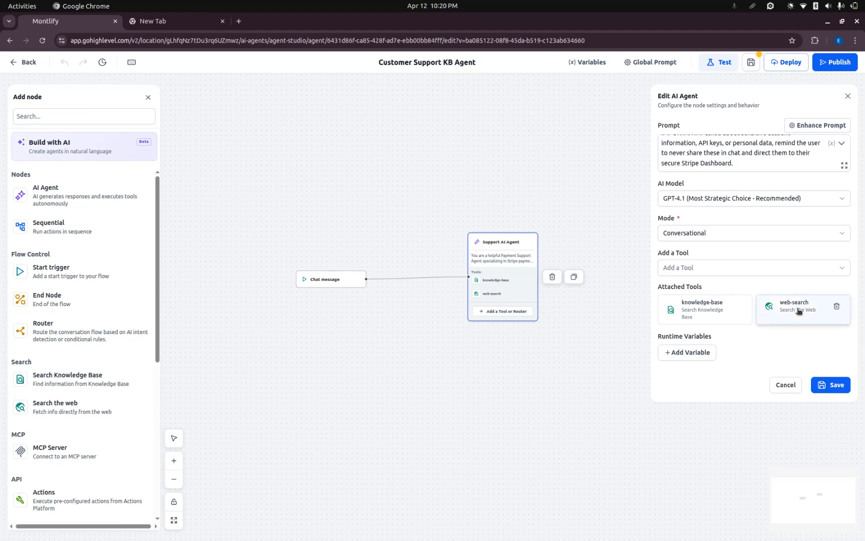
mouse_move(716, 313)
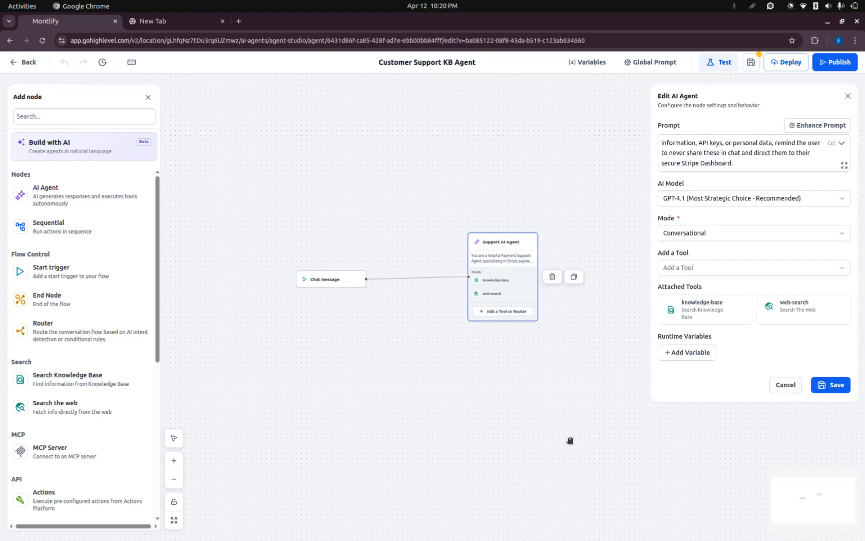
click(785, 385)
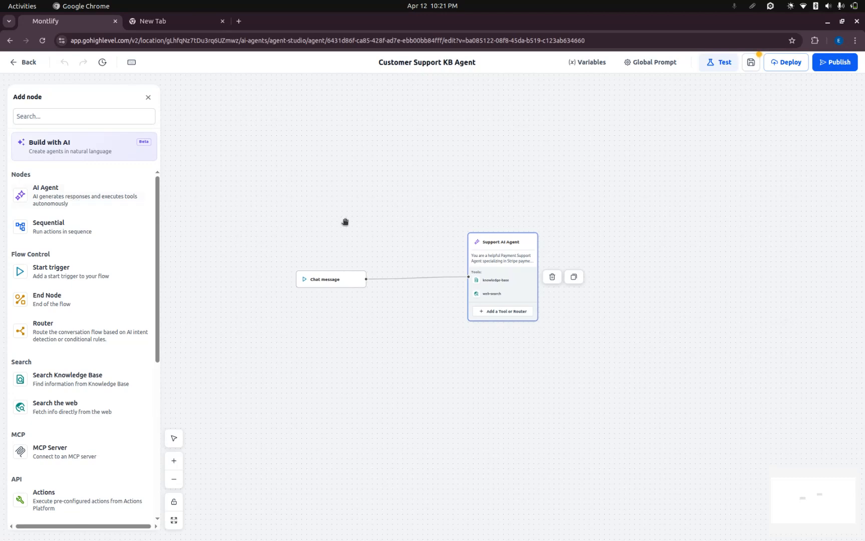
click(59, 271)
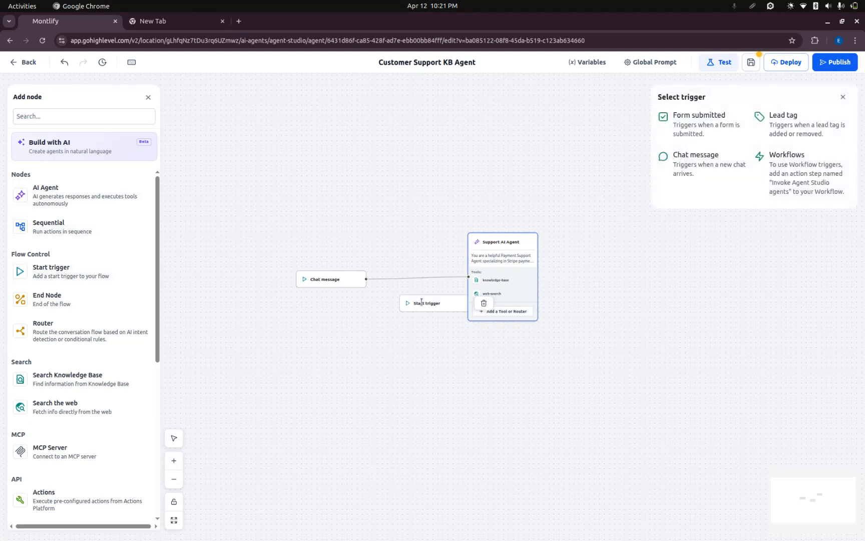
drag(410, 301, 367, 322)
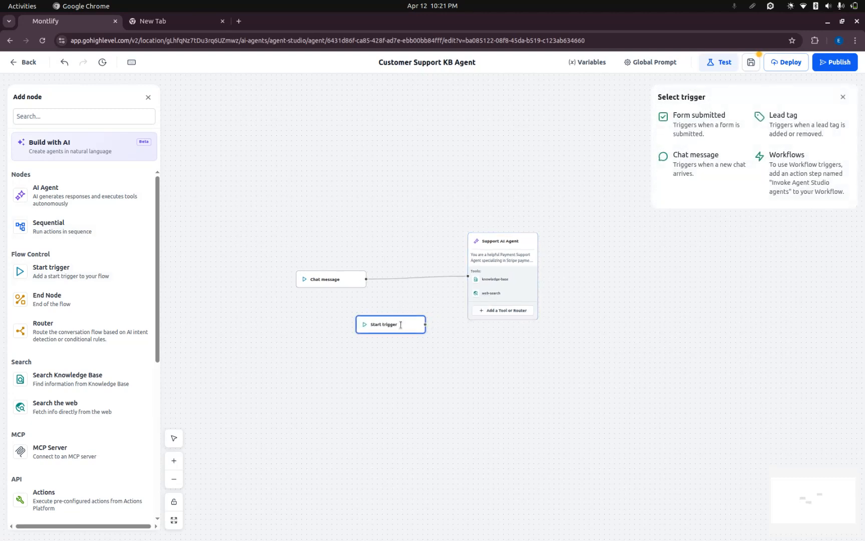
key(Delete)
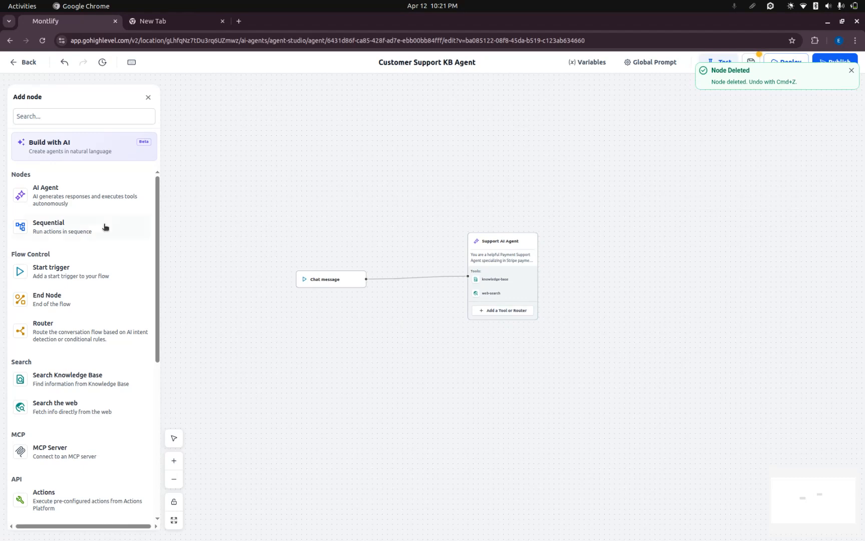
Review the available trigger types for the Chat message node and cancel without changing it.
click(320, 279)
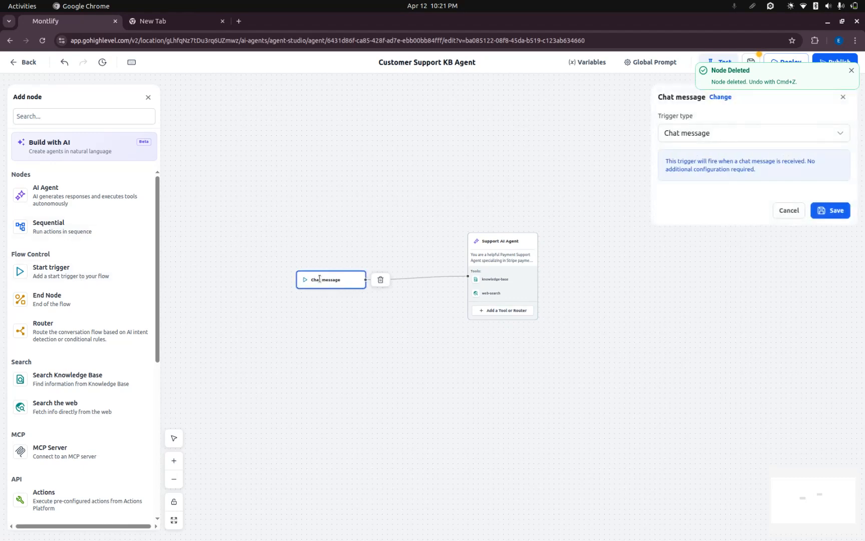
click(742, 135)
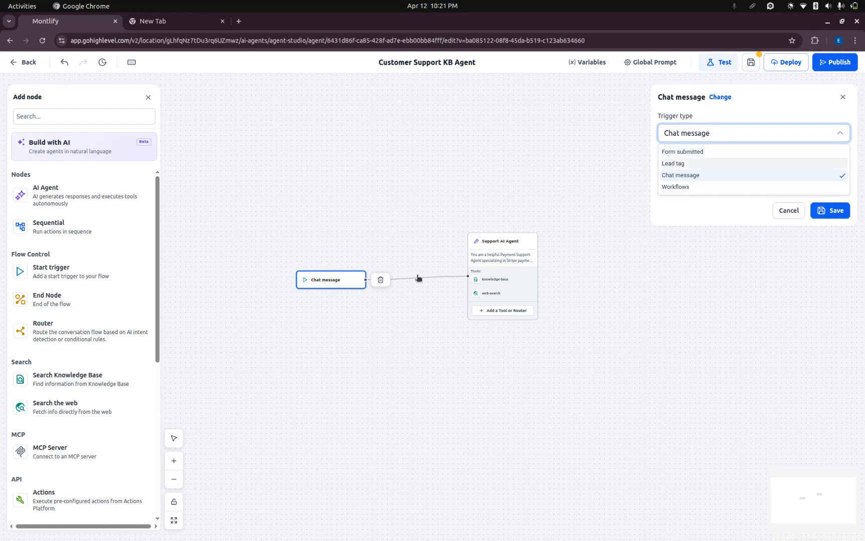
click(789, 210)
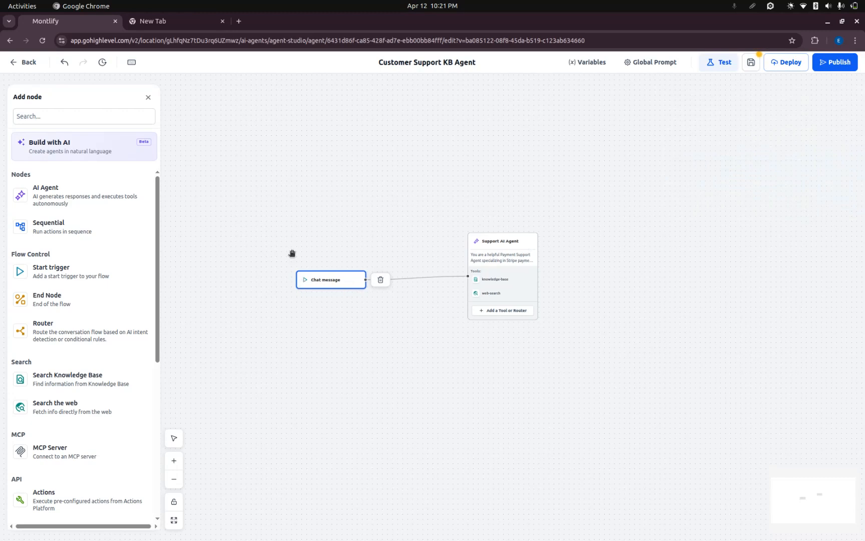
Browse the node types that can be added, and leave the Customer Support KB Agent discarding its unsaved changes.
scroll(56, 316, down, 5)
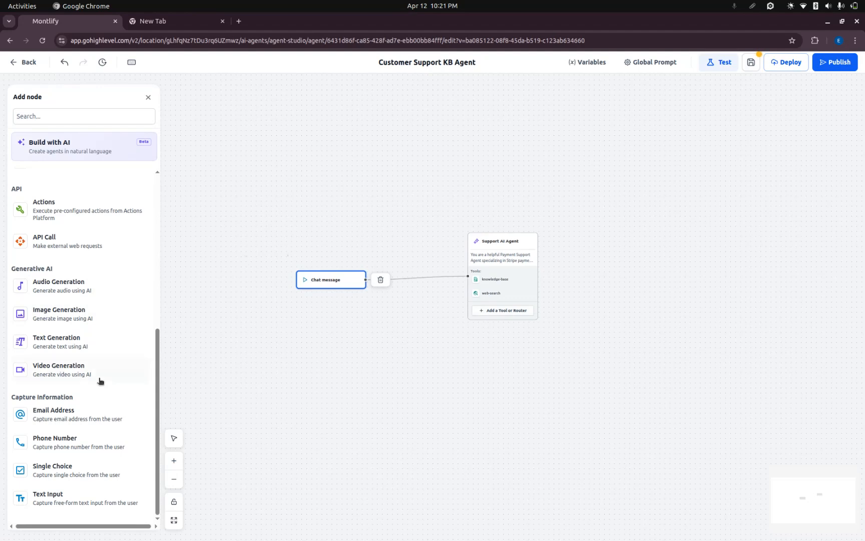
scroll(145, 353, up, 5)
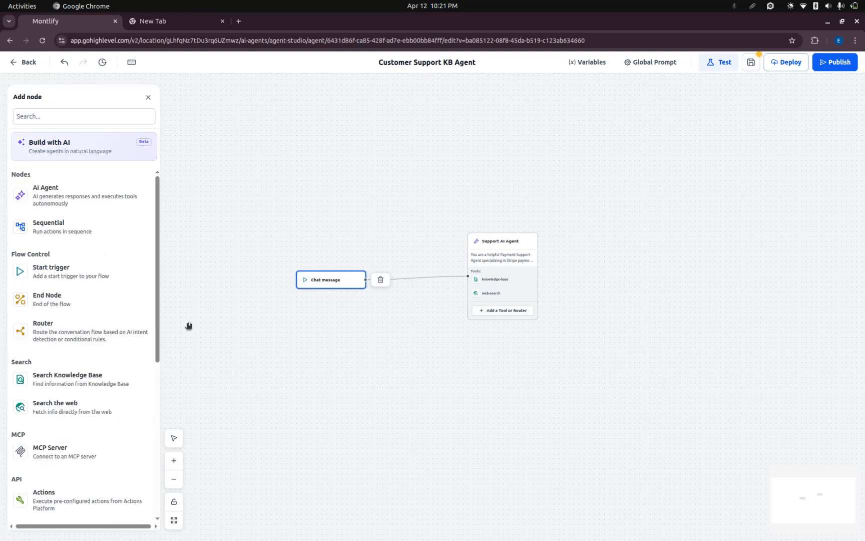
scroll(78, 321, down, 5)
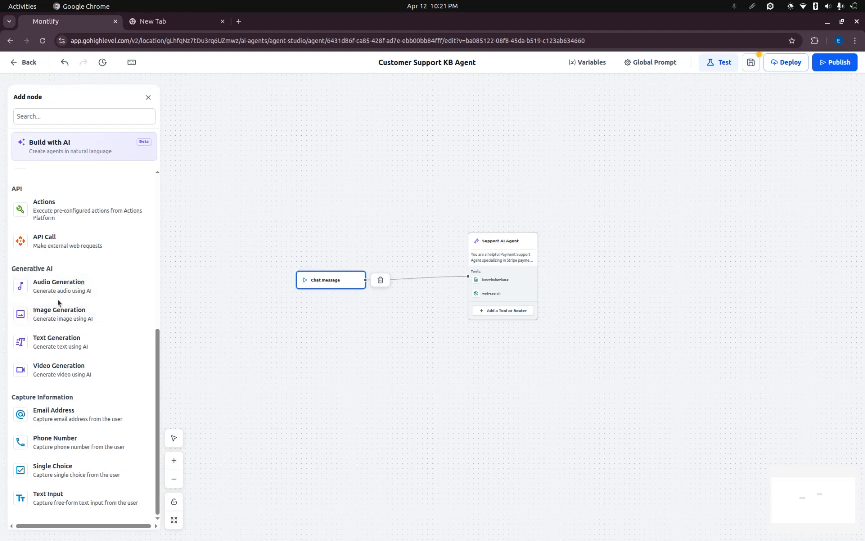
scroll(58, 302, up, 5)
scroll(58, 303, down, 5)
scroll(94, 405, up, 5)
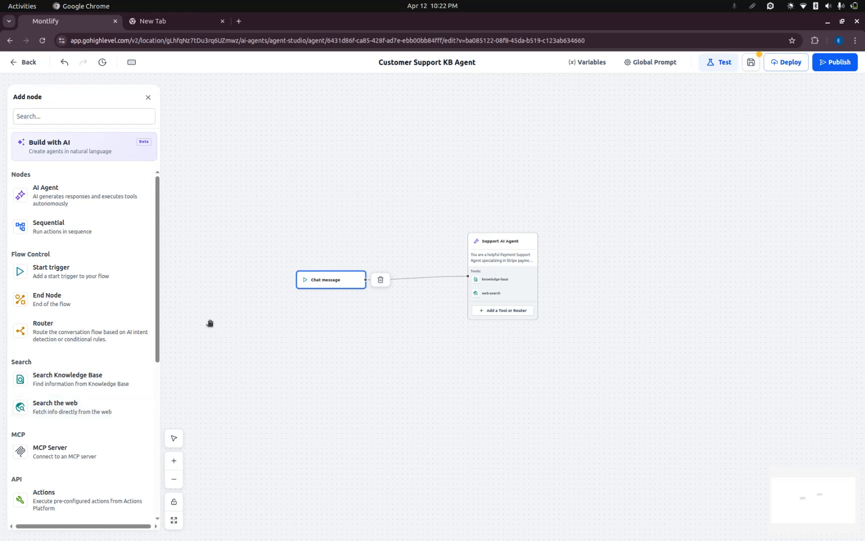
scroll(102, 379, down, 1)
scroll(101, 379, up, 1)
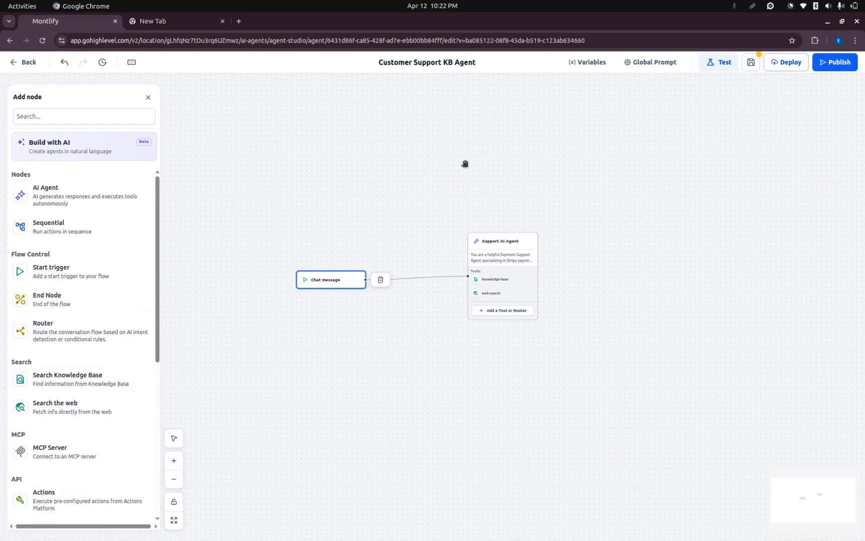
click(29, 63)
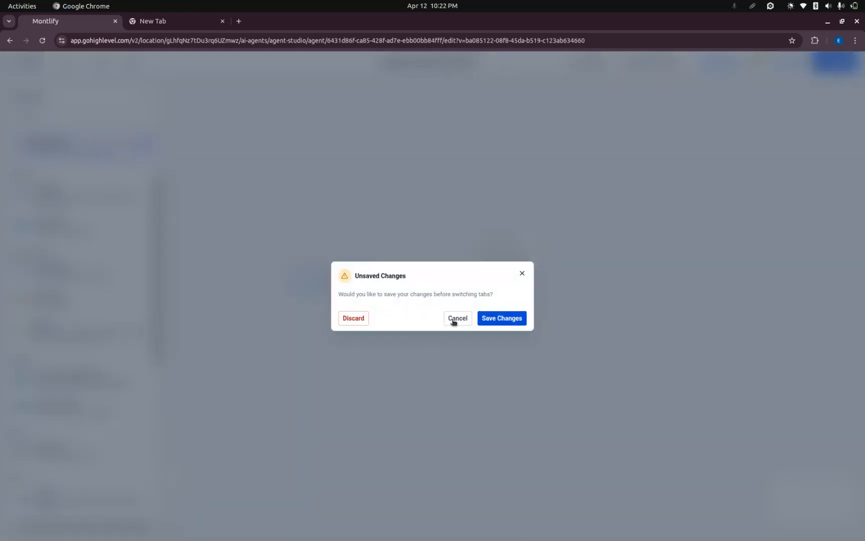
click(352, 319)
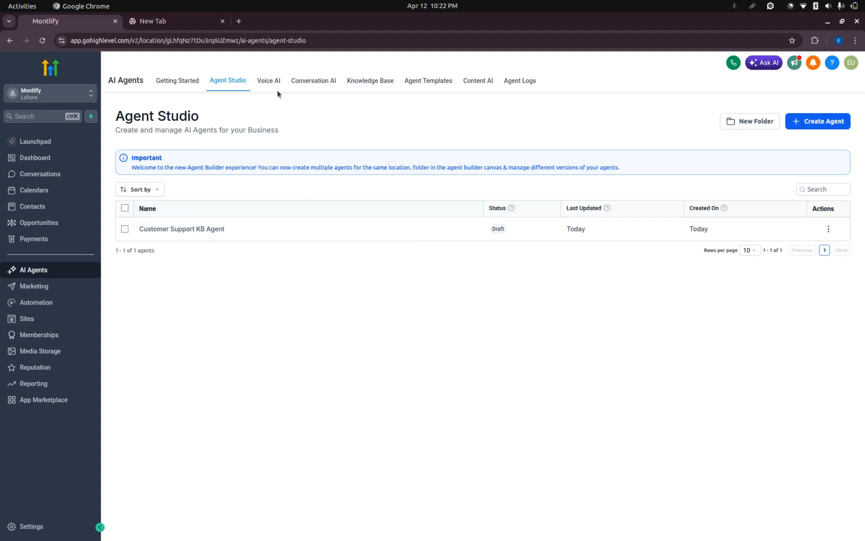
Open the Voice AI section and view the from-scratch agent creation options, closing them without creating an agent.
click(272, 81)
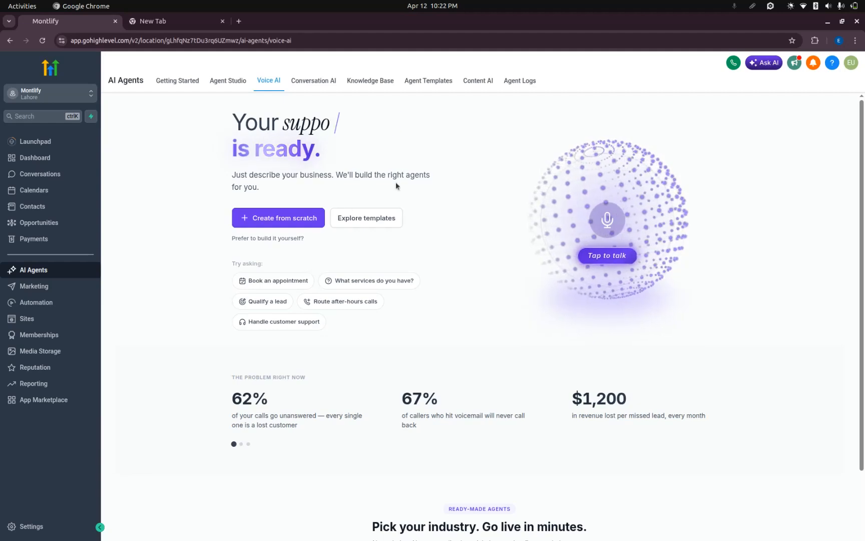
click(279, 224)
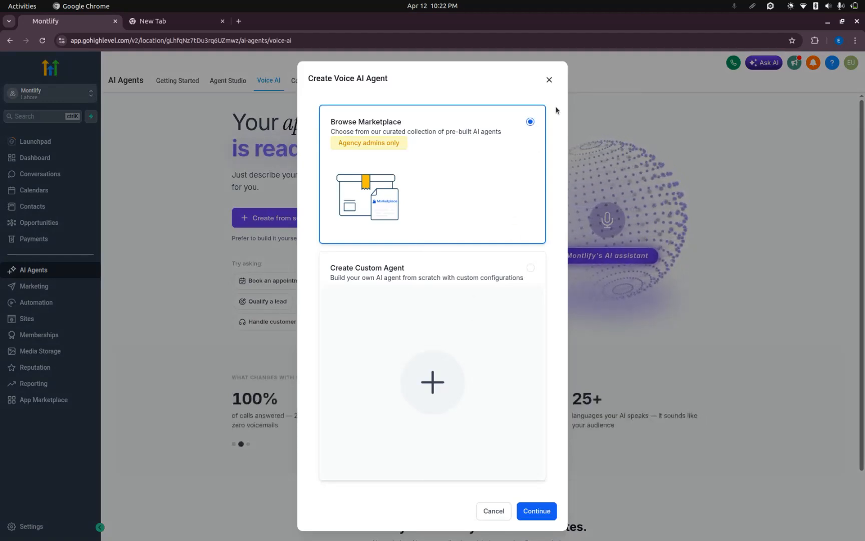
click(548, 80)
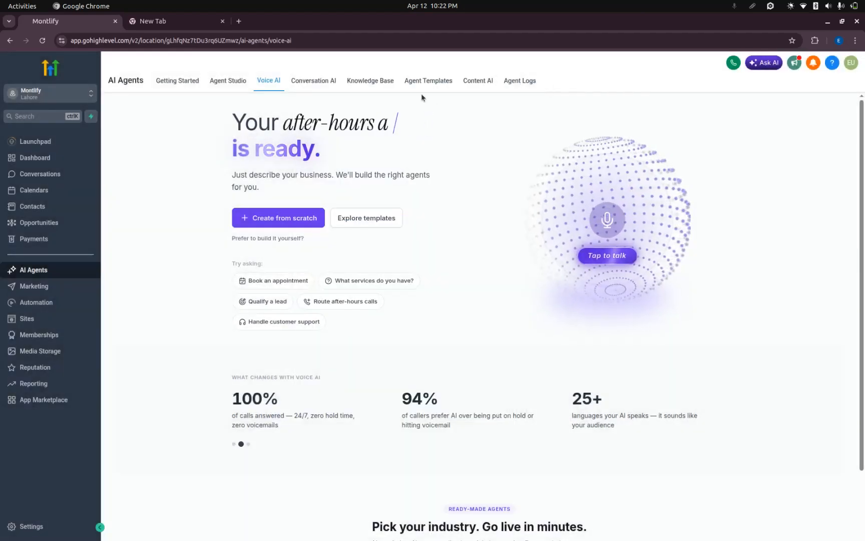
Open Conversation AI and review the bot creation types and the Guided Form Setup, closing it without creating a bot.
click(308, 81)
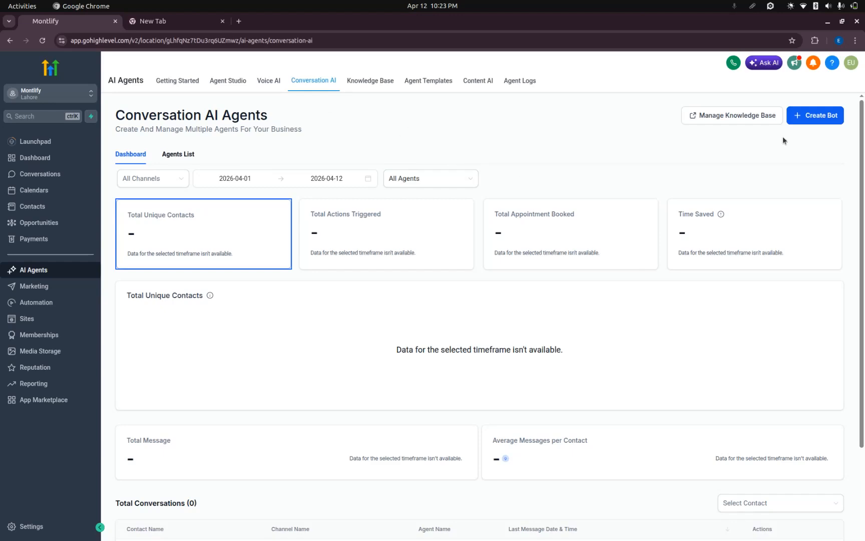
click(812, 118)
scroll(433, 234, down, 2)
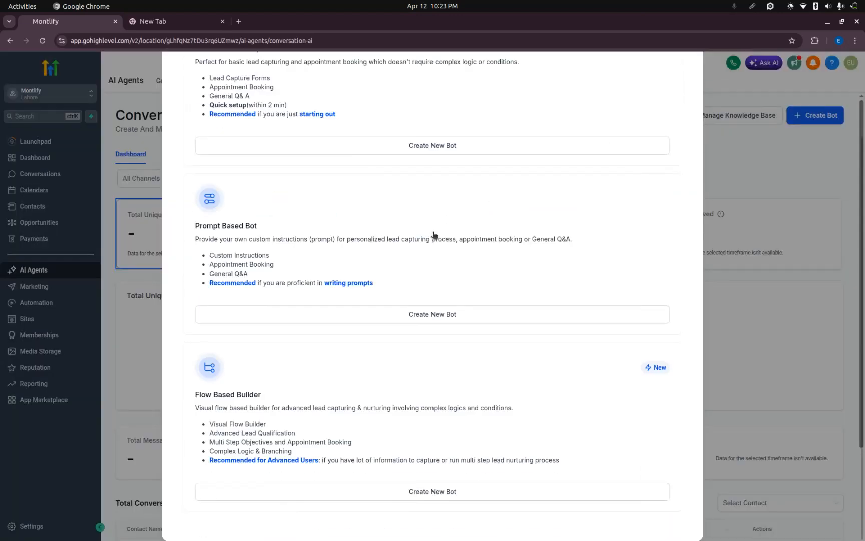
scroll(433, 234, up, 2)
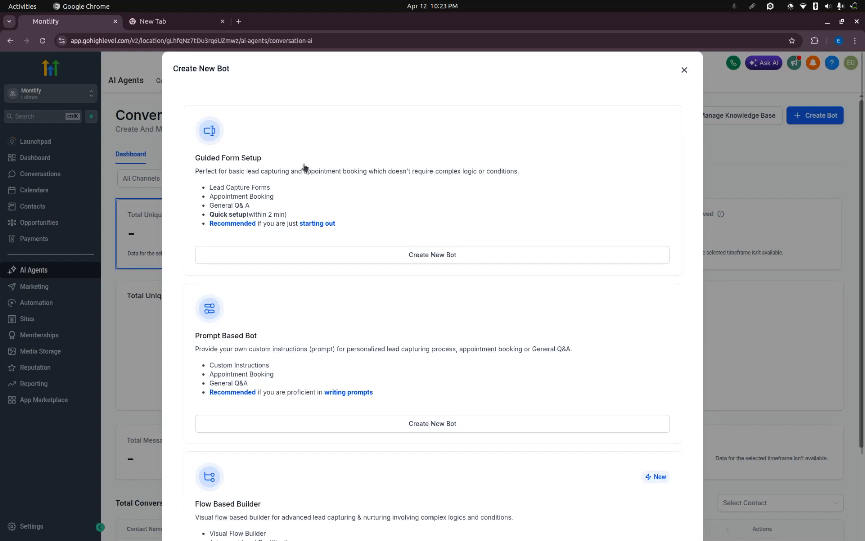
scroll(293, 282, down, 1)
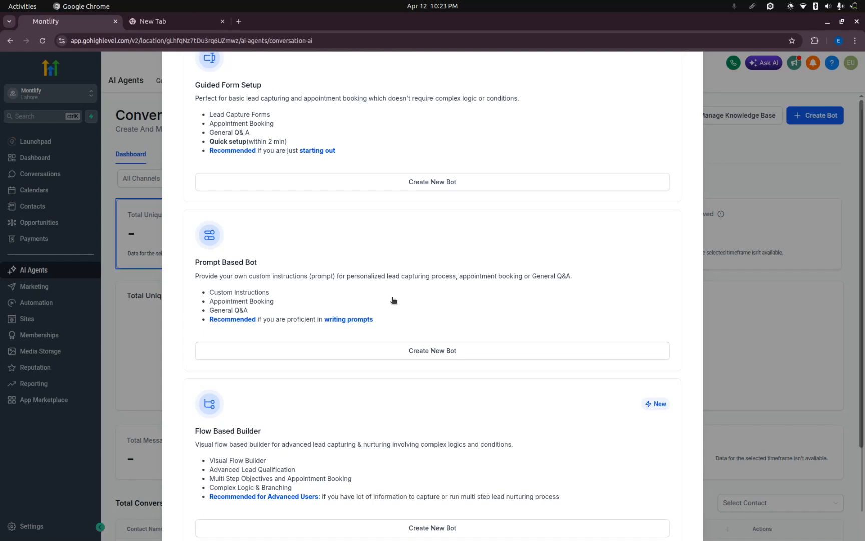
scroll(393, 300, up, 1)
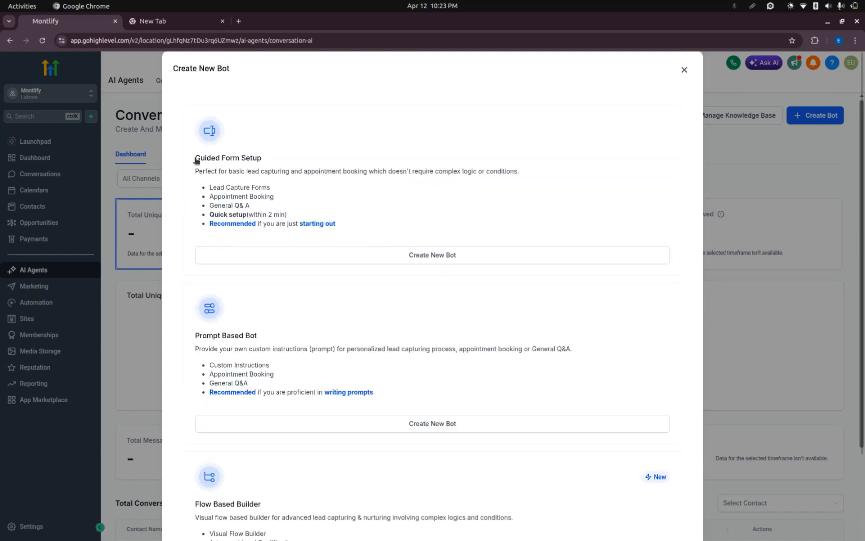
drag(196, 159, 263, 159)
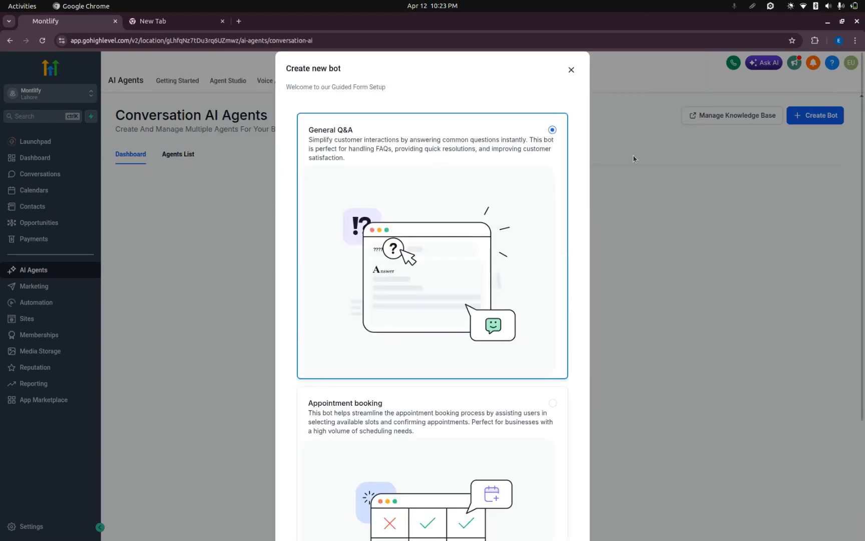
click(571, 70)
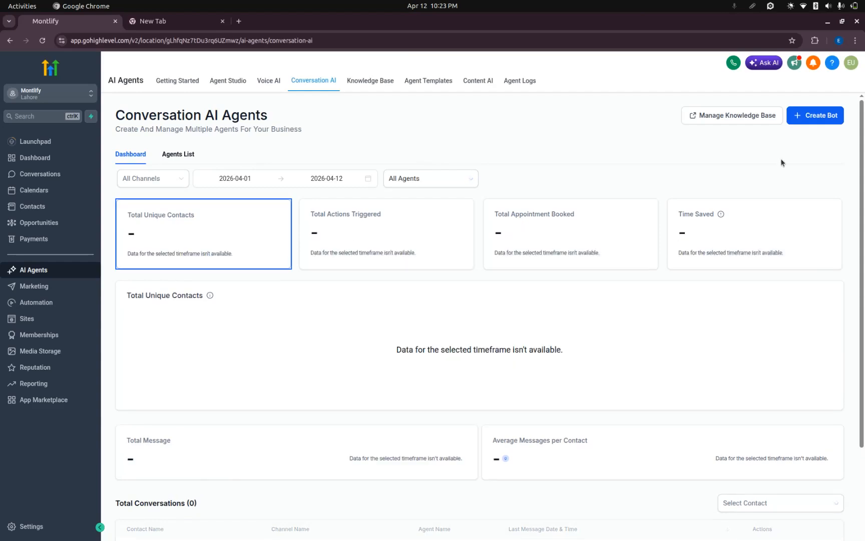
Reopen the bot creation choices and read through the Guided Form, Prompt Based and Flow Based options, closing without choosing one.
click(814, 117)
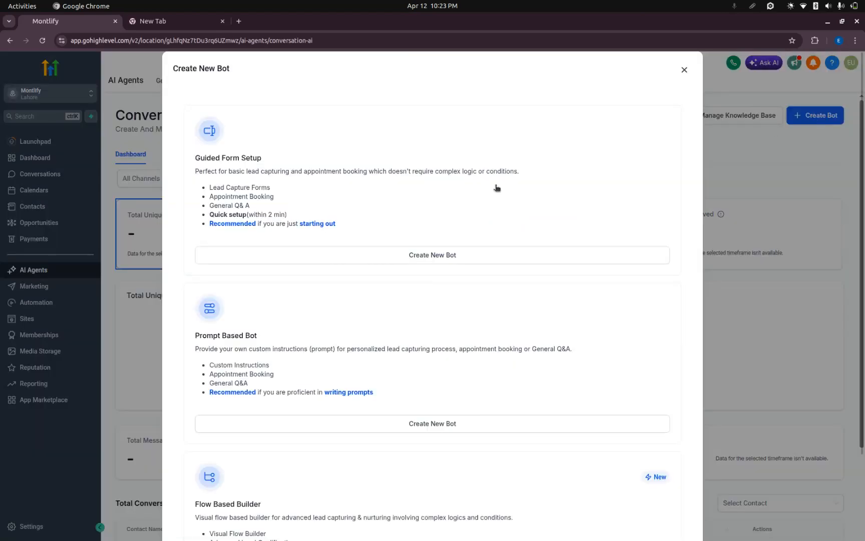
scroll(467, 254, down, 3)
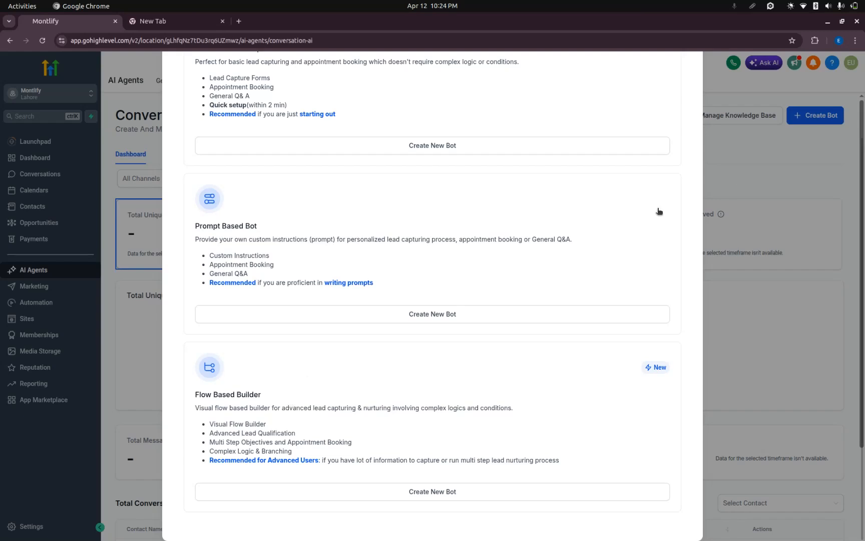
scroll(656, 213, up, 3)
click(685, 67)
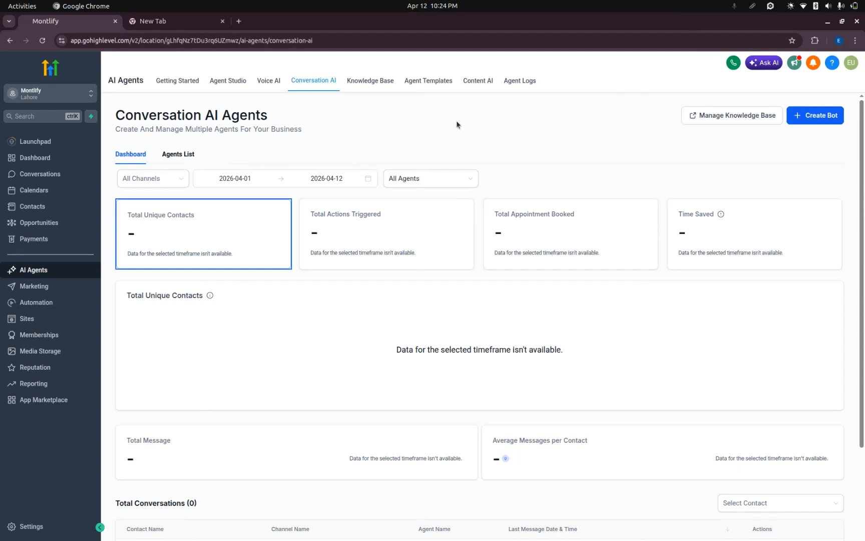
Open the Knowledge Base section and view the form for creating a knowledge base, closing it unfilled.
click(377, 81)
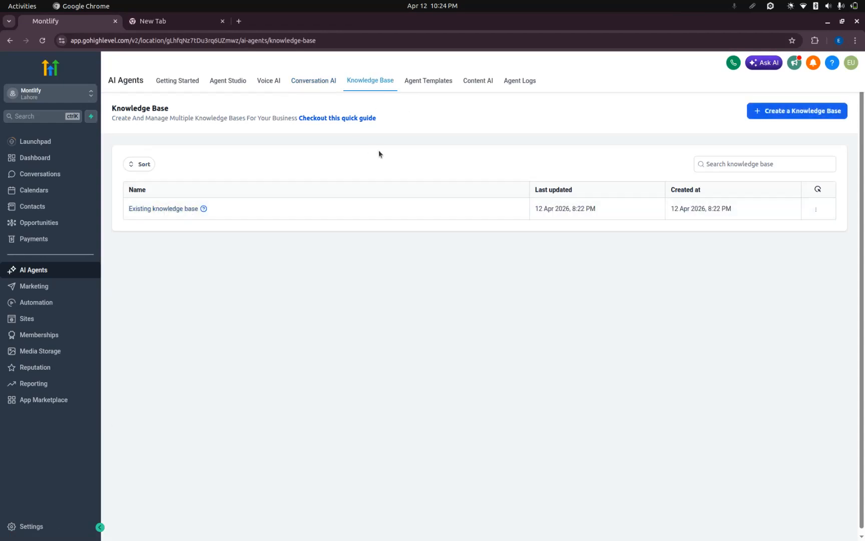
click(756, 111)
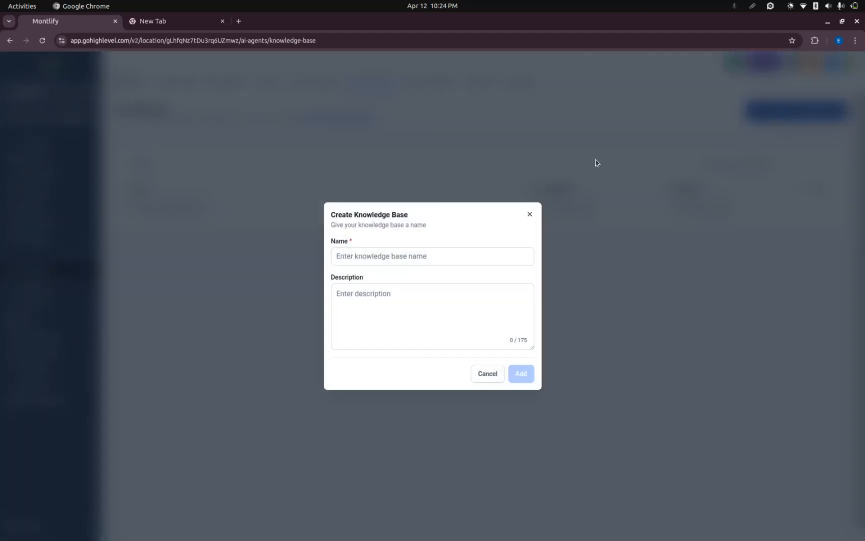
click(529, 214)
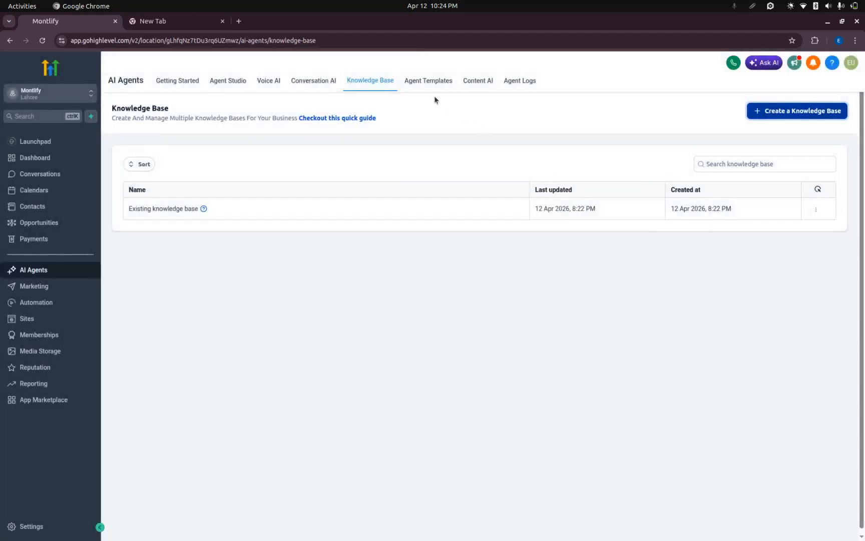
Open Agent Templates and browse the Voice AI agent templates.
click(438, 82)
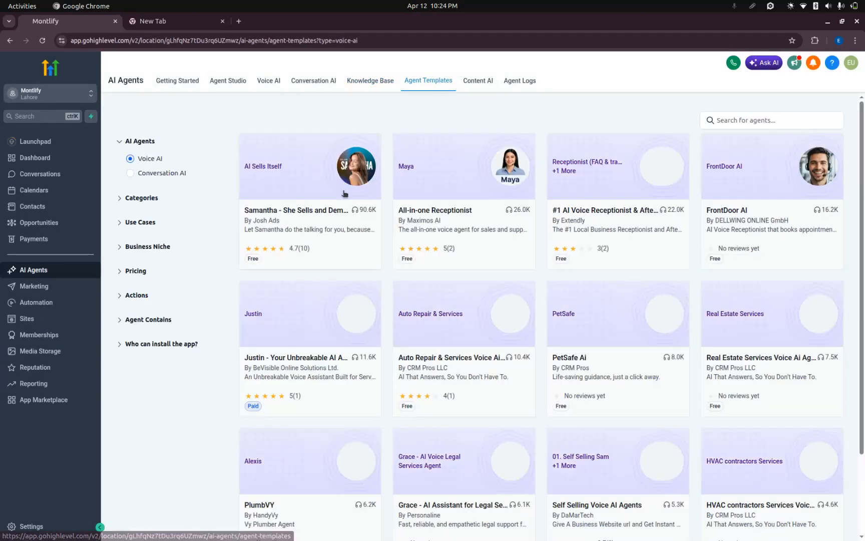
scroll(287, 248, down, 3)
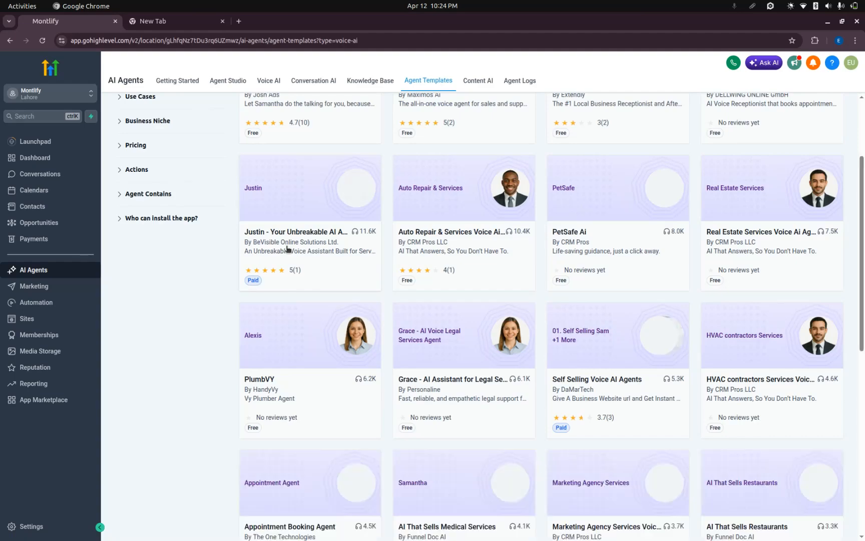
scroll(287, 249, down, 9)
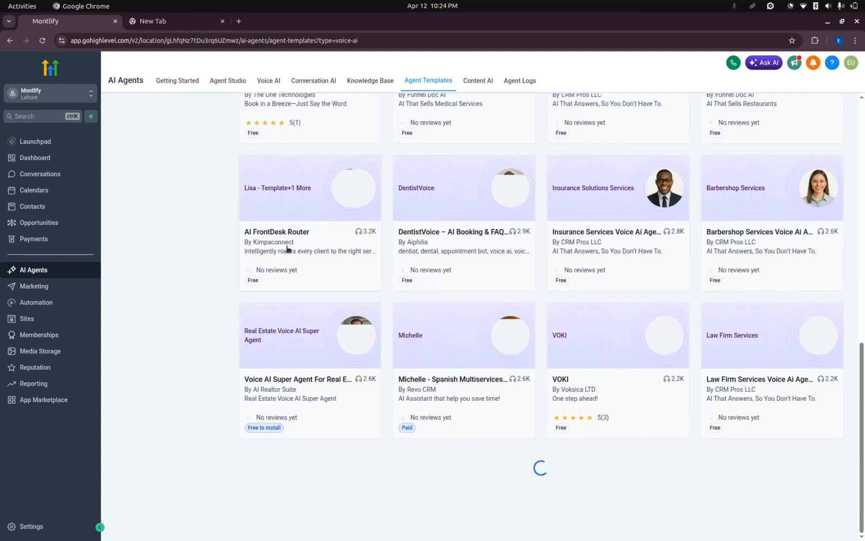
scroll(287, 249, up, 12)
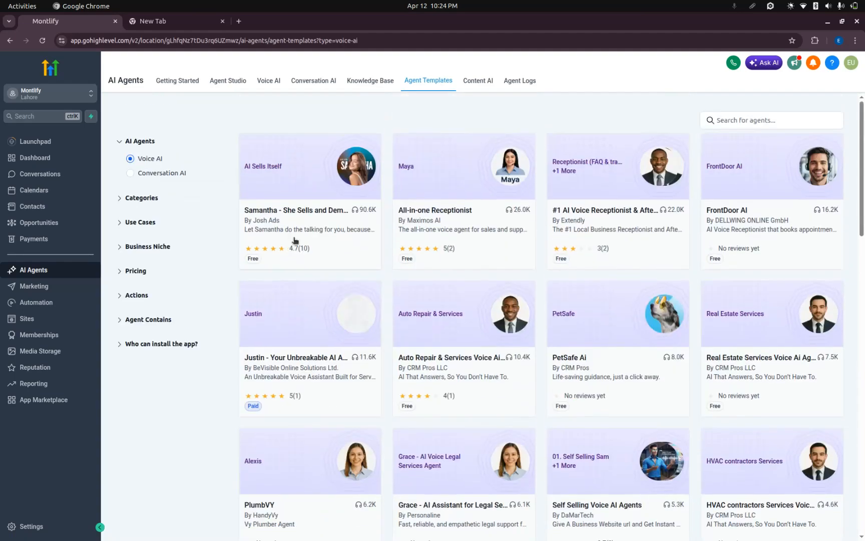
Open Content AI and examine the total words generated, cost and words per day metrics for text content.
click(475, 86)
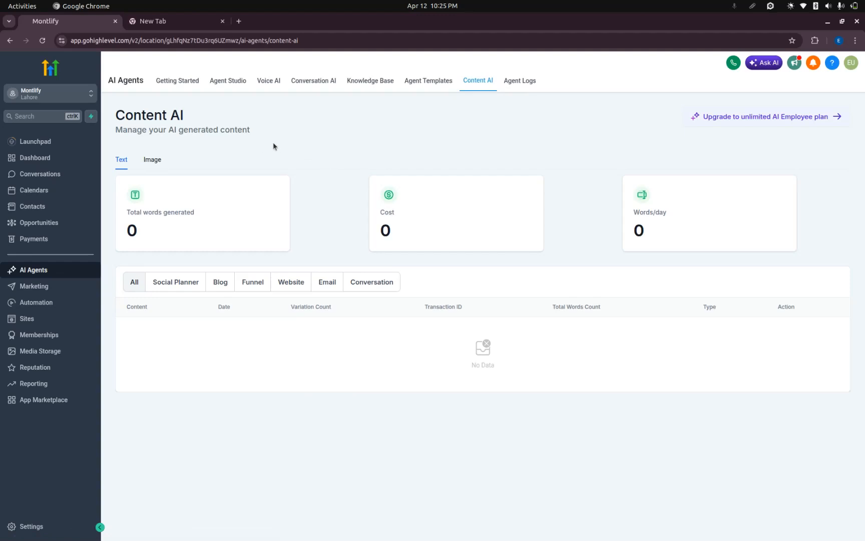
drag(176, 213, 206, 210)
drag(380, 212, 395, 212)
drag(633, 211, 690, 218)
click(660, 217)
View the Agent Logs page and return to the AI Agents Getting Started page.
click(515, 79)
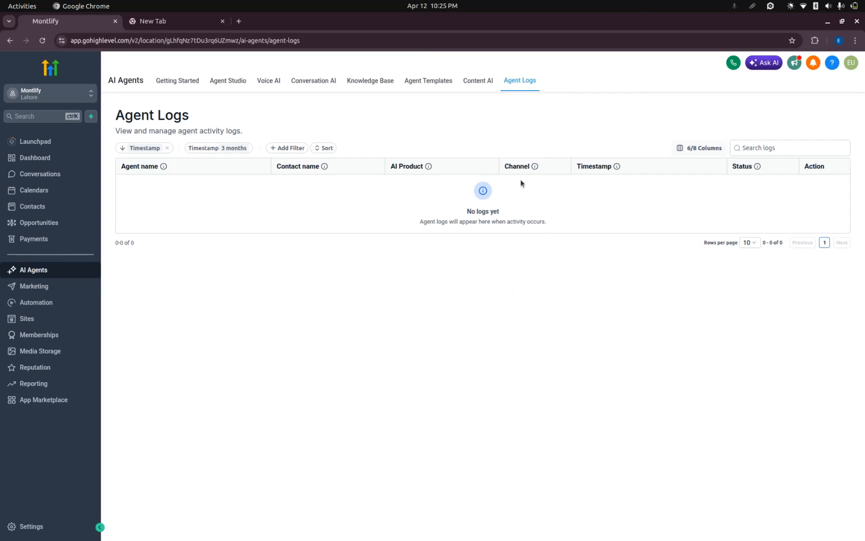
click(178, 81)
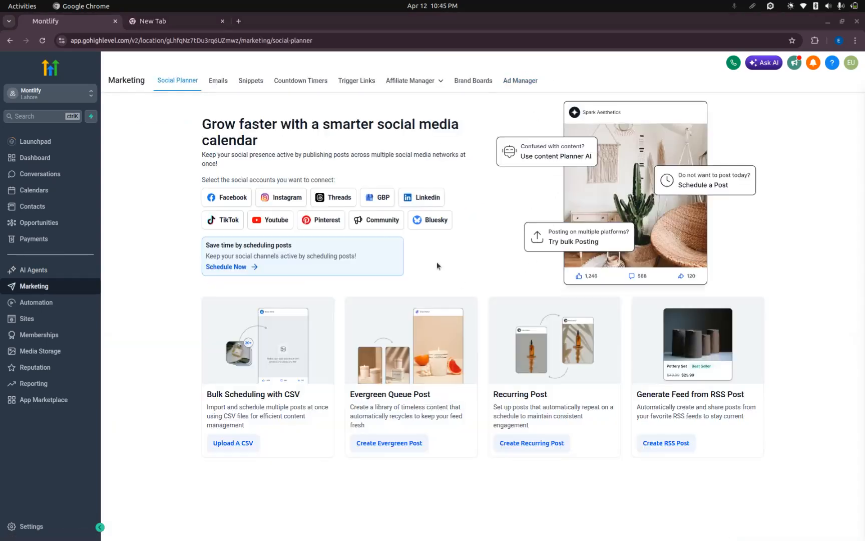
click(844, 5)
click(659, 4)
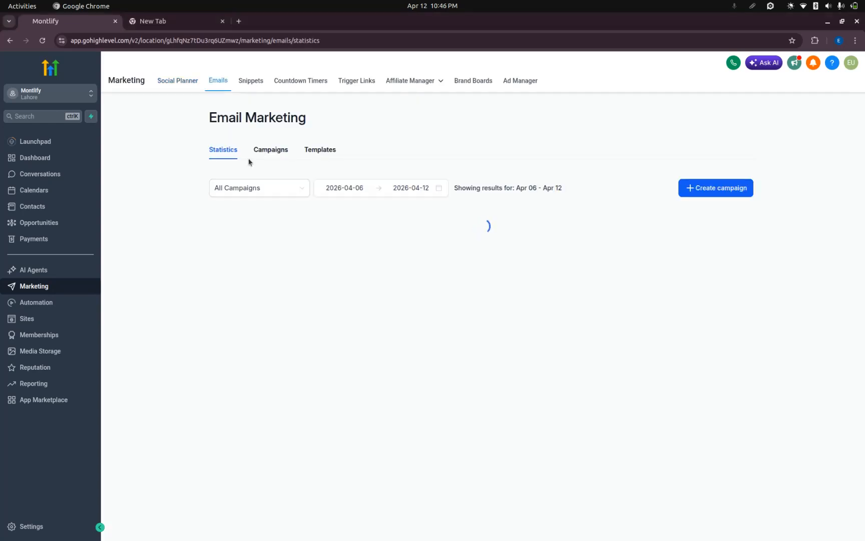
Look over the Email Marketing statistics page in the Marketing section.
scroll(169, 262, down, 3)
scroll(170, 131, up, 3)
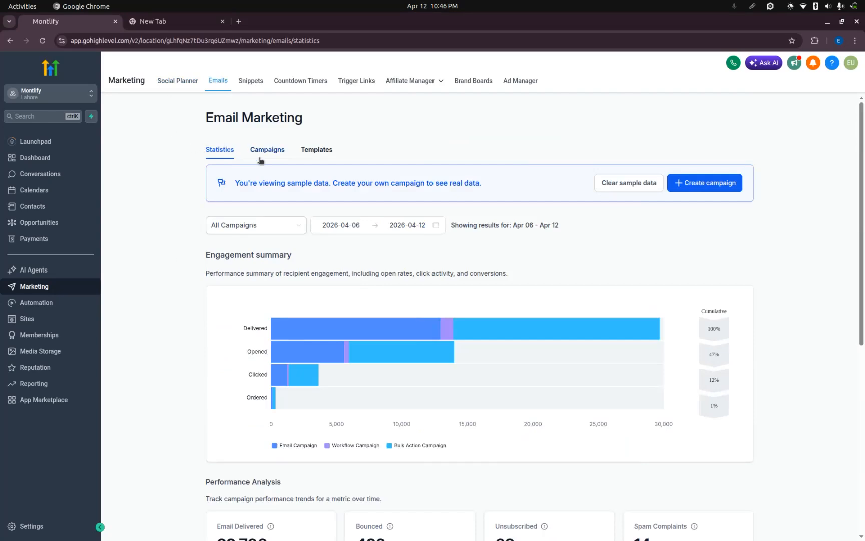
Look over the email statistics page and the available options for creating a campaign.
scroll(178, 203, down, 7)
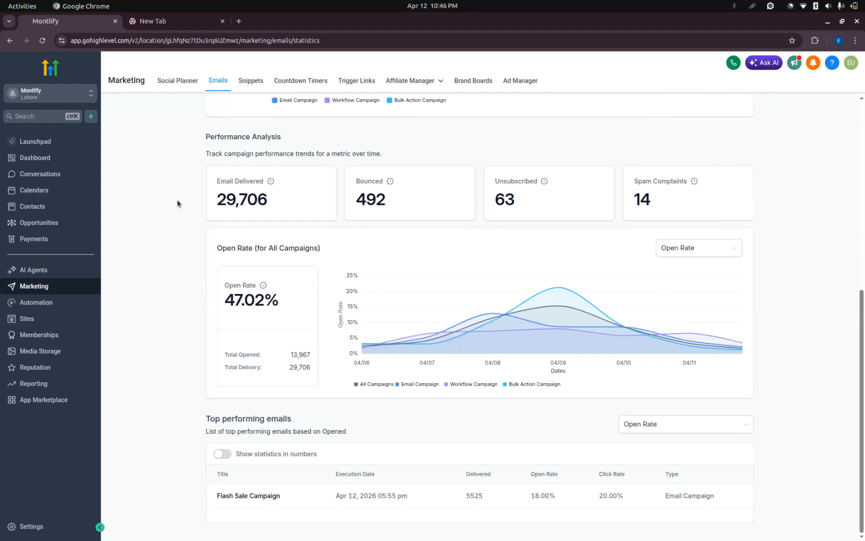
scroll(177, 203, up, 6)
scroll(177, 202, up, 1)
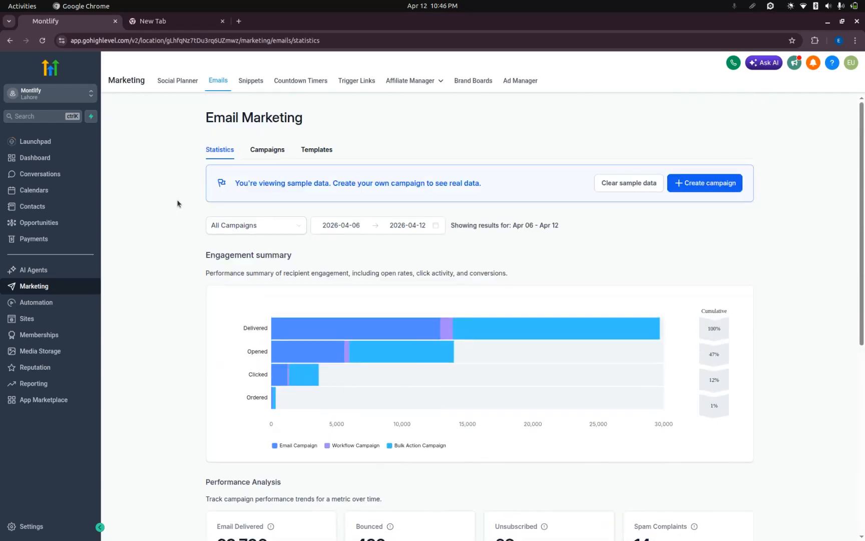
click(696, 190)
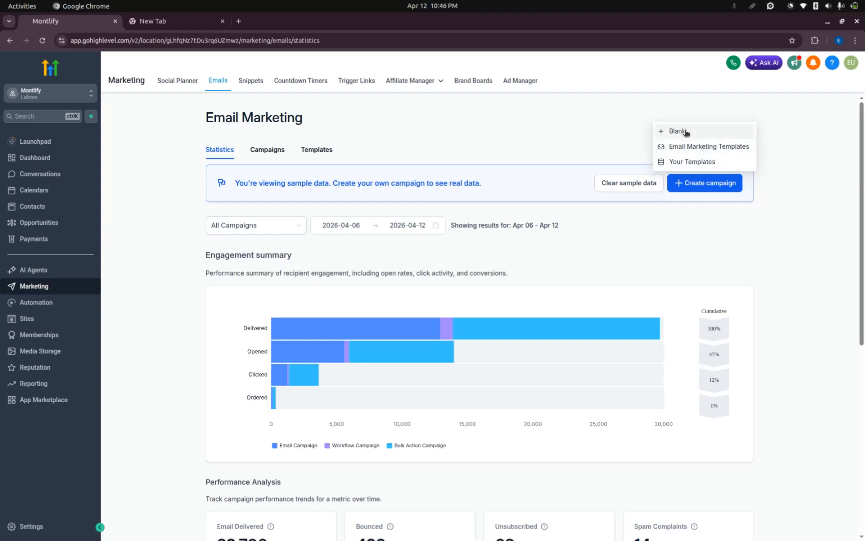
click(609, 126)
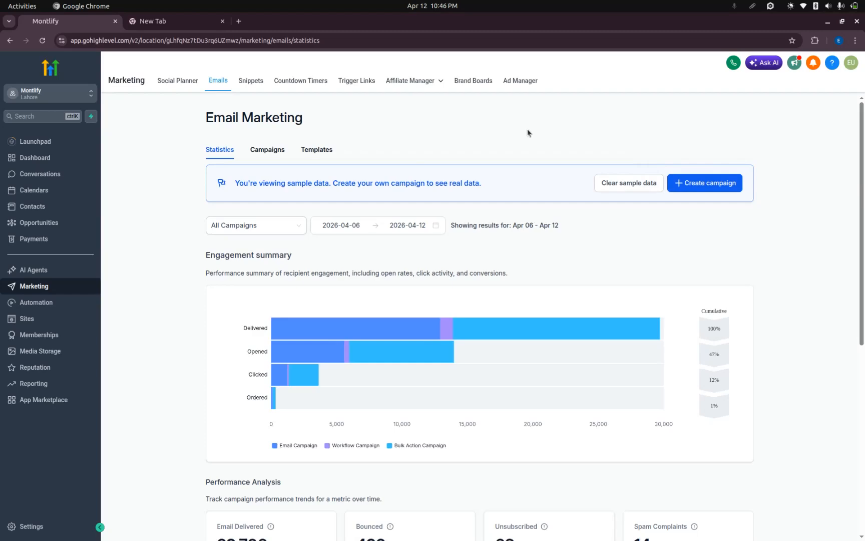
Examine the Engagement summary bars per campaign type, the Performance Analysis figures and the open rate chart for all campaigns.
scroll(442, 195, down, 5)
scroll(442, 195, up, 4)
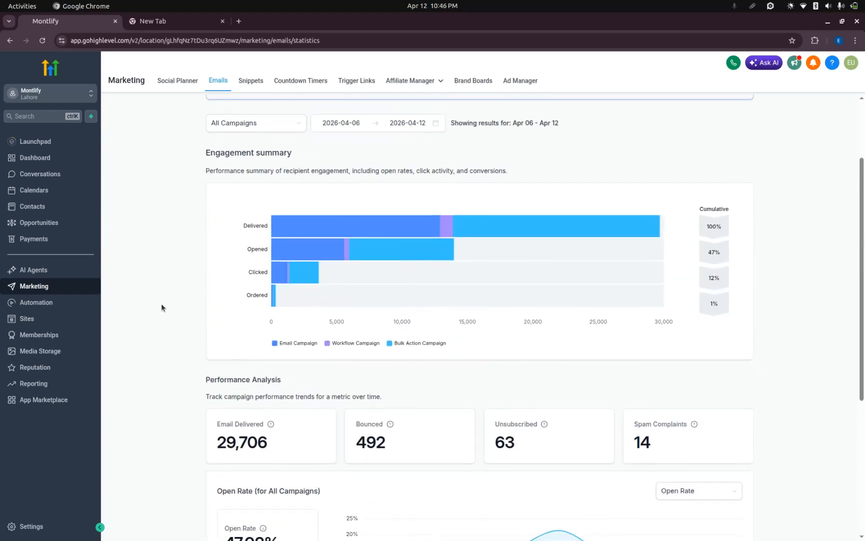
scroll(161, 305, down, 5)
scroll(162, 306, up, 6)
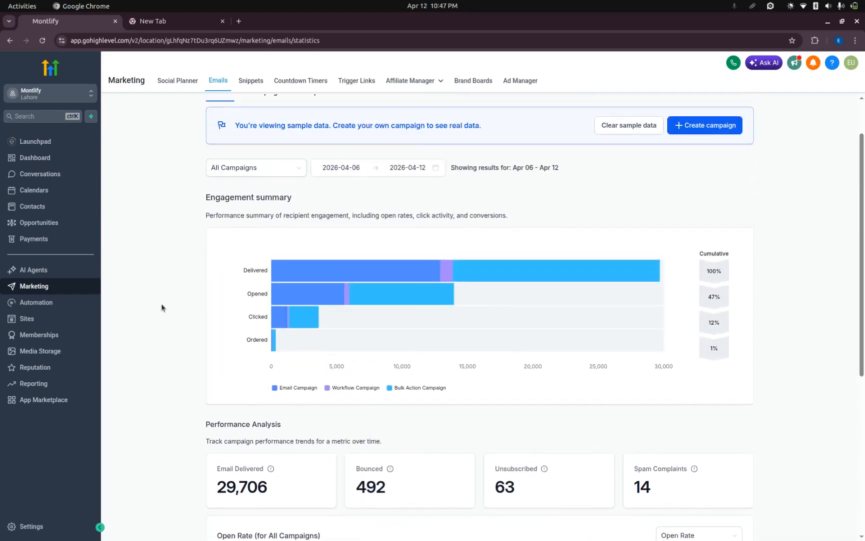
drag(216, 198, 308, 197)
click(308, 197)
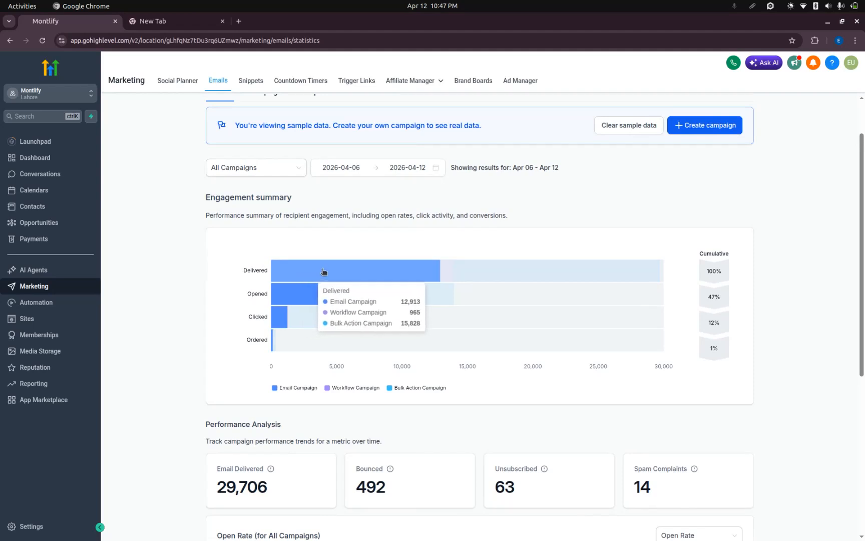
mouse_move(299, 299)
mouse_move(287, 320)
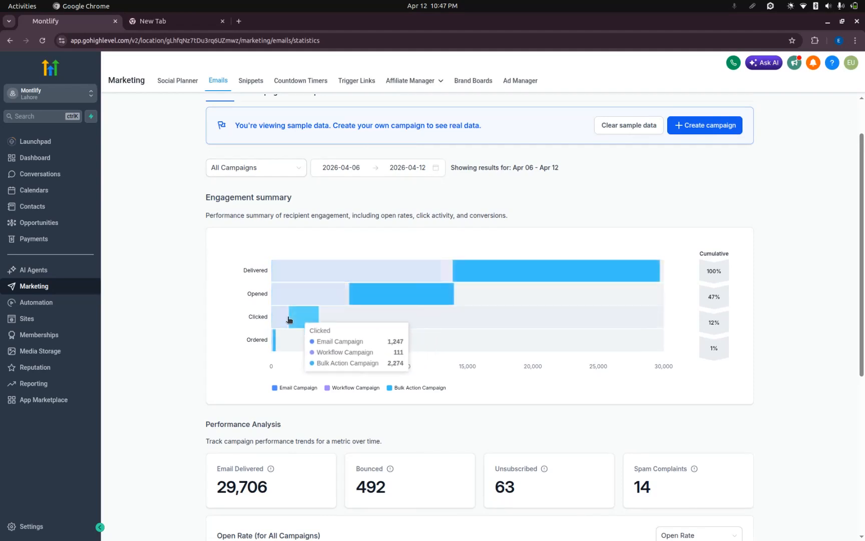
mouse_move(282, 345)
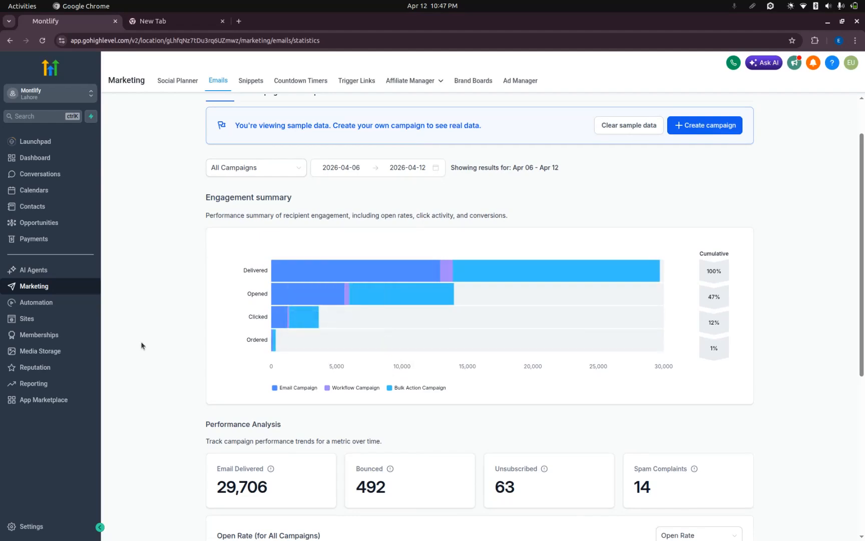
scroll(140, 343, down, 5)
scroll(437, 407, down, 2)
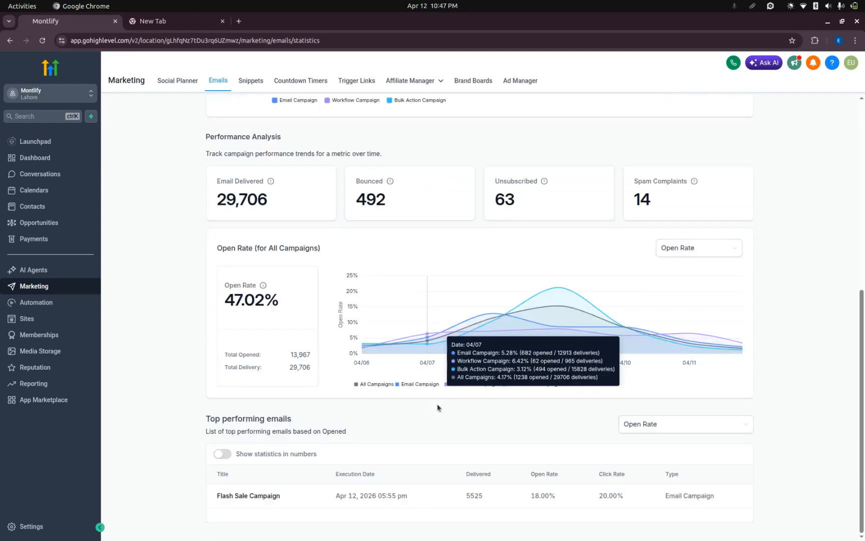
scroll(147, 358, up, 7)
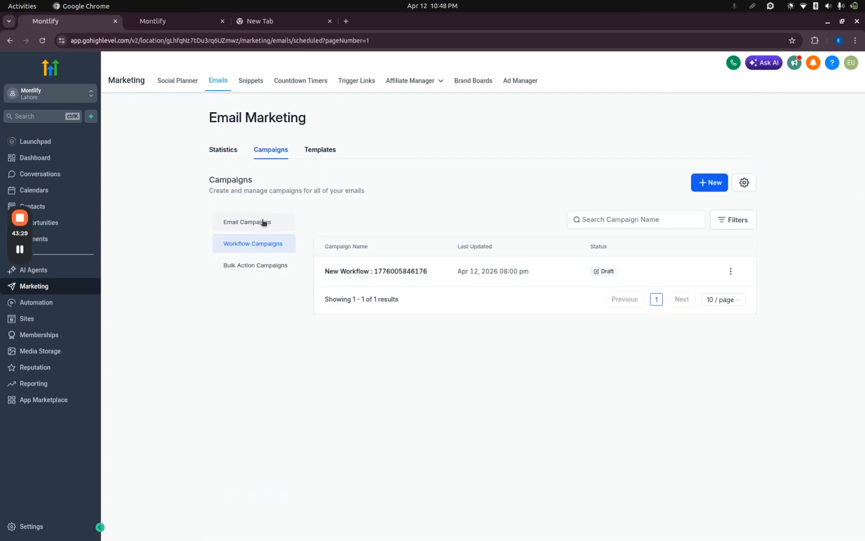
Open the Property Agent draft from Email Campaigns, look through the email's design and return to the campaign list.
click(268, 220)
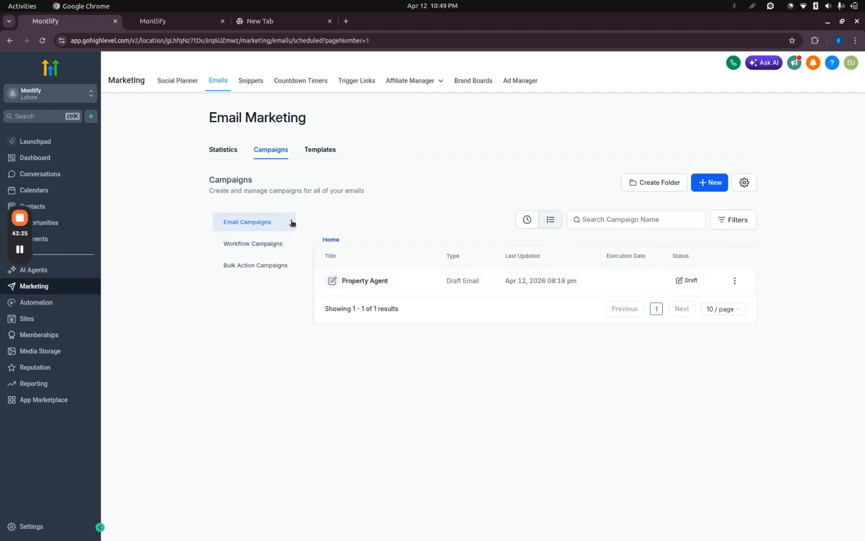
click(364, 284)
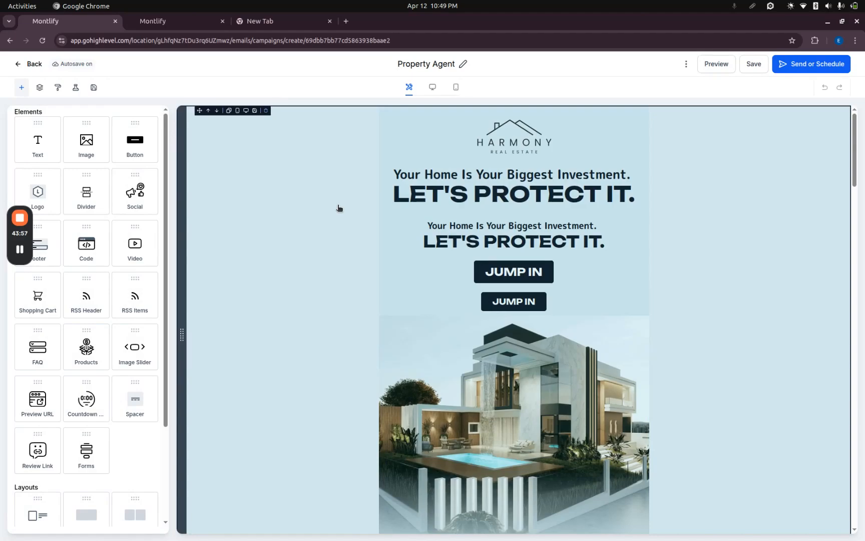
scroll(339, 208, down, 12)
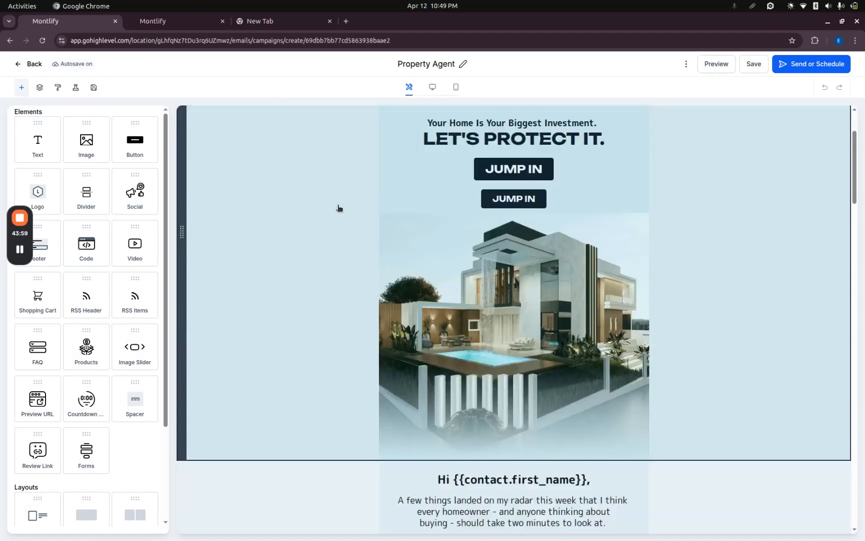
scroll(339, 208, down, 15)
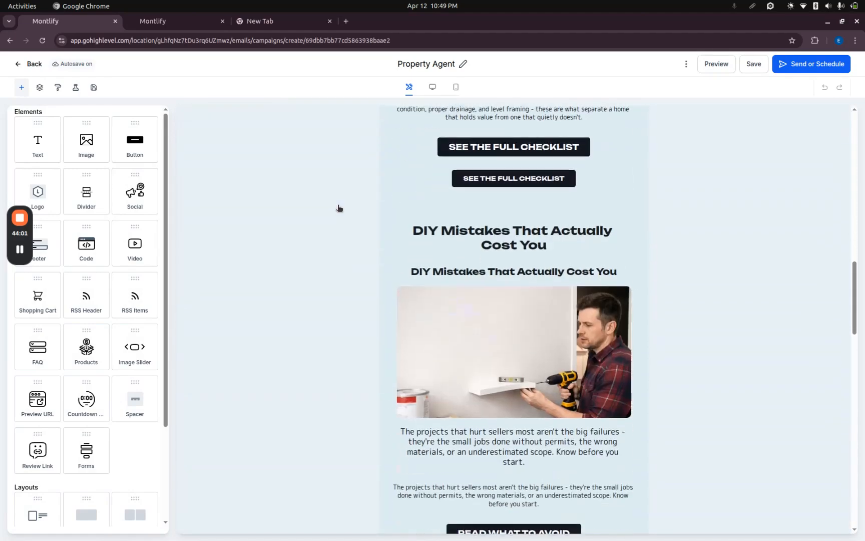
scroll(339, 208, up, 6)
scroll(339, 208, up, 20)
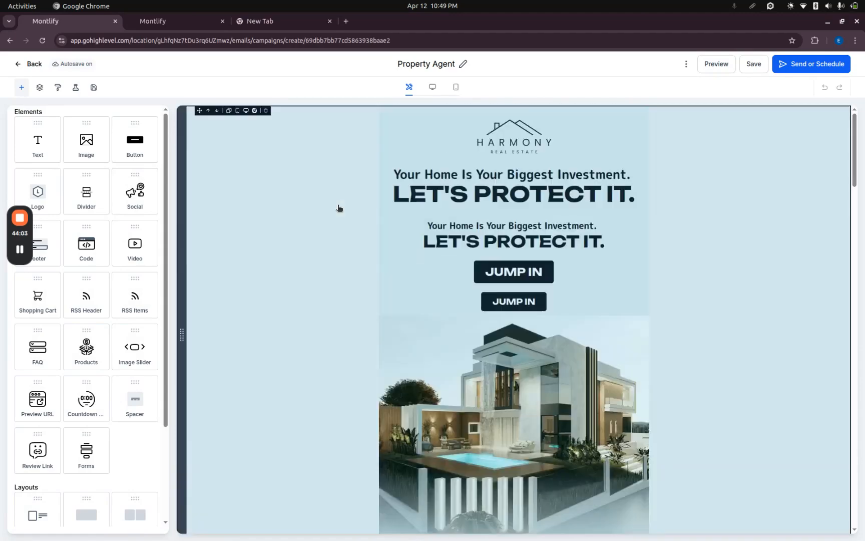
scroll(385, 225, down, 20)
scroll(385, 226, down, 5)
scroll(384, 225, up, 20)
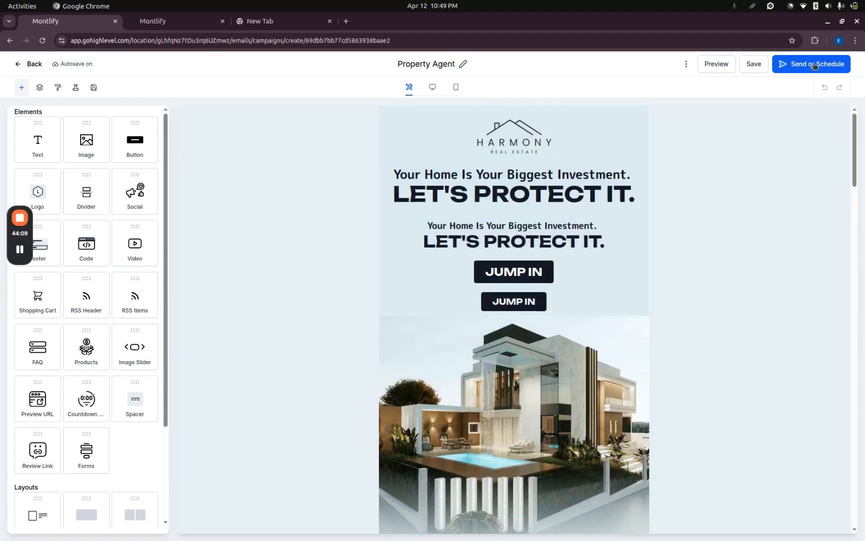
click(33, 64)
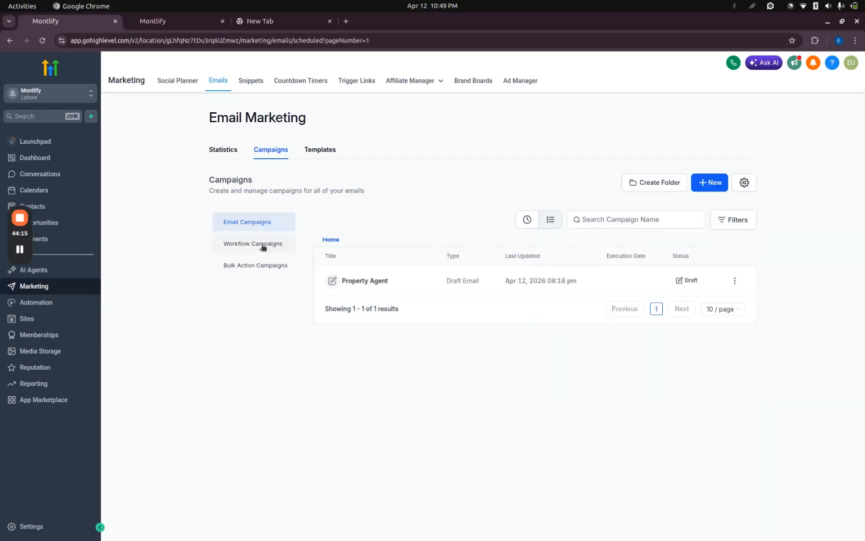
Compare the Workflow Campaigns and Email Campaigns lists, viewing the creation options for a new email campaign.
click(263, 245)
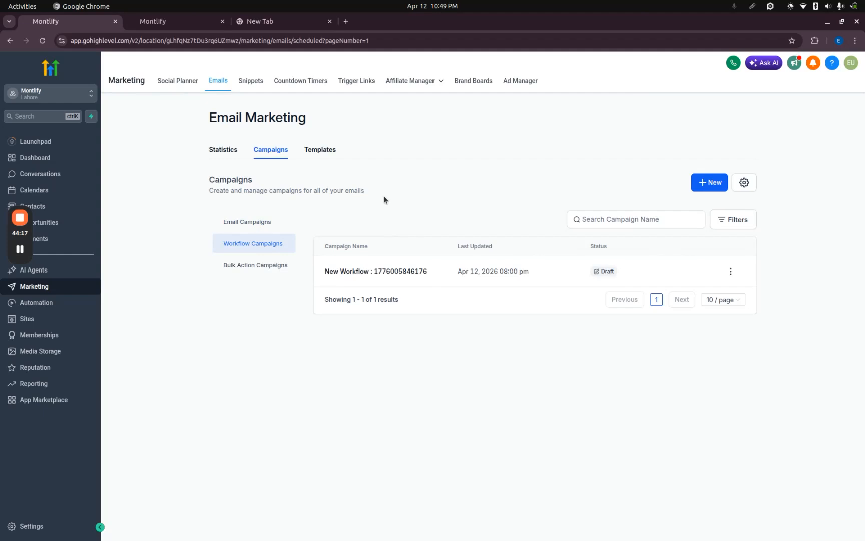
click(263, 224)
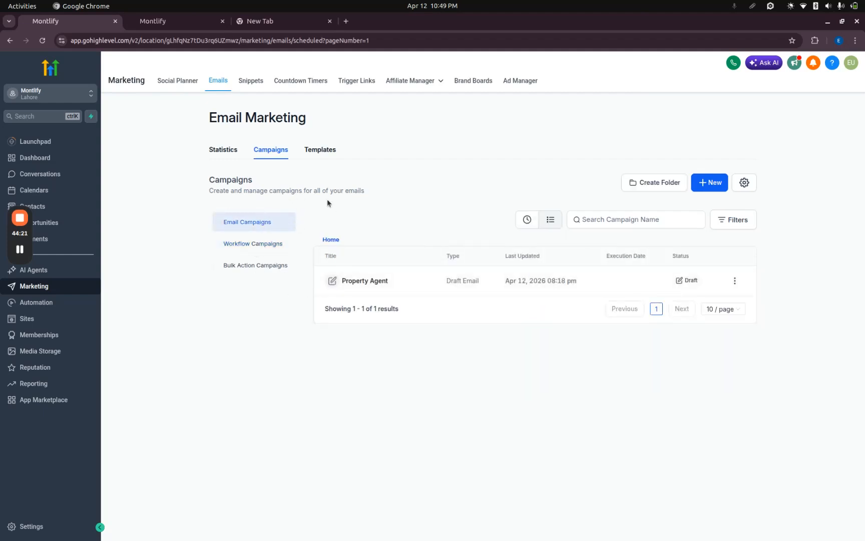
click(709, 184)
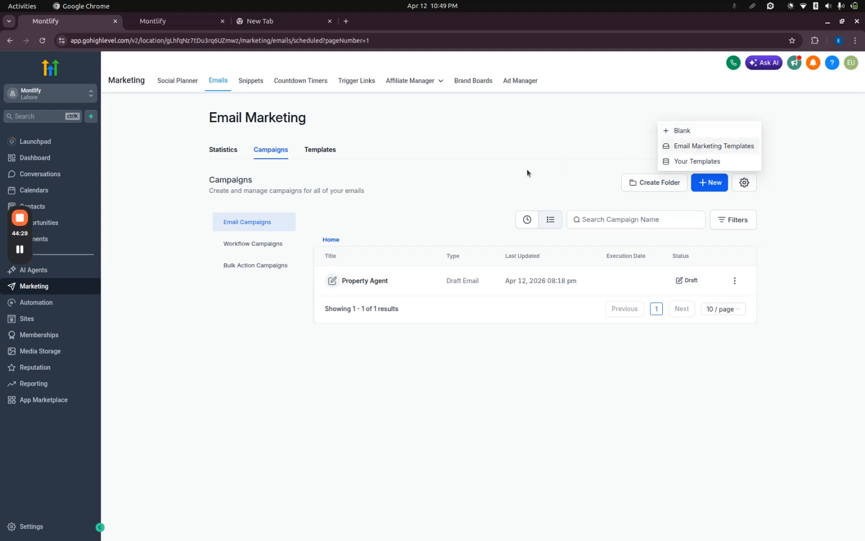
click(244, 244)
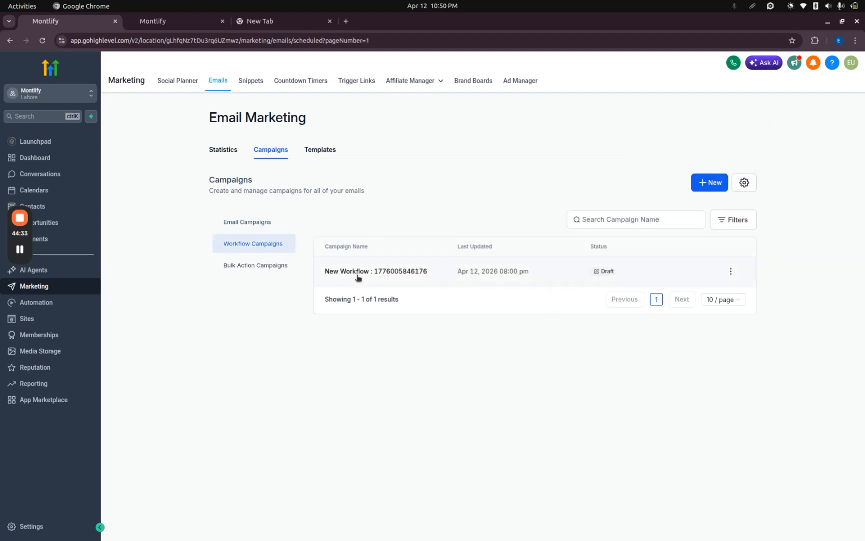
Go from Workflow Campaigns to the workflow creation options and open the existing draft birthday workflow in the builder.
click(710, 183)
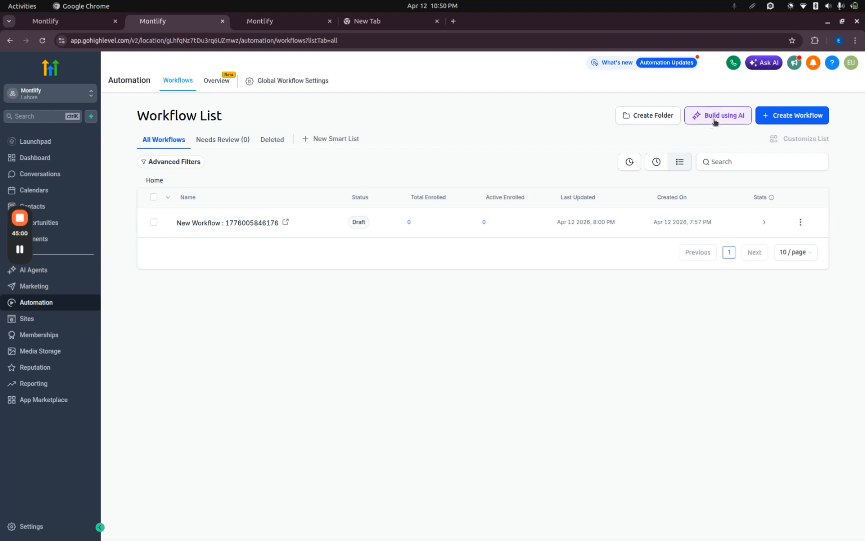
click(773, 116)
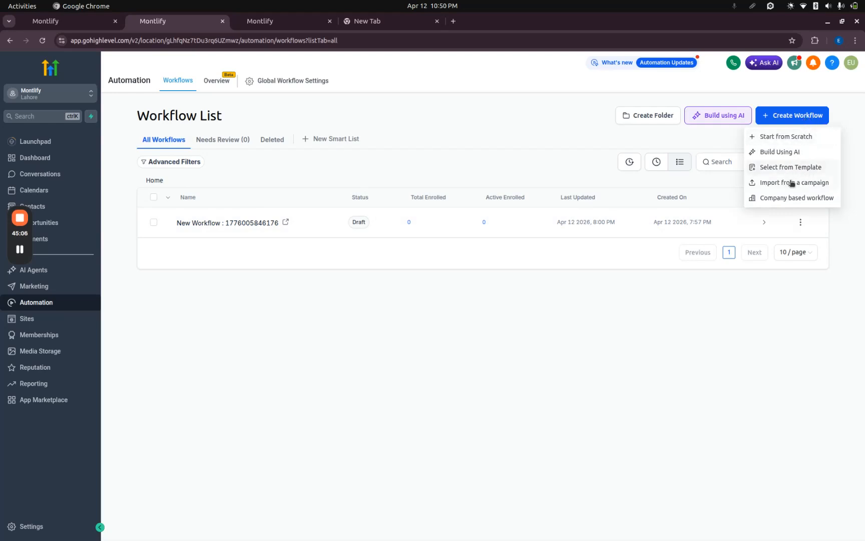
click(489, 355)
click(247, 223)
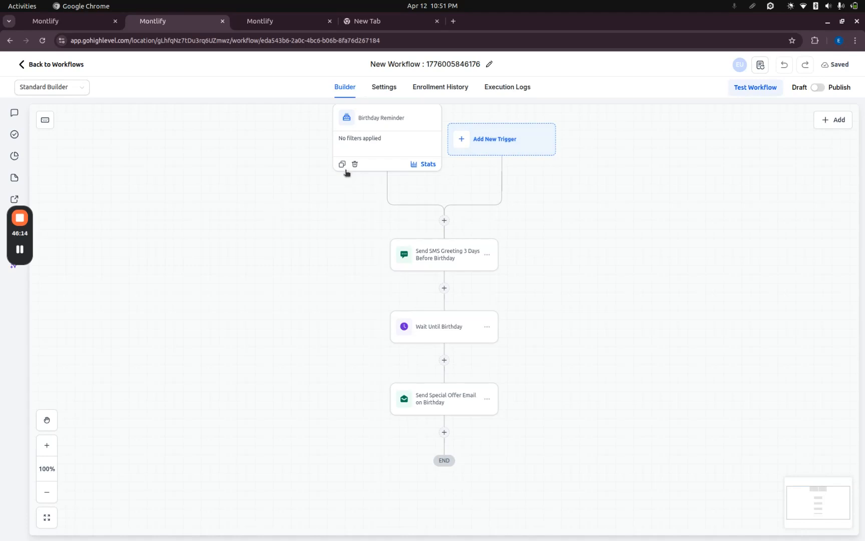
Open the Automation section in the Marketing browser tab, revisit the birthday workflow and open the automation Overview.
click(64, 24)
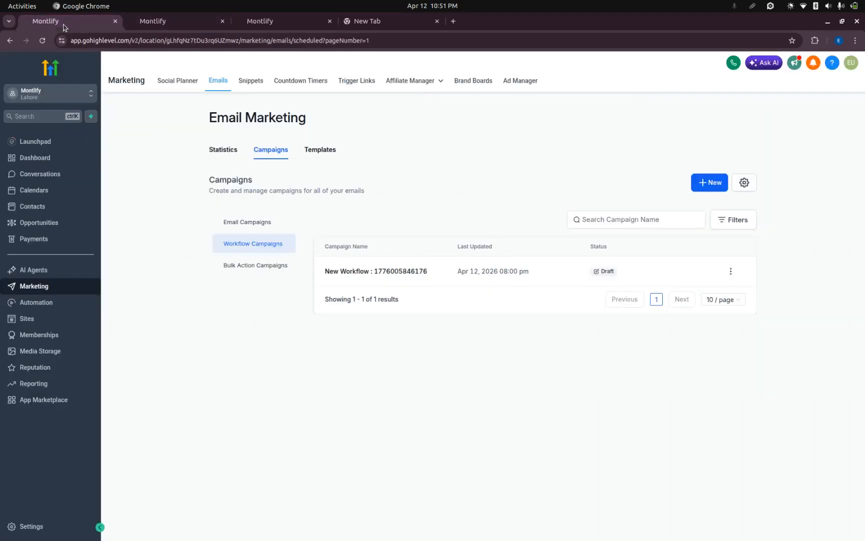
click(49, 302)
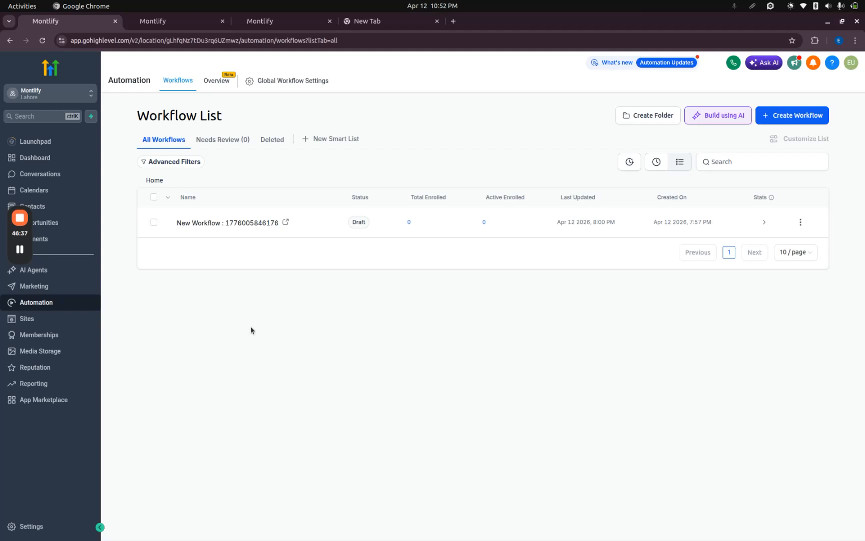
click(181, 22)
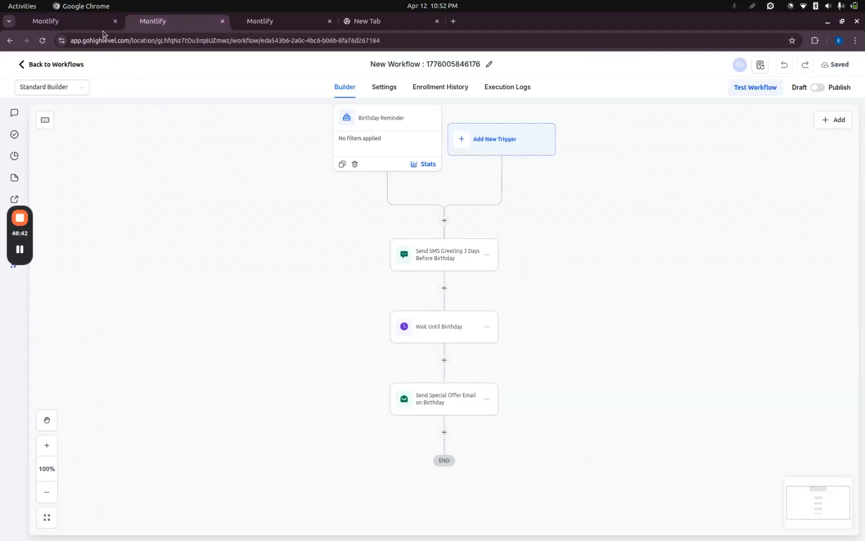
click(80, 22)
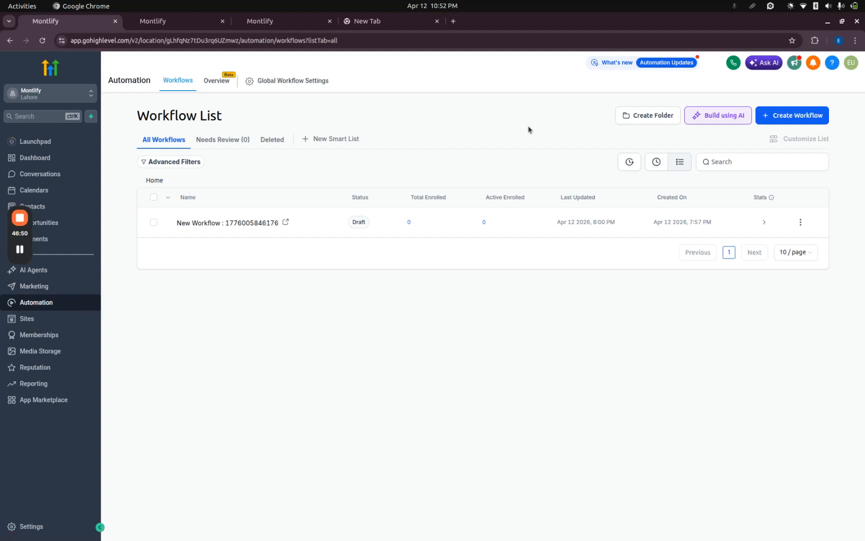
click(231, 82)
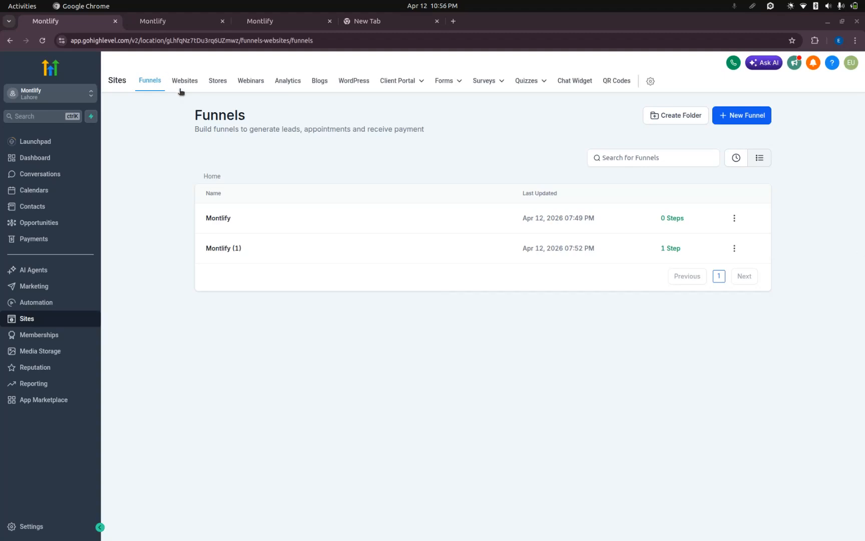
Open the Montlify (1) funnel in Sites, preview its Home page in full and return to the funnel steps.
click(224, 247)
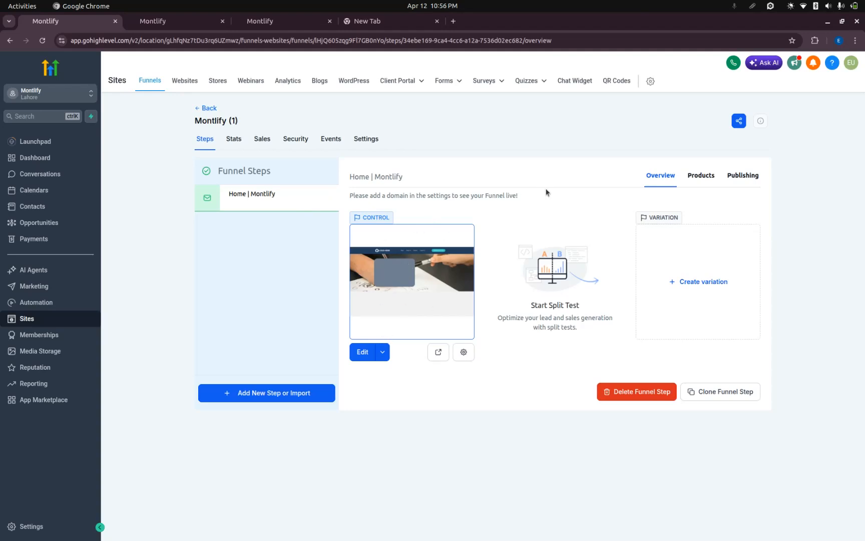
click(382, 352)
click(438, 352)
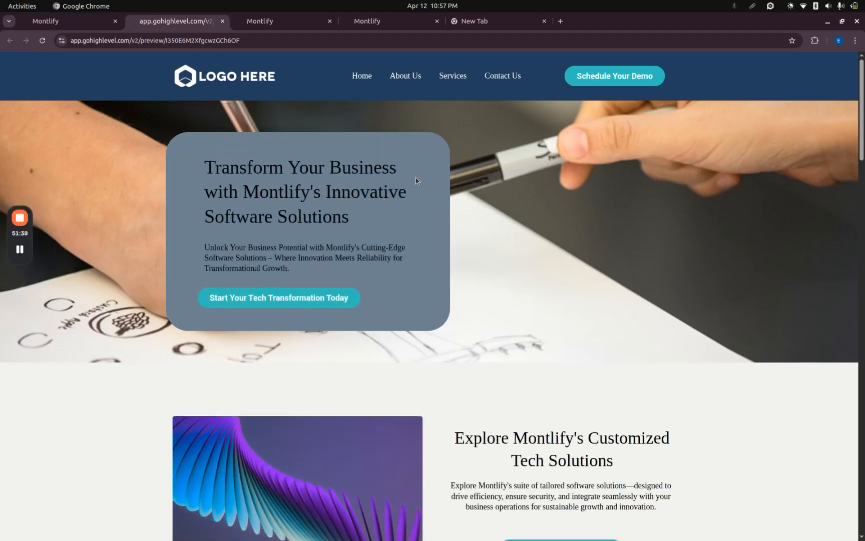
scroll(437, 177, down, 20)
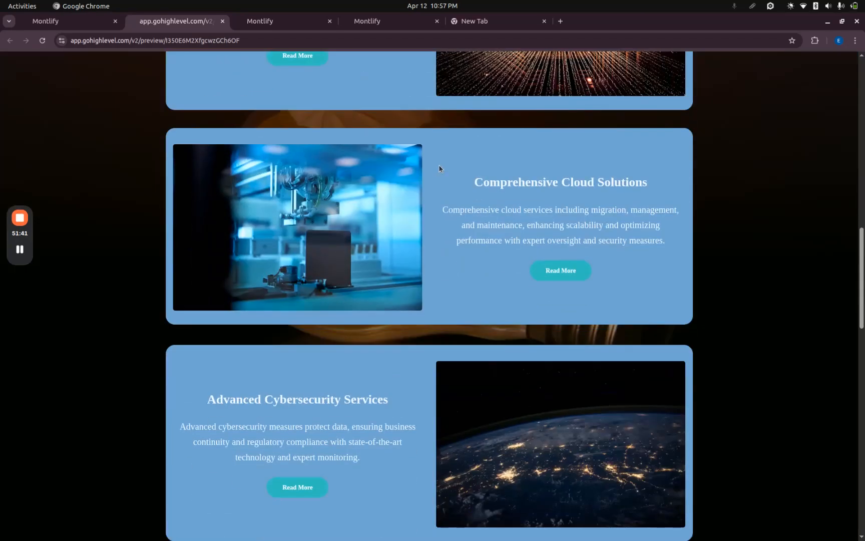
scroll(438, 162, down, 10)
scroll(400, 140, up, 20)
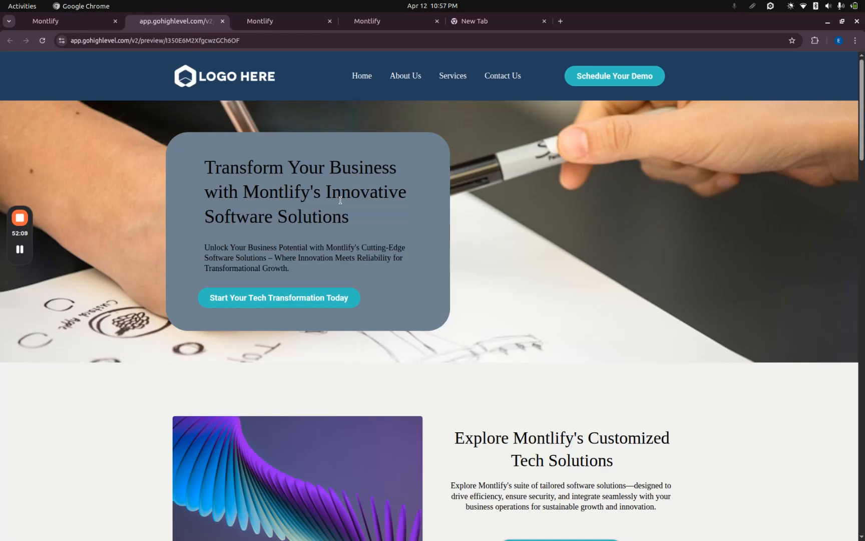
click(68, 21)
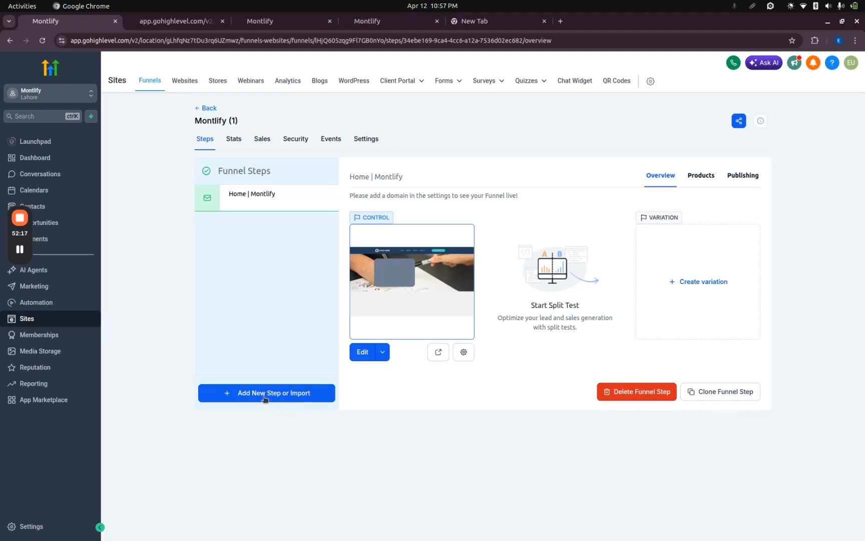
Open the funnel's Home page in the page editor, view the hero headline's typography and color settings, and return to the funnel steps.
click(362, 351)
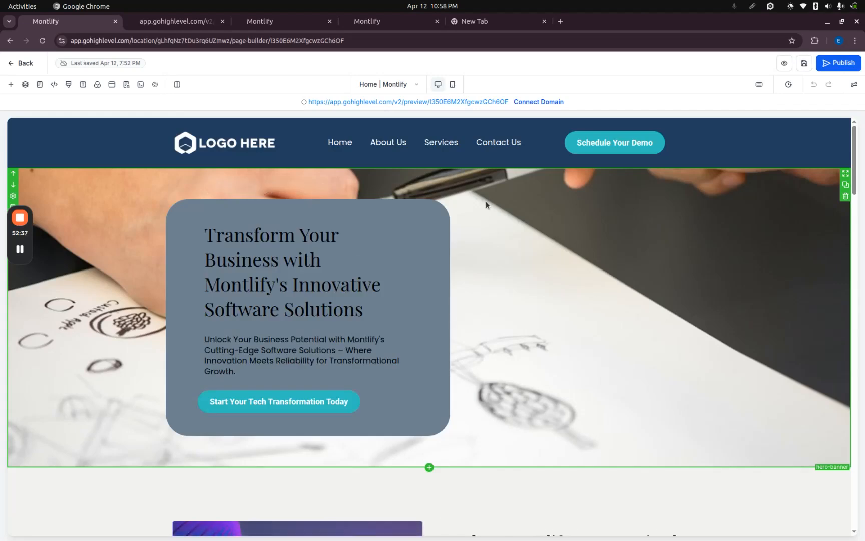
click(379, 311)
click(347, 295)
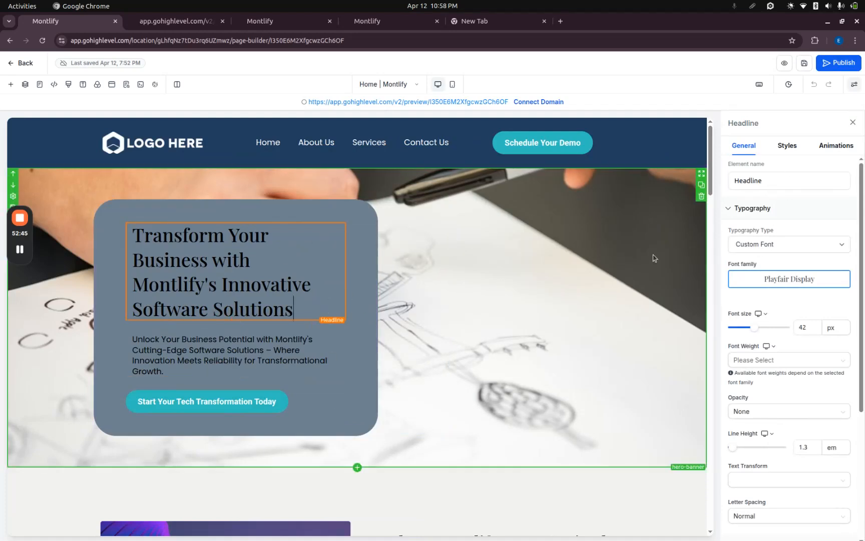
scroll(740, 393, down, 4)
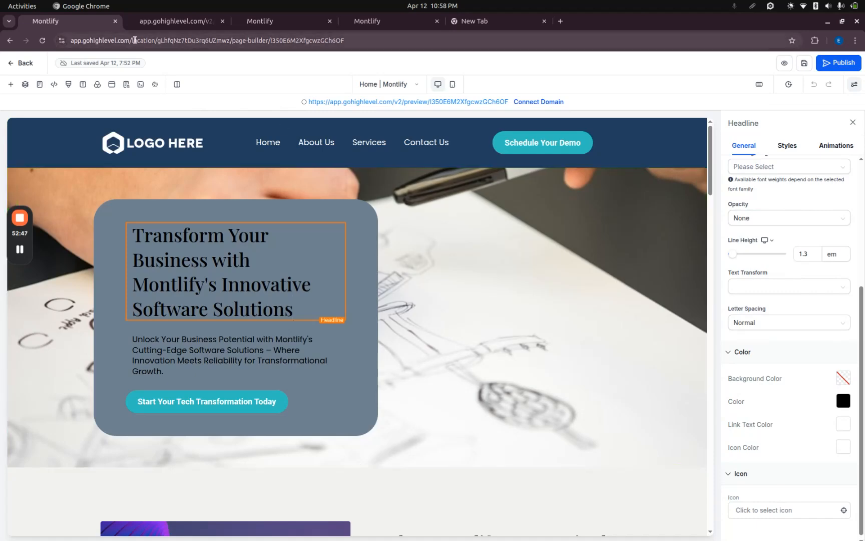
click(22, 64)
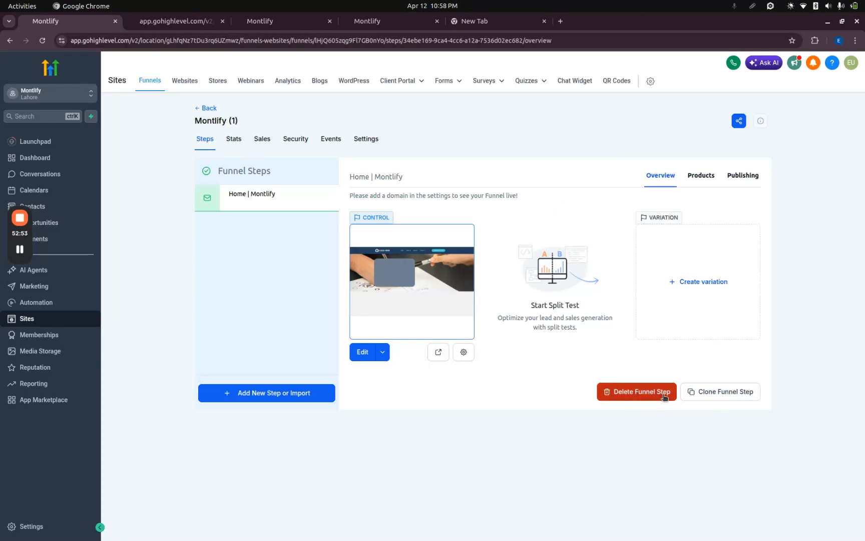
View the Products and Publishing settings of the Home | Montlify funnel step and return to its Overview.
click(697, 176)
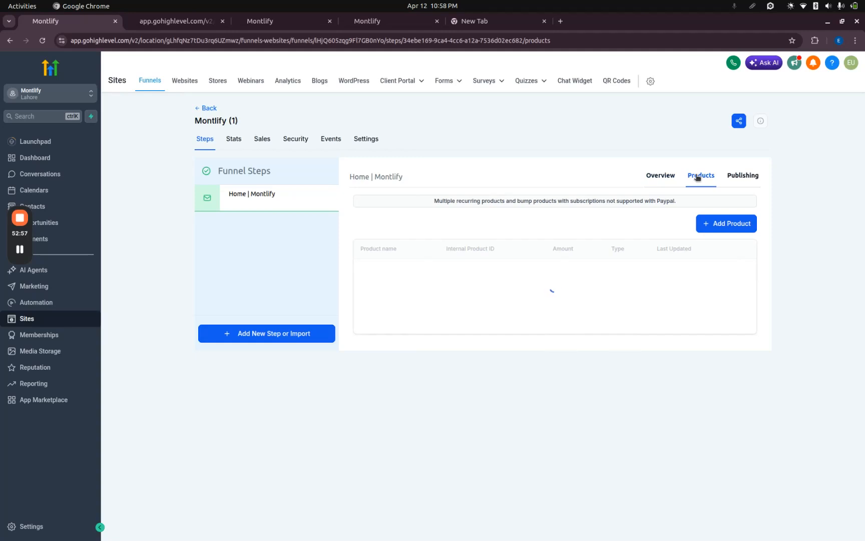
click(744, 177)
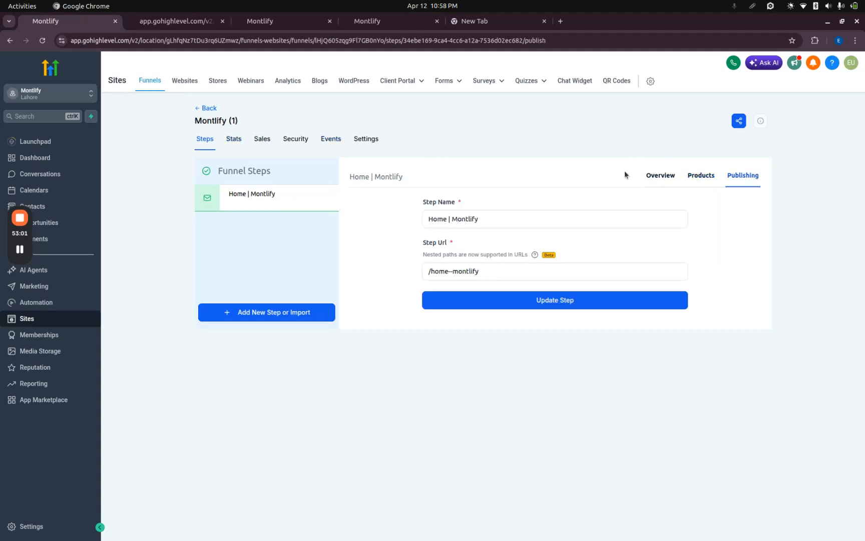
click(669, 175)
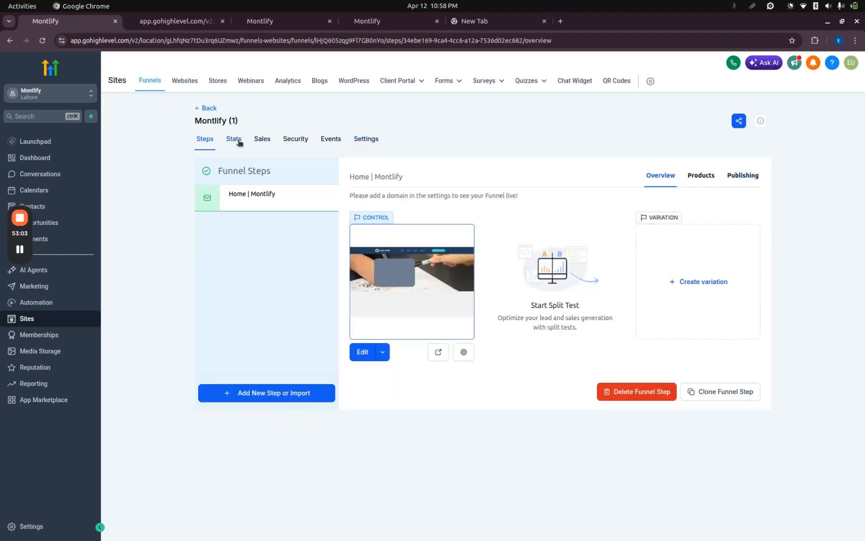
Review the Stats, Sales and Security pages of the Montlify (1) funnel.
click(240, 141)
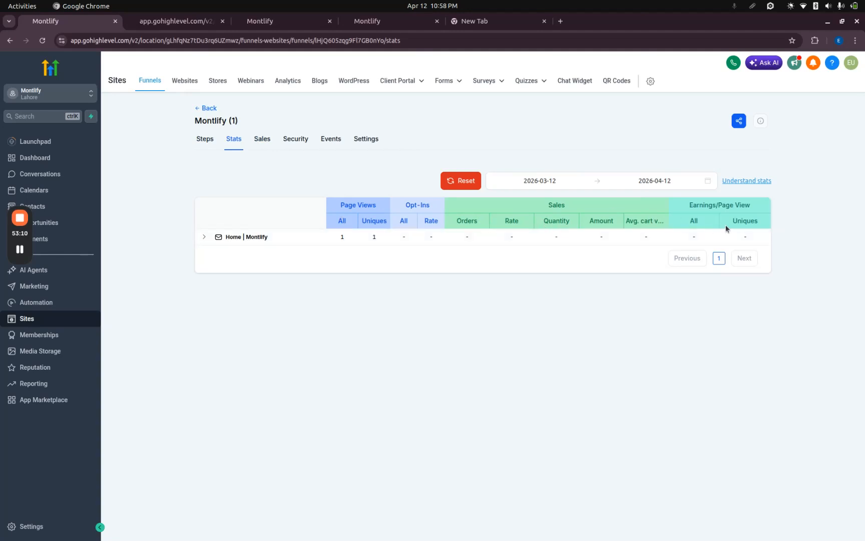
click(262, 139)
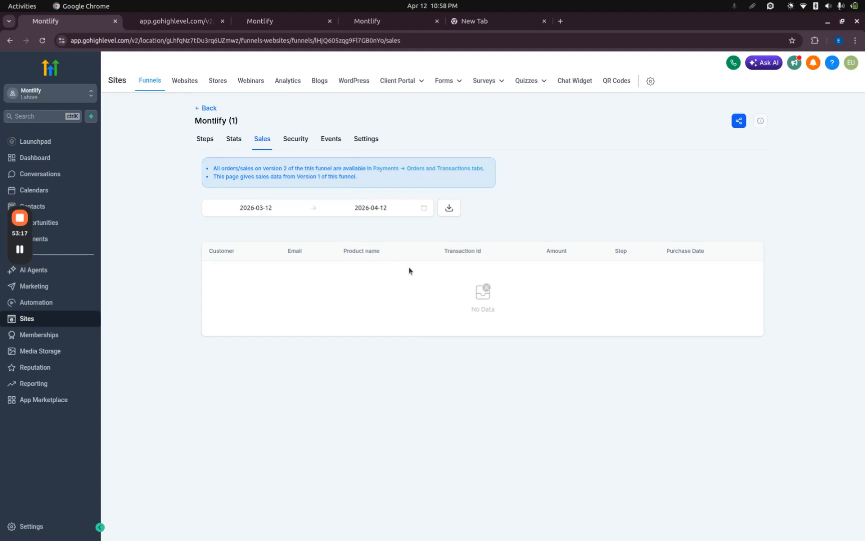
click(298, 140)
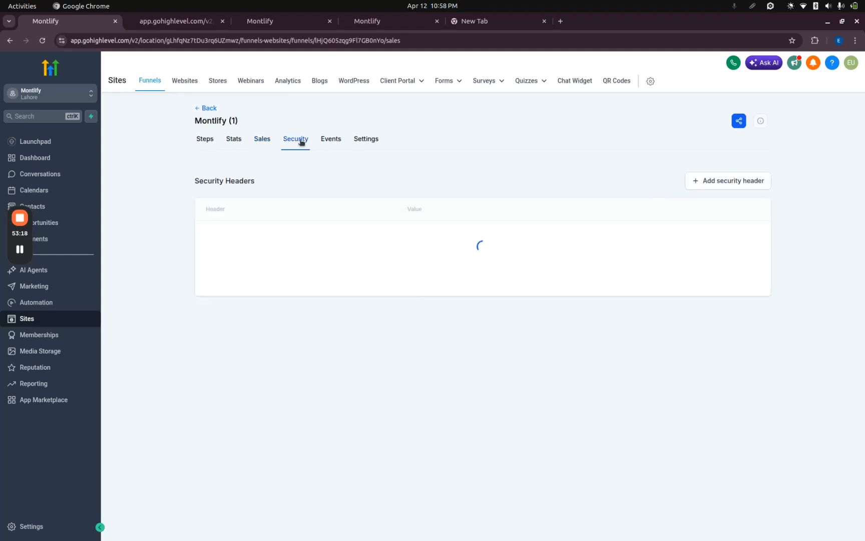
Open the funnel's Events page, view the Add Event form for Meta tracking, and close it without saving.
click(336, 139)
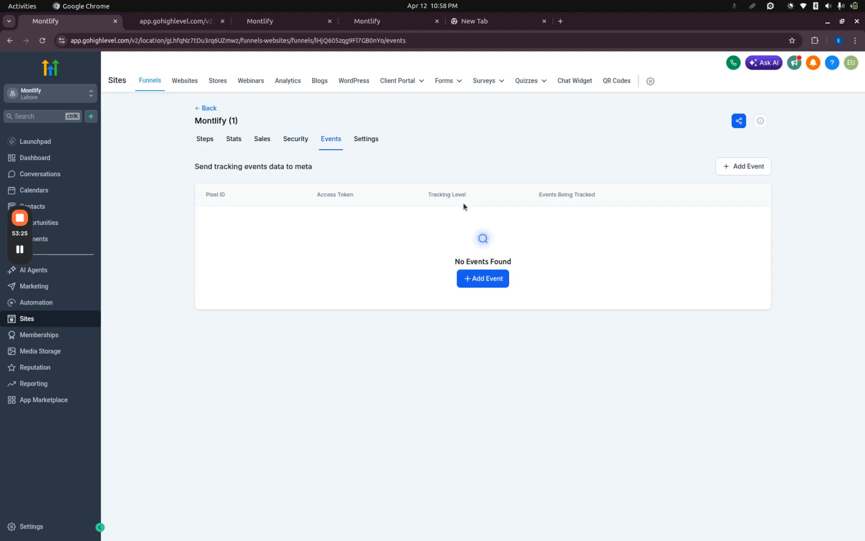
click(357, 139)
click(326, 139)
click(490, 285)
click(424, 202)
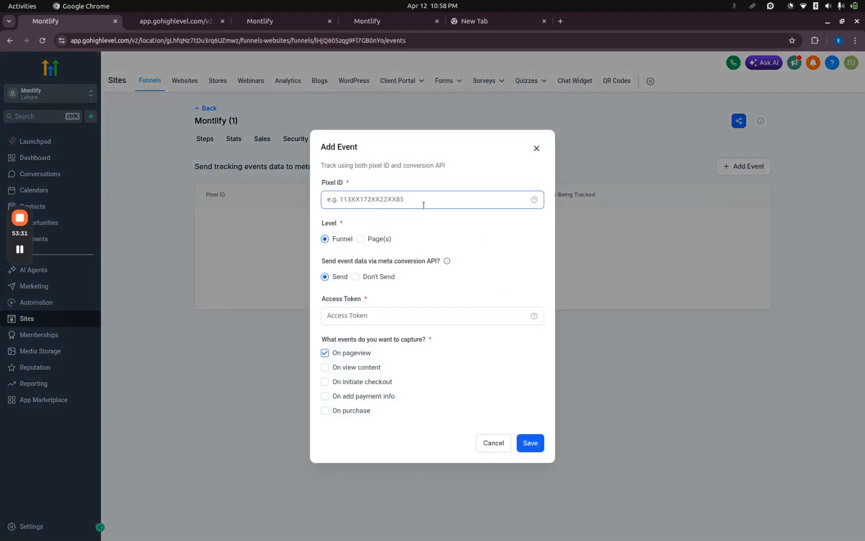
click(536, 149)
Review the Montlify (1) funnel's Settings page and return to the Funnels list.
click(366, 141)
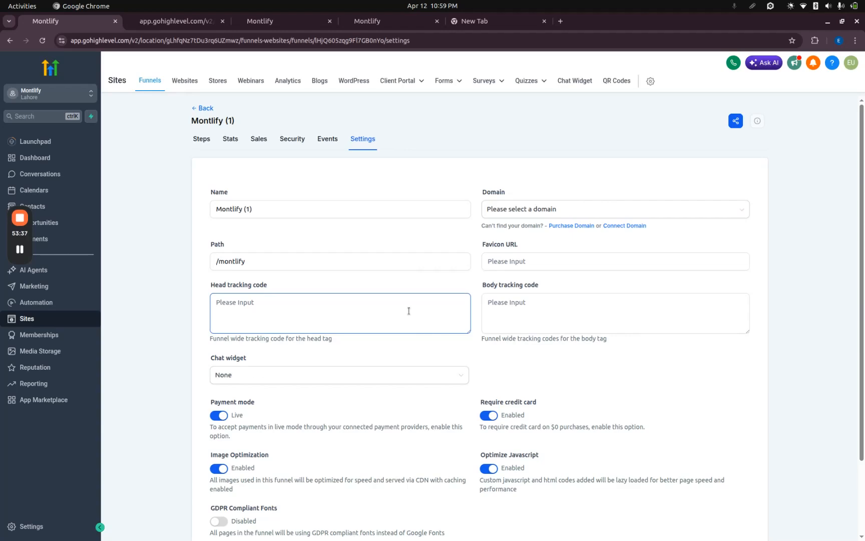
scroll(408, 311, down, 2)
scroll(438, 241, up, 2)
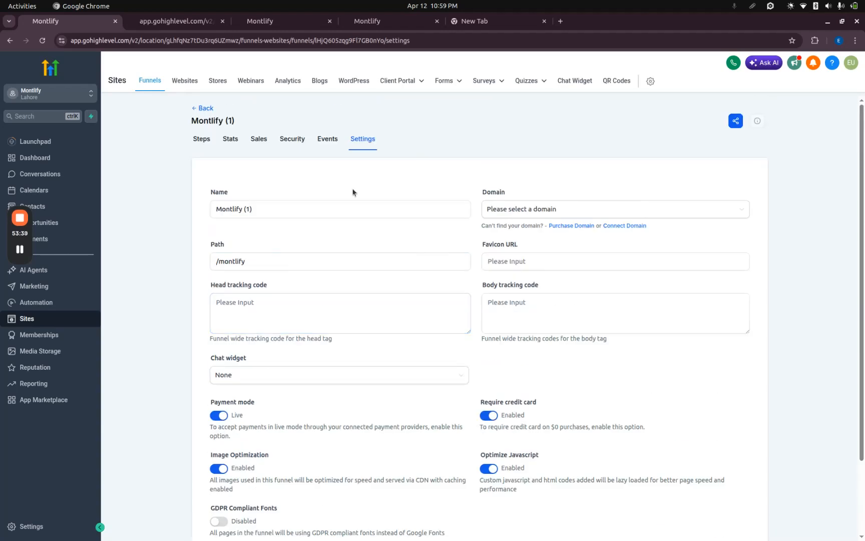
click(204, 108)
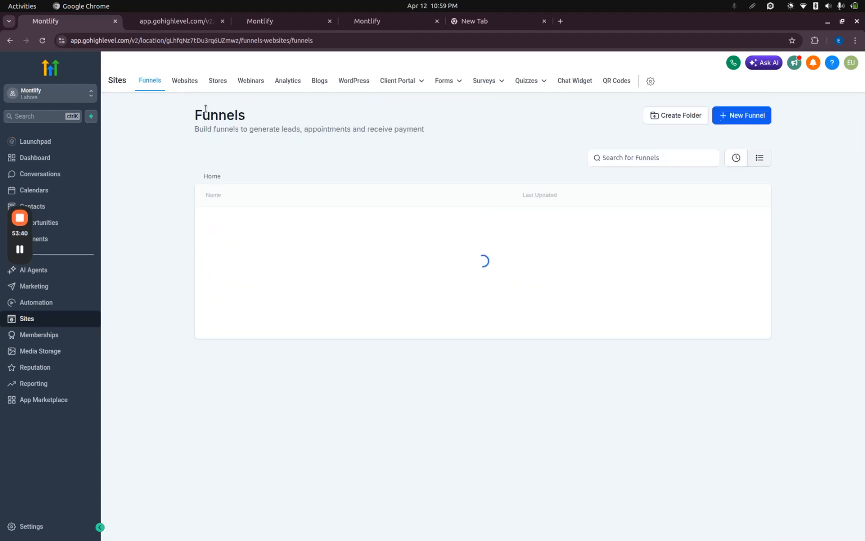
View the creation options for a new website and a new store in Sites, cancelling both dialogs.
click(178, 84)
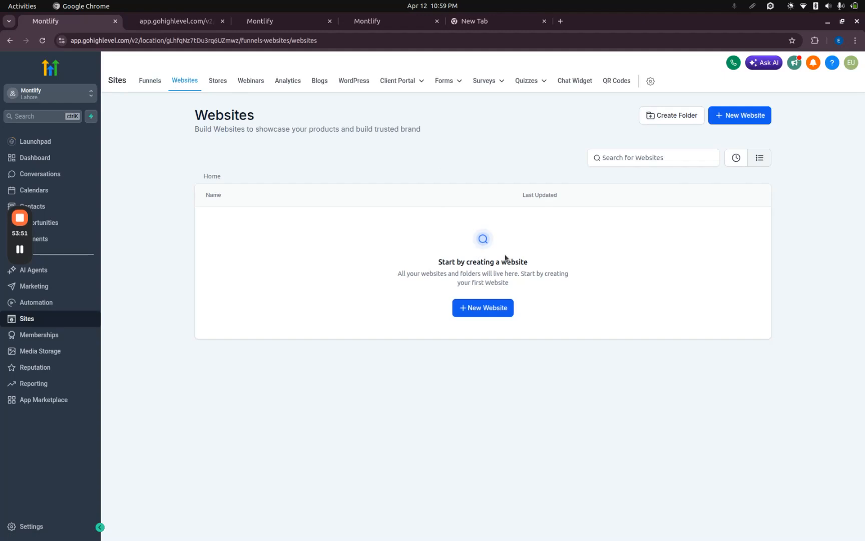
click(478, 306)
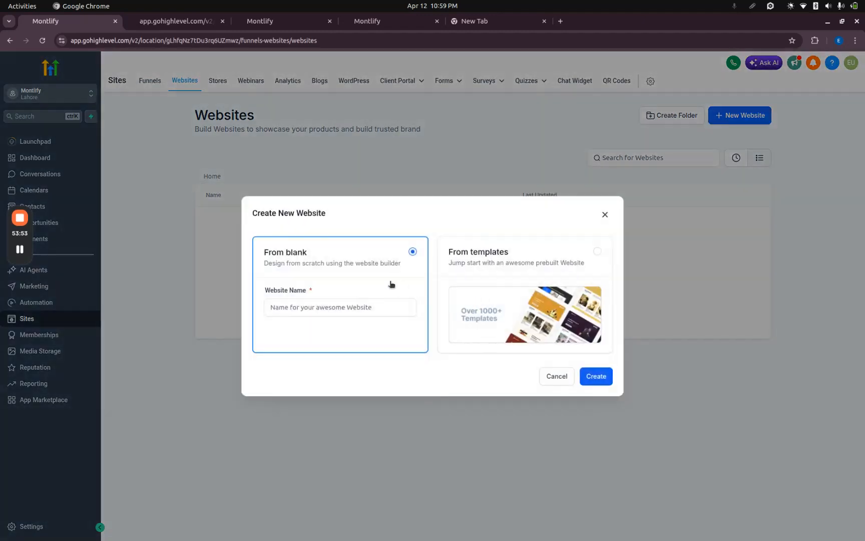
click(547, 376)
click(220, 81)
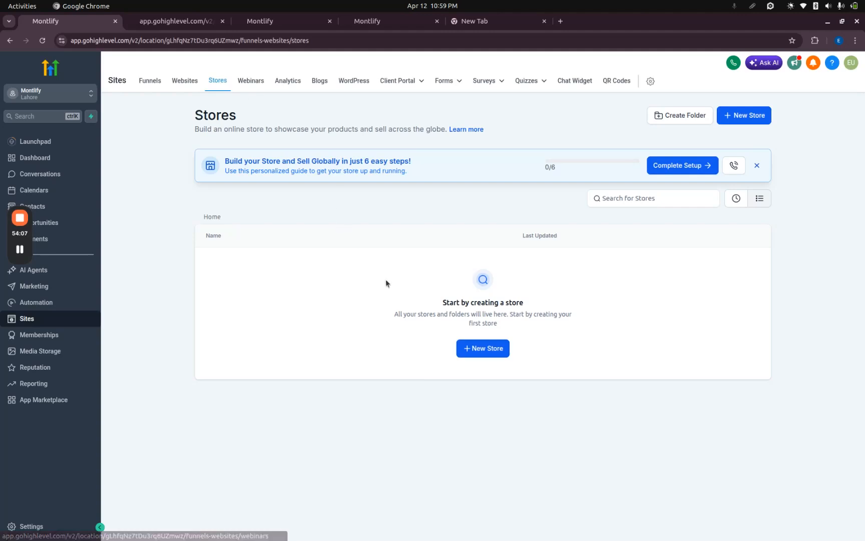
click(486, 350)
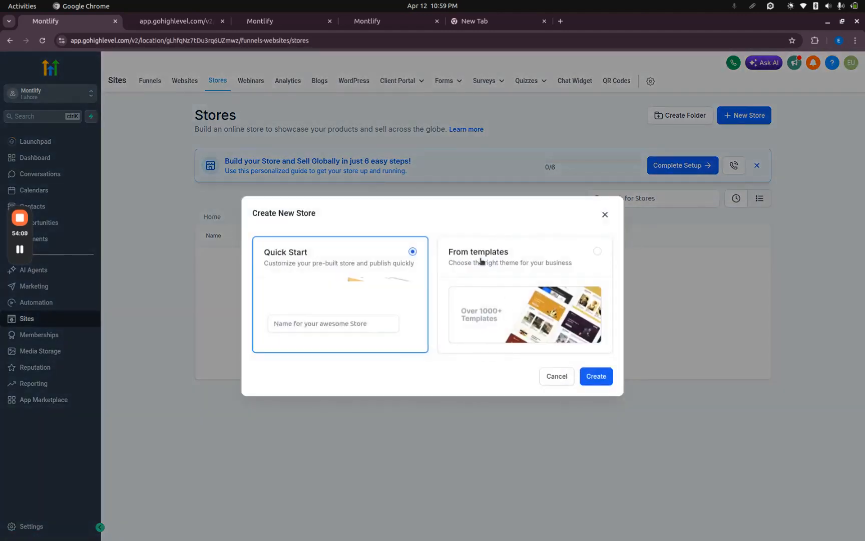
click(556, 384)
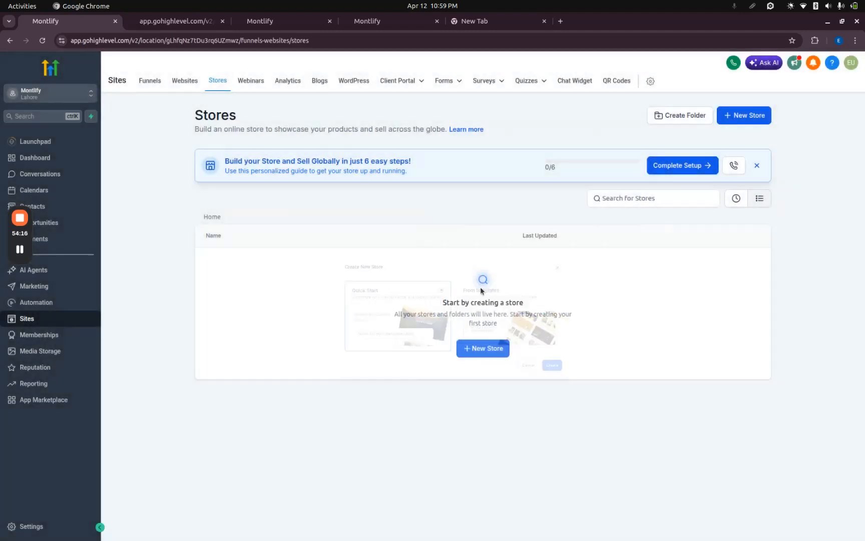
View the Webinars page and examine the whole Sites Analytics report, from page views and traffic breakdowns to video engagement.
click(244, 82)
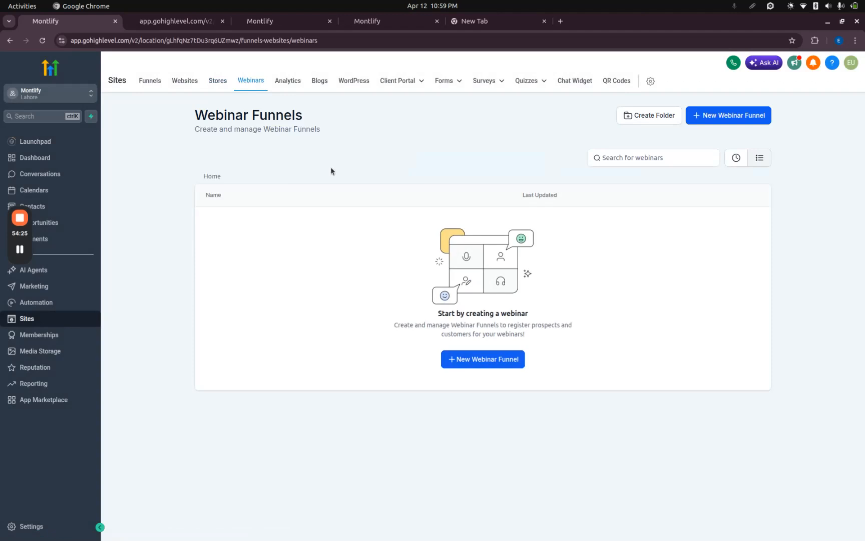
click(289, 82)
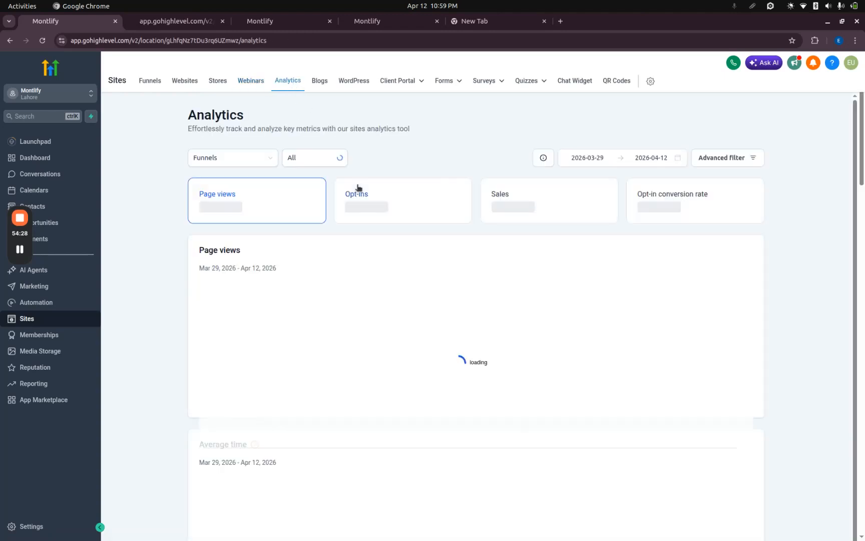
scroll(320, 340, down, 1)
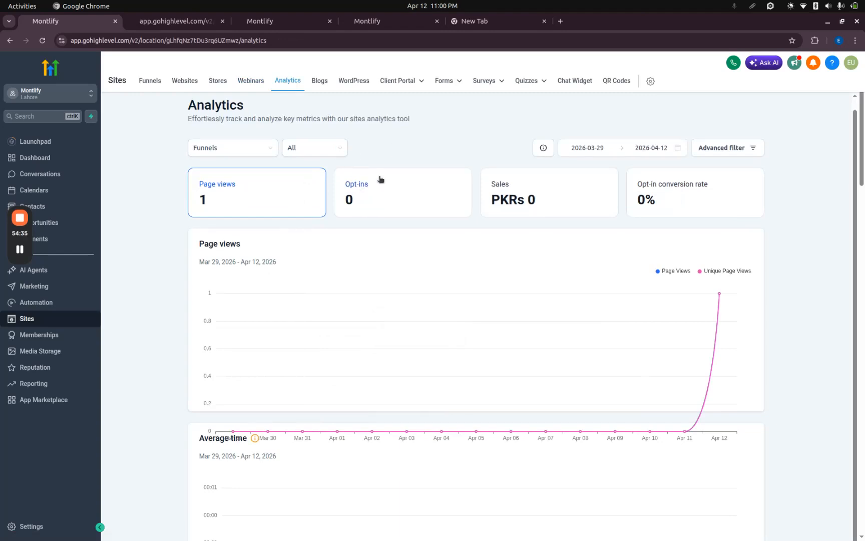
scroll(509, 321, down, 1)
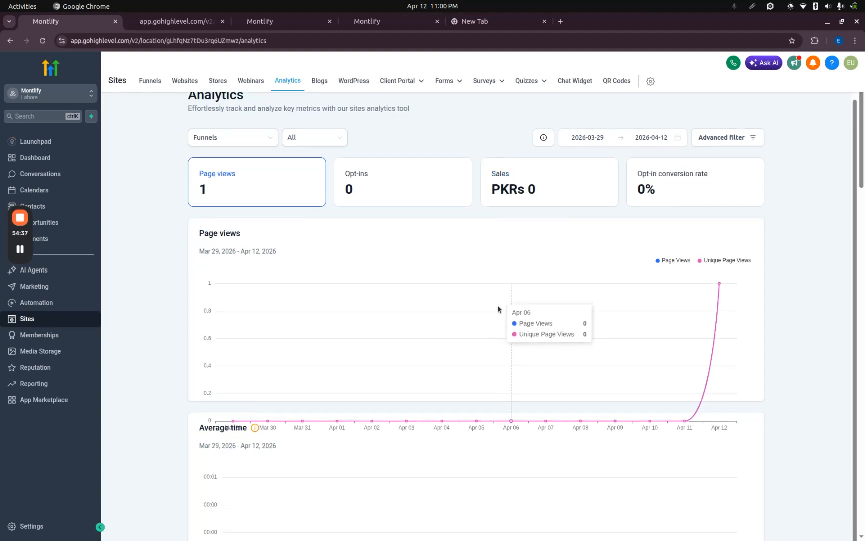
scroll(720, 283, down, 10)
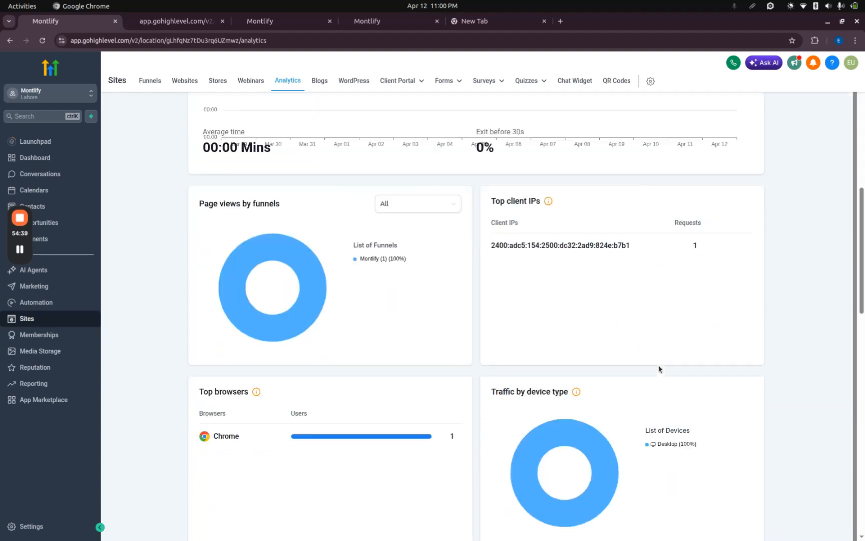
scroll(493, 279, down, 1)
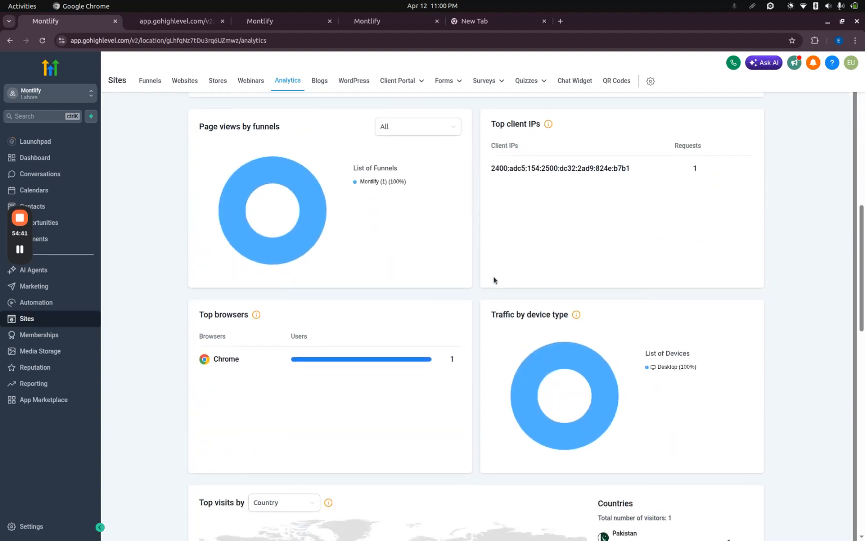
mouse_move(256, 313)
scroll(512, 329, down, 7)
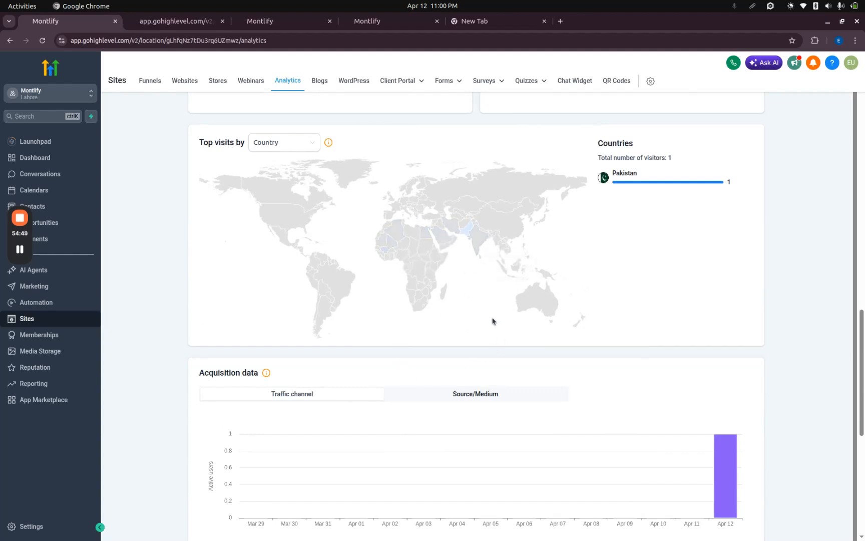
scroll(492, 321, down, 8)
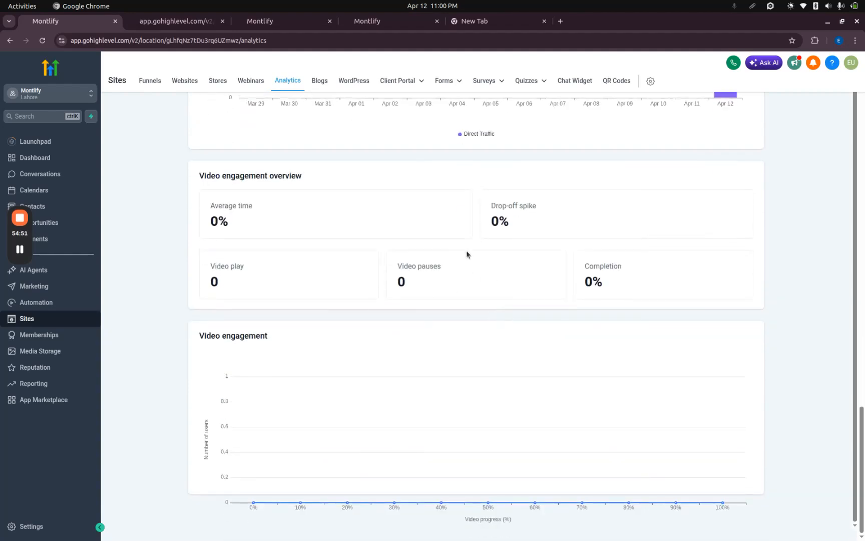
scroll(466, 253, up, 20)
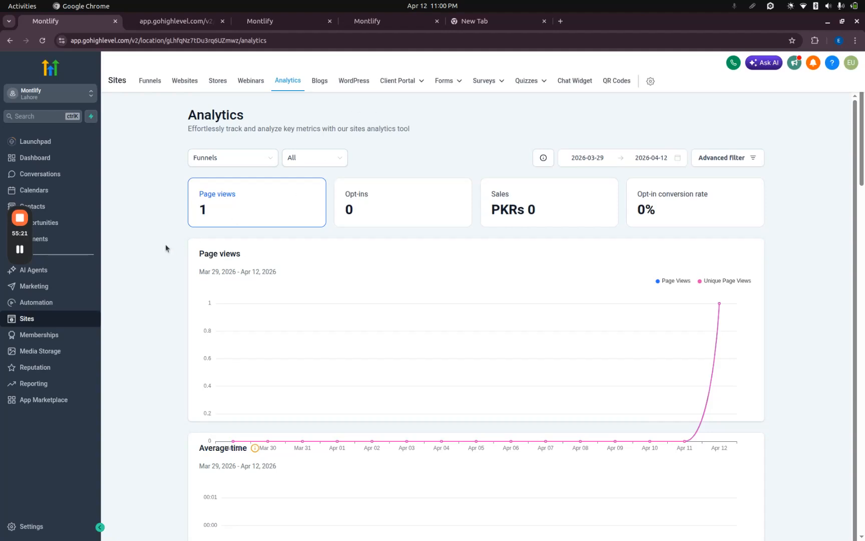
View the Blogs and WordPress pages in Sites and look through the Client Portal dashboard.
click(319, 82)
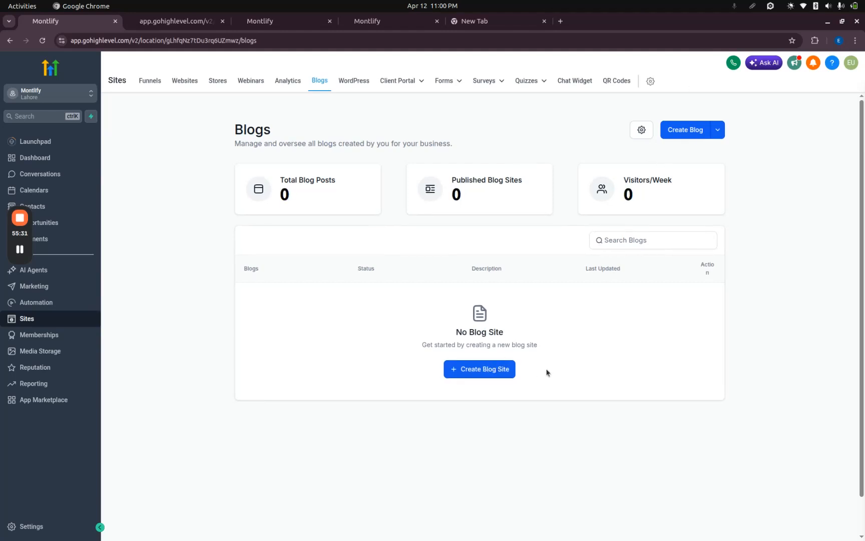
click(355, 81)
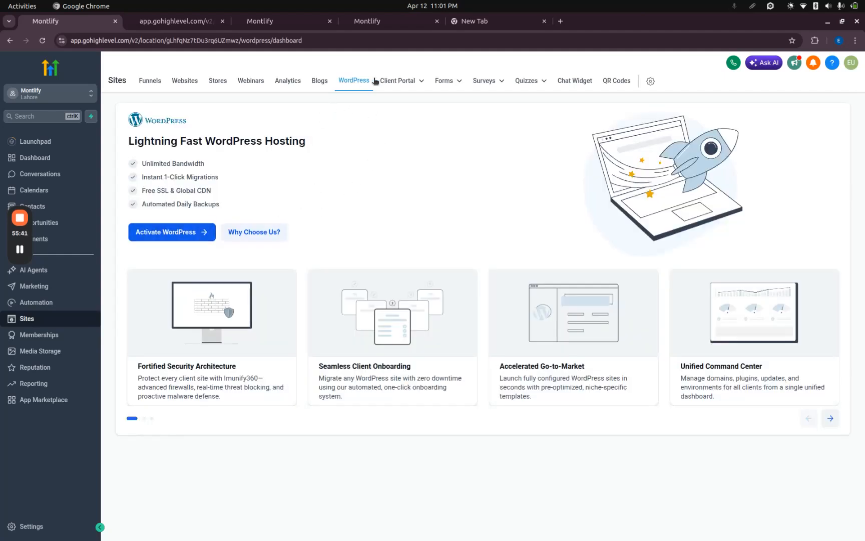
click(414, 82)
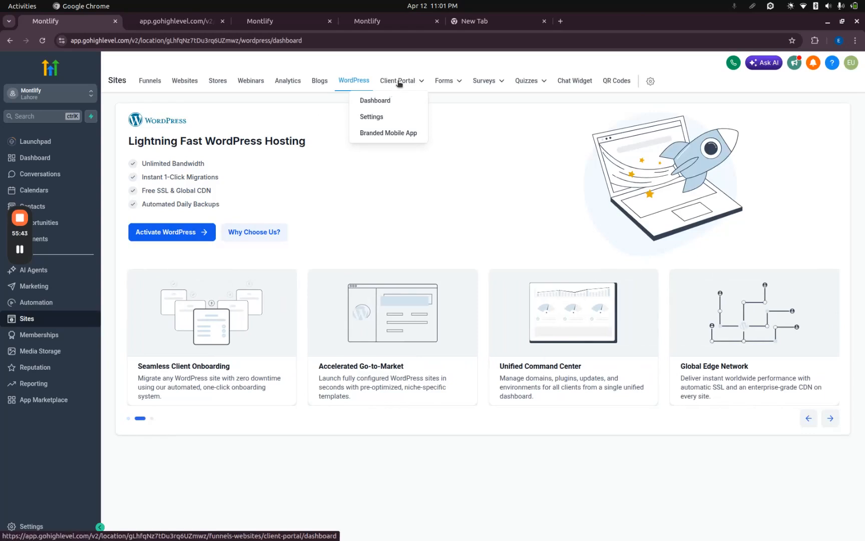
click(398, 83)
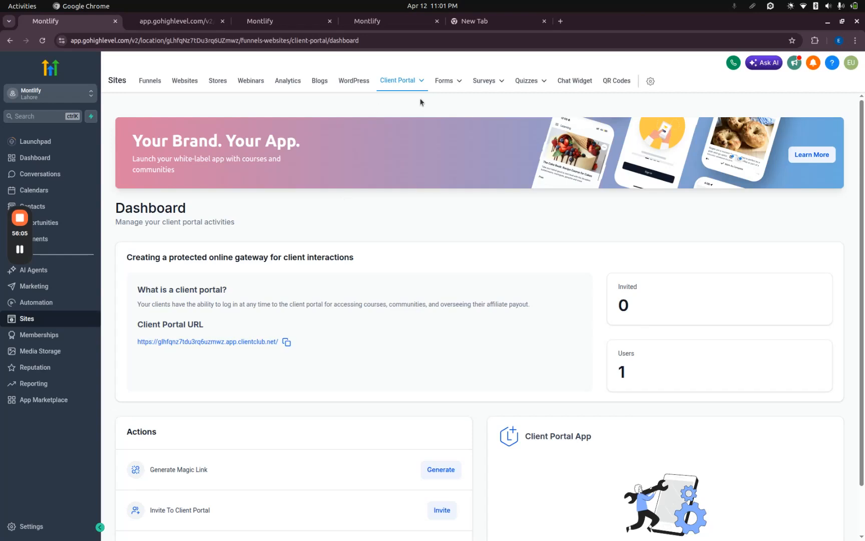
mouse_move(418, 92)
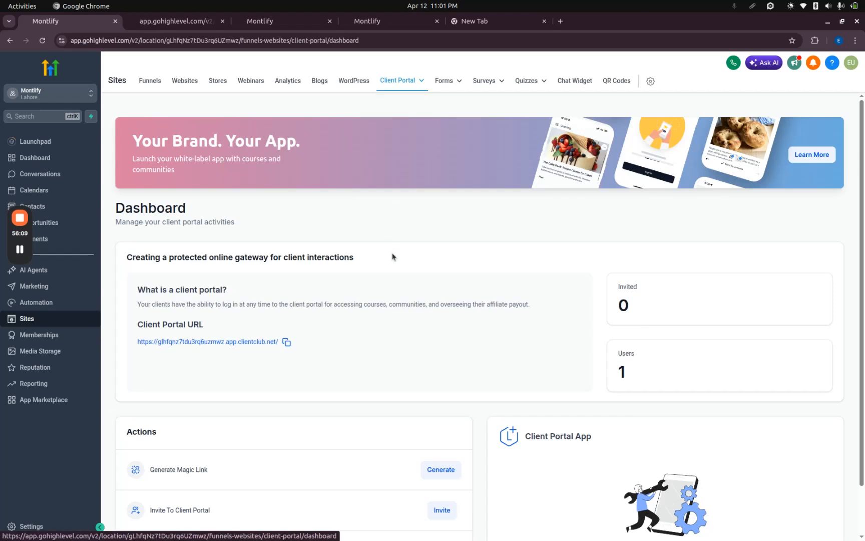
scroll(392, 253, down, 1)
scroll(392, 253, up, 1)
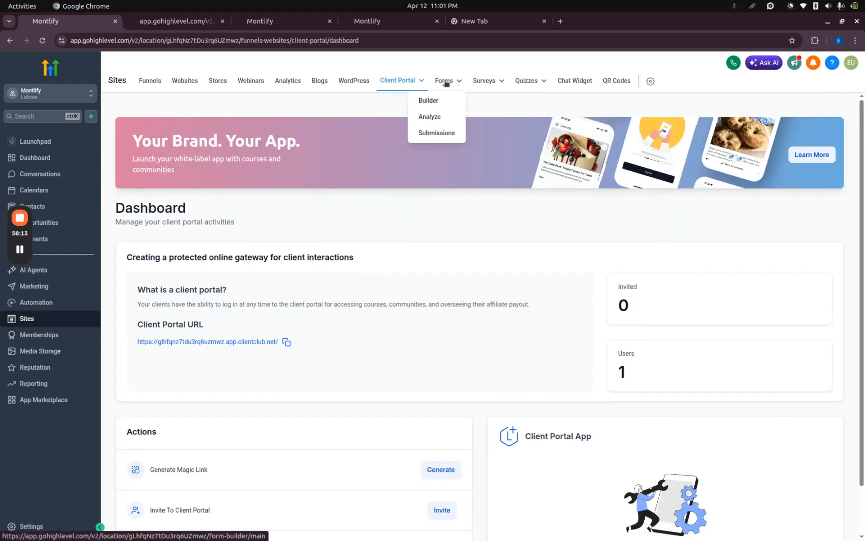
Look through the Forms builder page's features and templates, and create a new form.
click(445, 81)
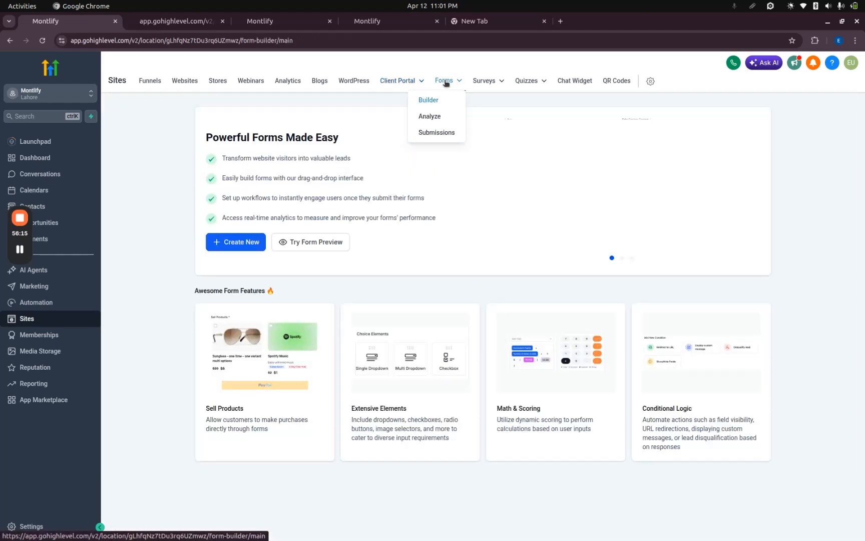
scroll(385, 213, down, 2)
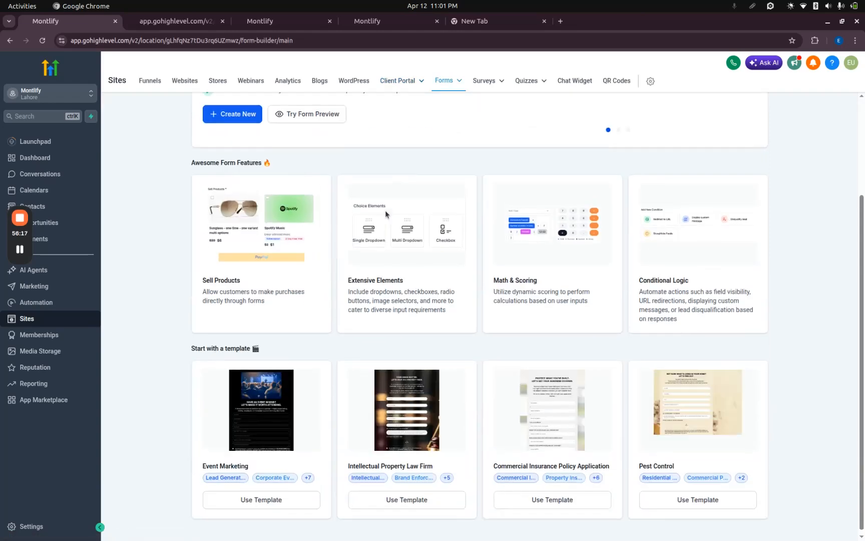
scroll(386, 213, up, 2)
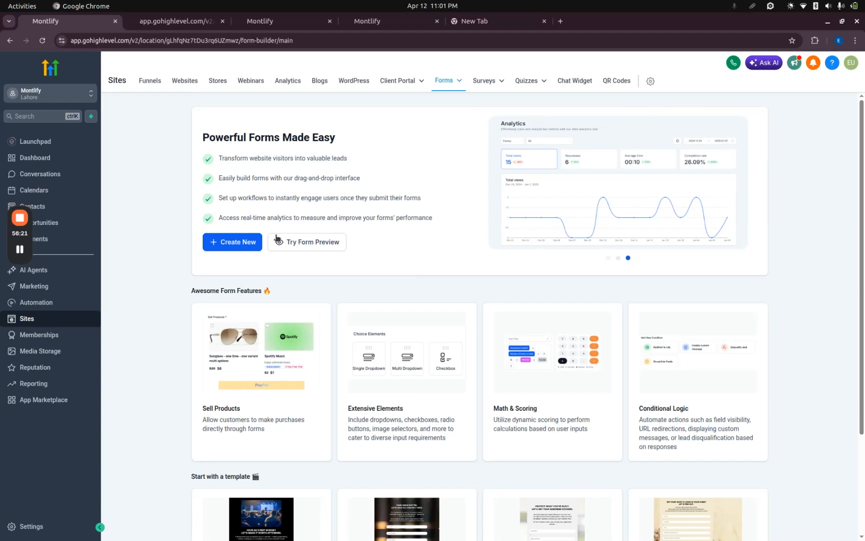
click(257, 242)
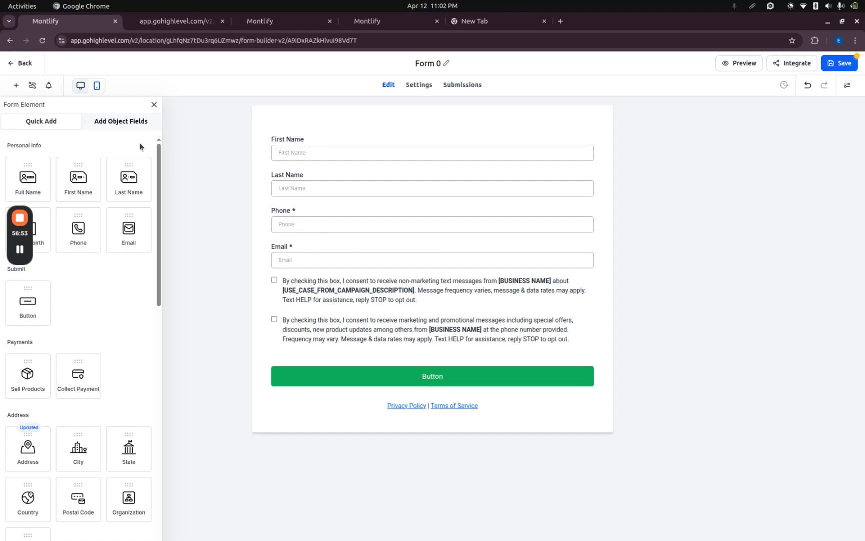
Browse the quick-add form elements and insert a Collect Payment element below the Email field.
scroll(106, 342, down, 10)
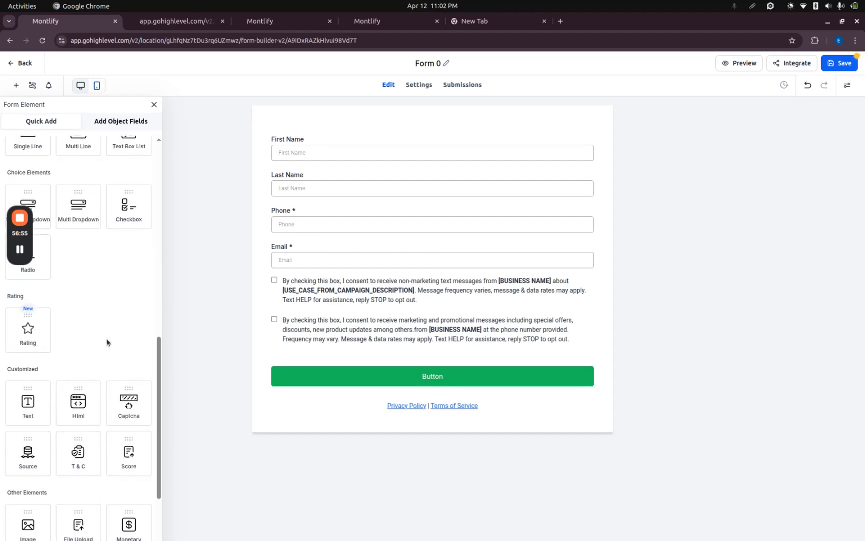
scroll(107, 343, up, 10)
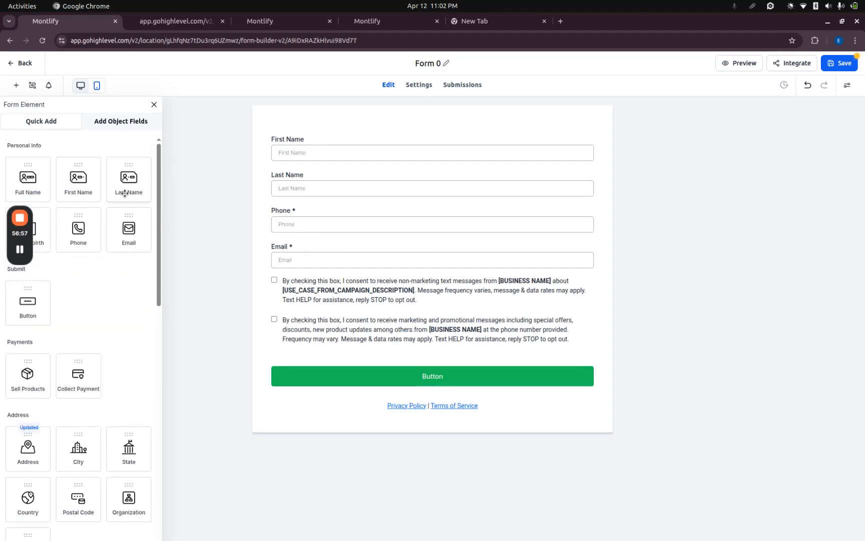
drag(30, 311, 67, 309)
drag(77, 376, 290, 301)
click(621, 299)
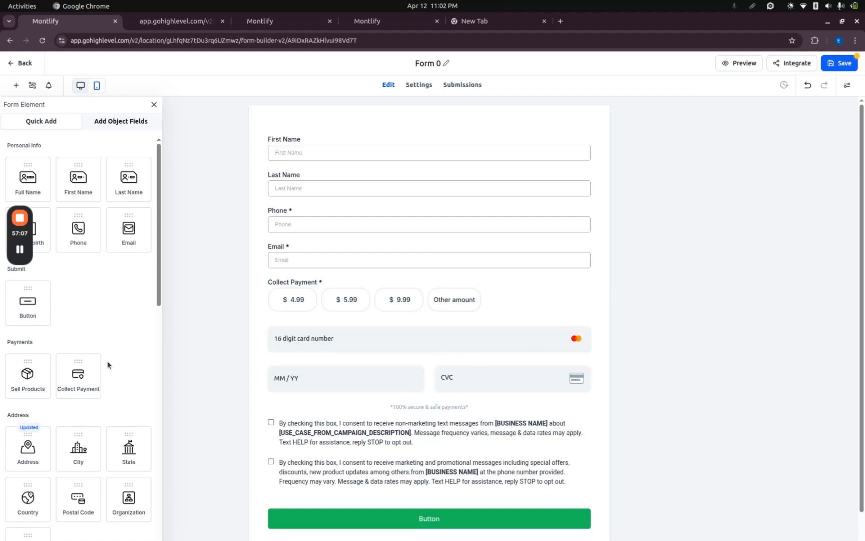
Insert a State field below Email, look over the remaining elements, and leave the form builder discarding the unsaved work.
scroll(108, 360, down, 3)
drag(122, 290, 352, 304)
click(250, 329)
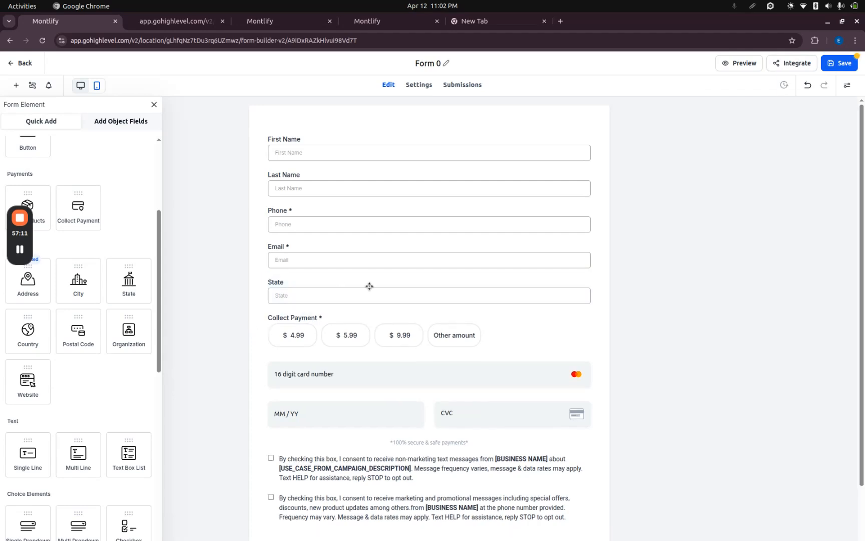
scroll(74, 309, down, 8)
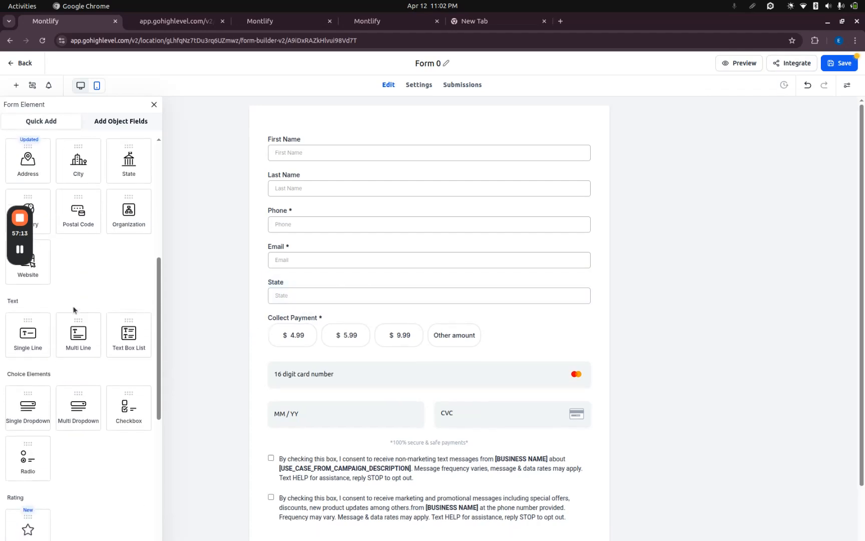
scroll(73, 310, up, 10)
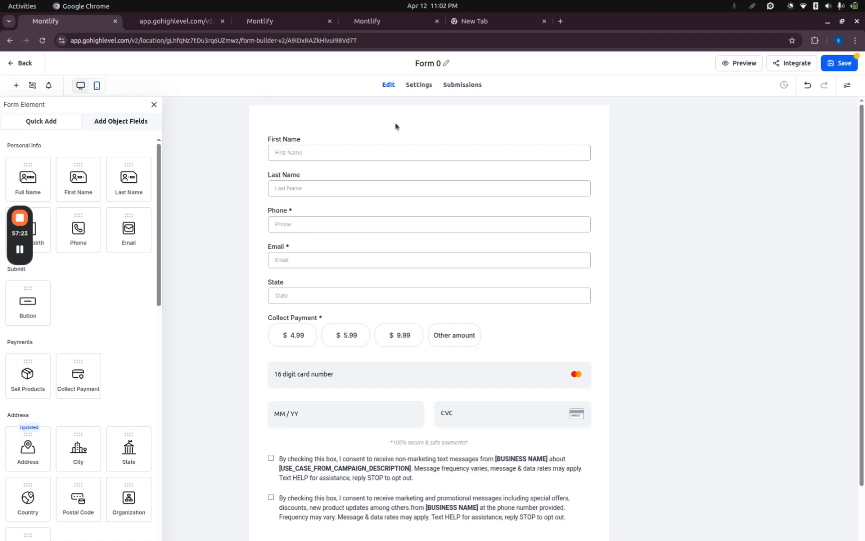
click(29, 68)
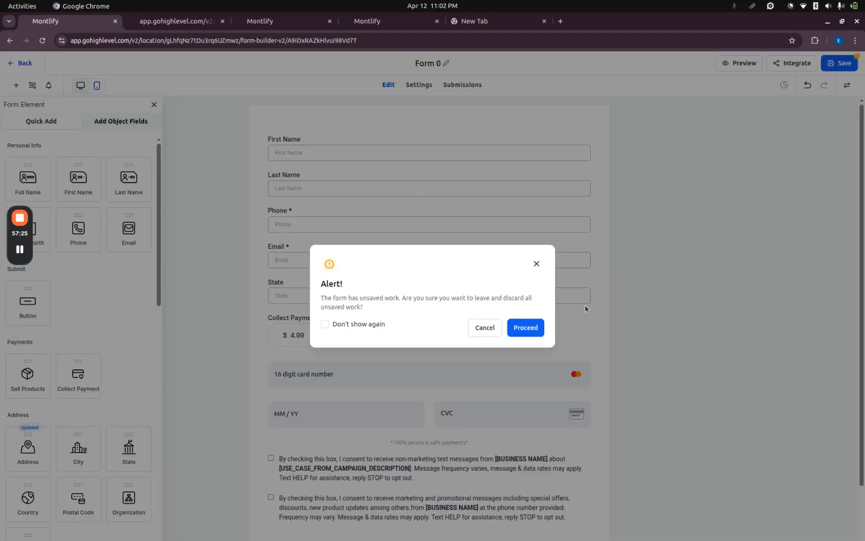
click(539, 327)
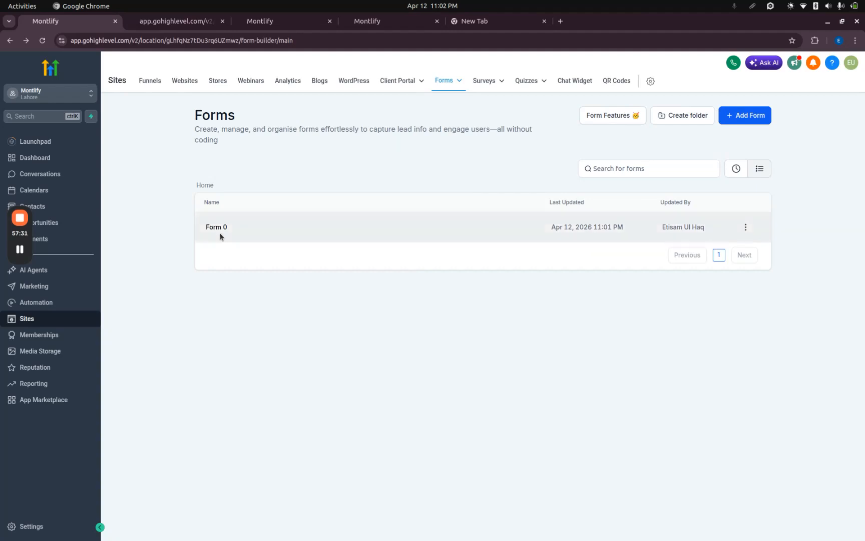
View the form Submissions page and look through the Forms analytics report.
mouse_move(465, 83)
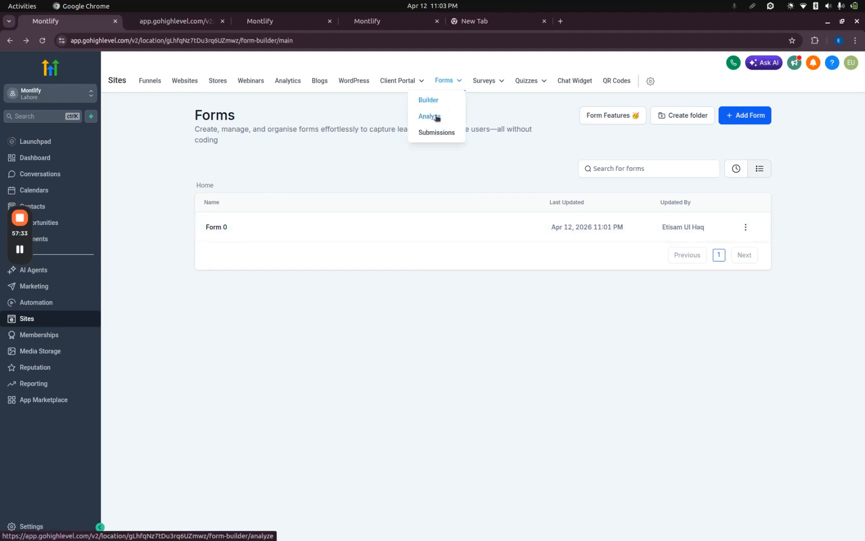
click(438, 133)
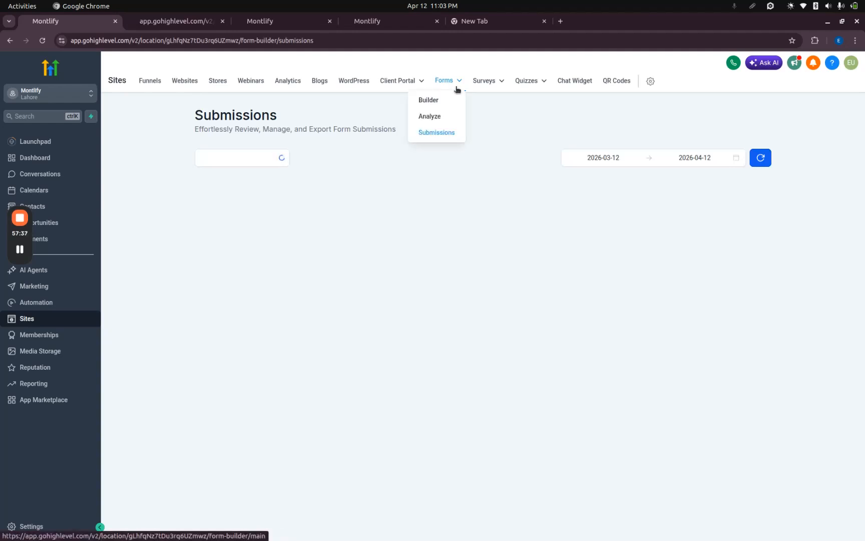
mouse_move(457, 80)
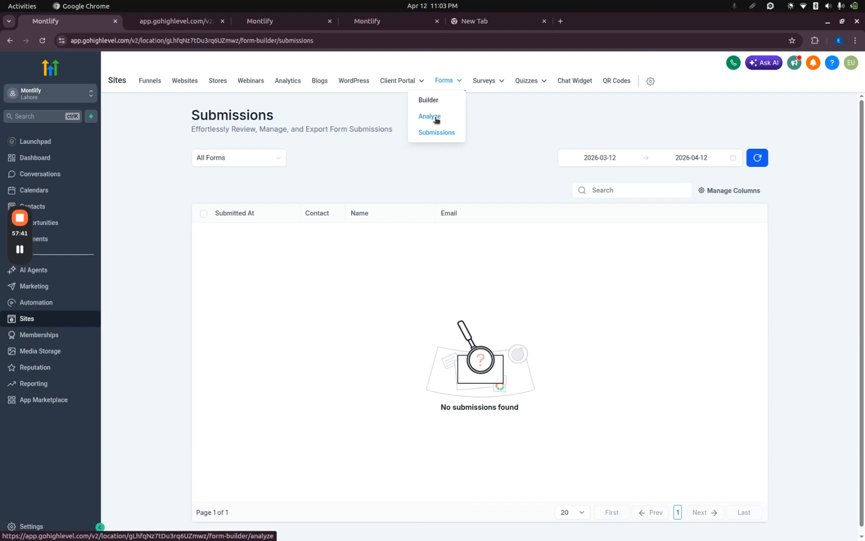
click(436, 119)
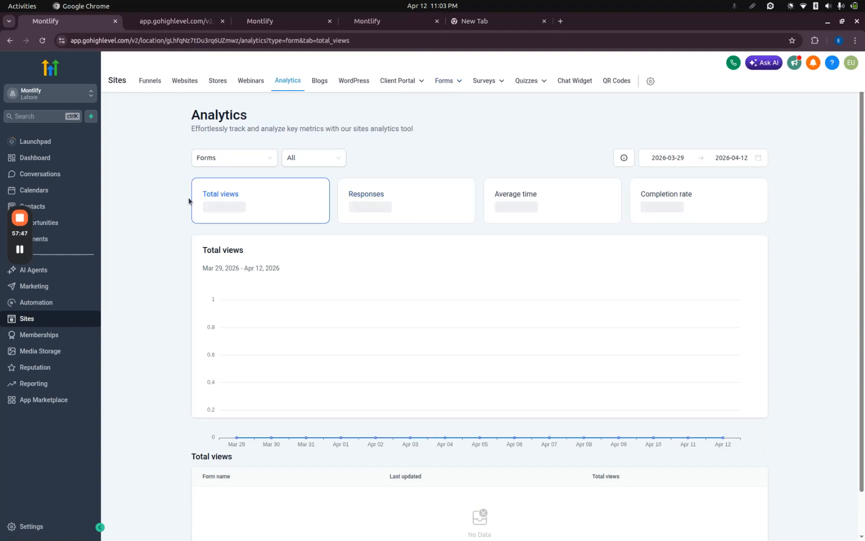
scroll(140, 246, down, 1)
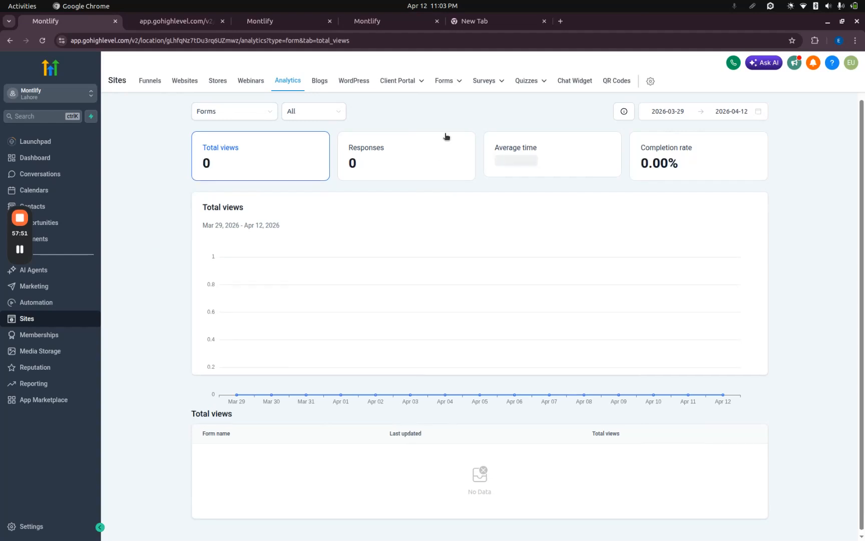
scroll(443, 112, up, 1)
Create a new quiz in the Quizzes builder, look through its quiz elements, and return to the Quizzes list.
mouse_move(454, 79)
mouse_move(481, 84)
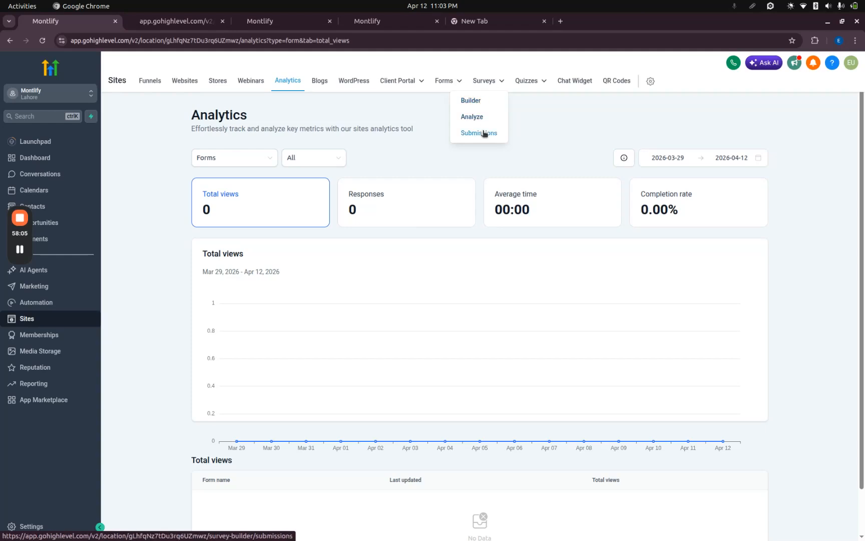
mouse_move(539, 85)
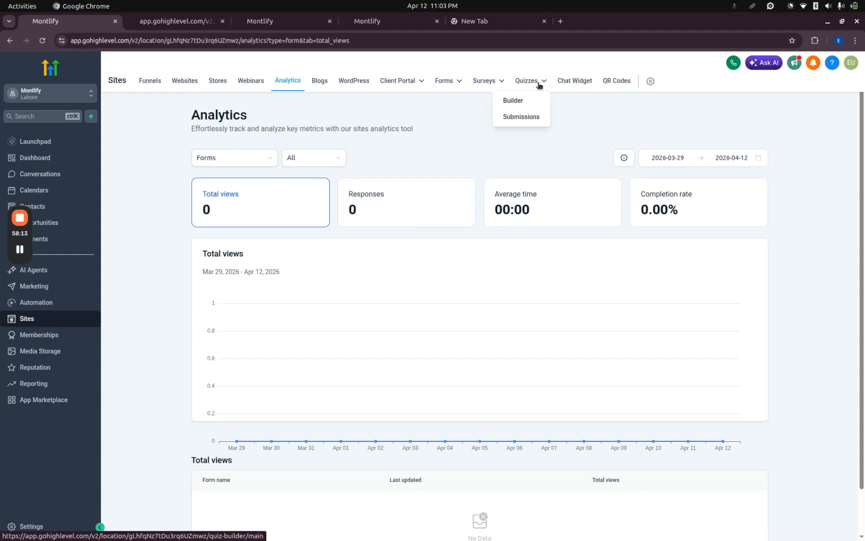
click(517, 101)
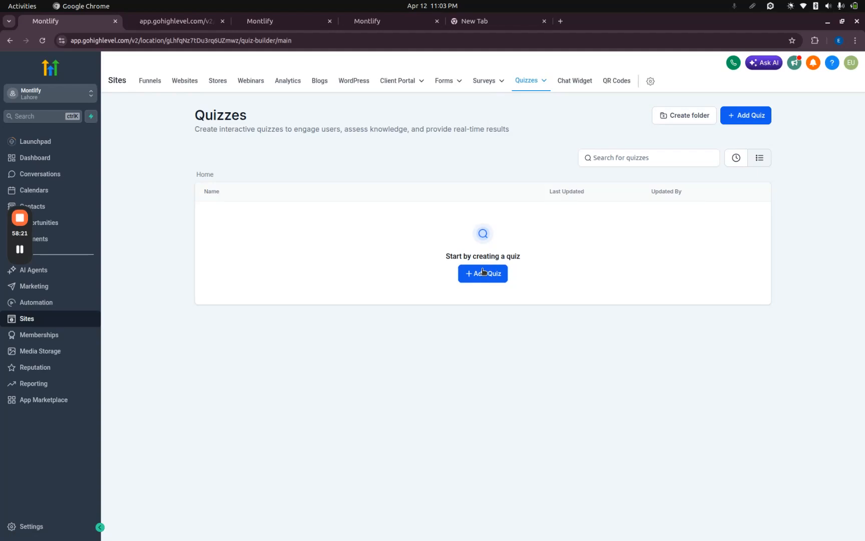
click(483, 273)
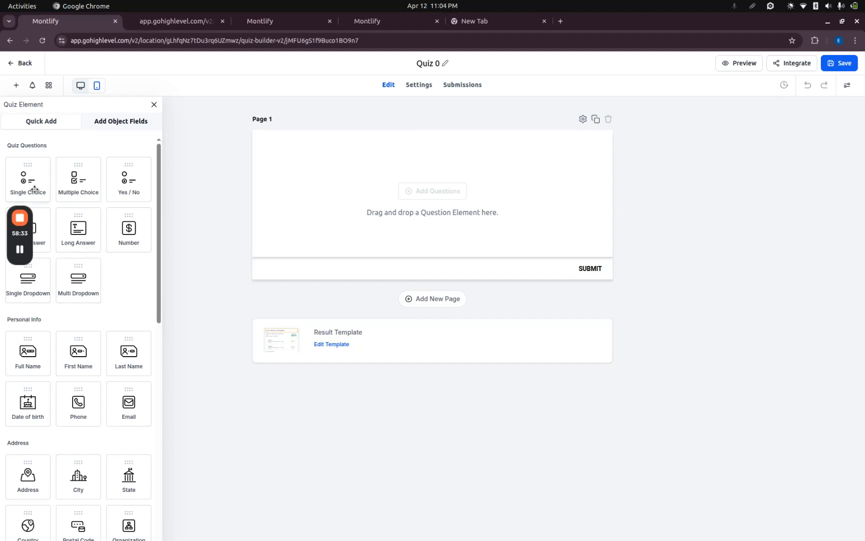
scroll(107, 288, down, 8)
scroll(106, 286, up, 8)
click(21, 63)
View the available chat types for a new chat widget in Sites, closing the selection without choosing one.
mouse_move(545, 90)
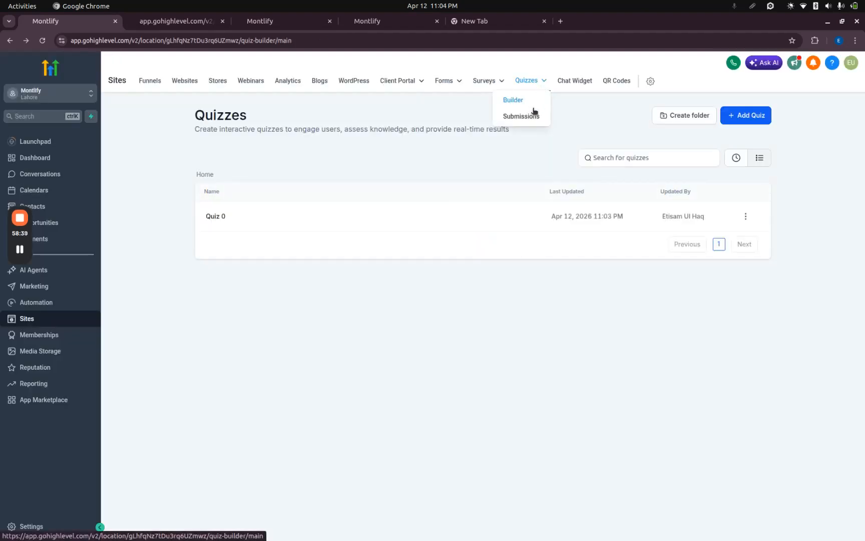
click(573, 83)
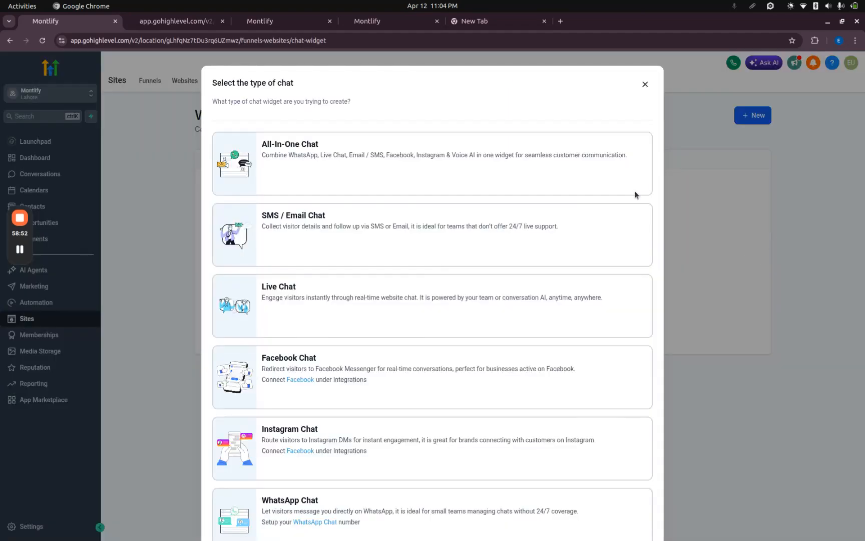
click(644, 84)
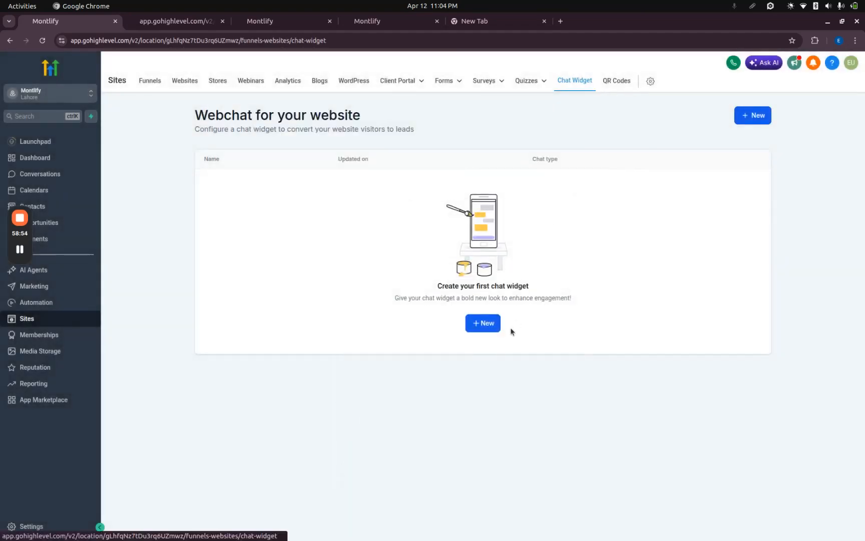
click(490, 324)
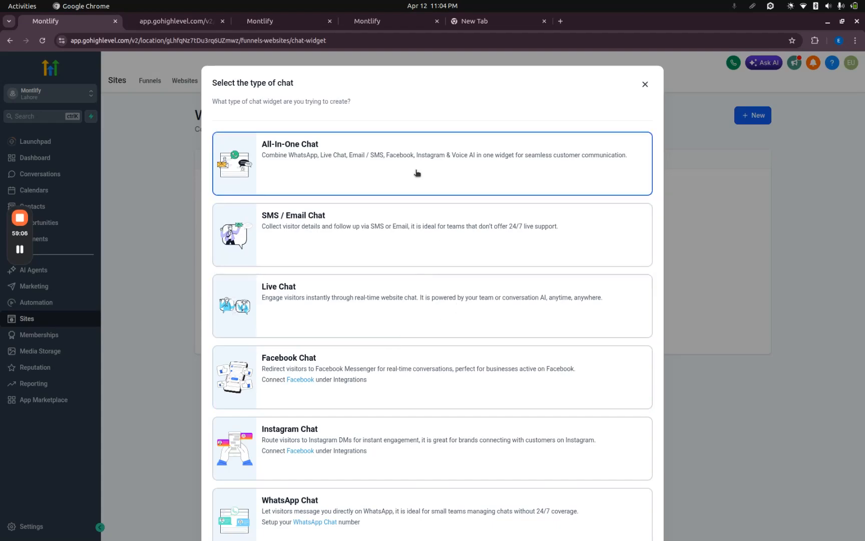
click(642, 84)
View the QR code creation options, preview the Website type, and close the dialog without creating a code.
click(620, 83)
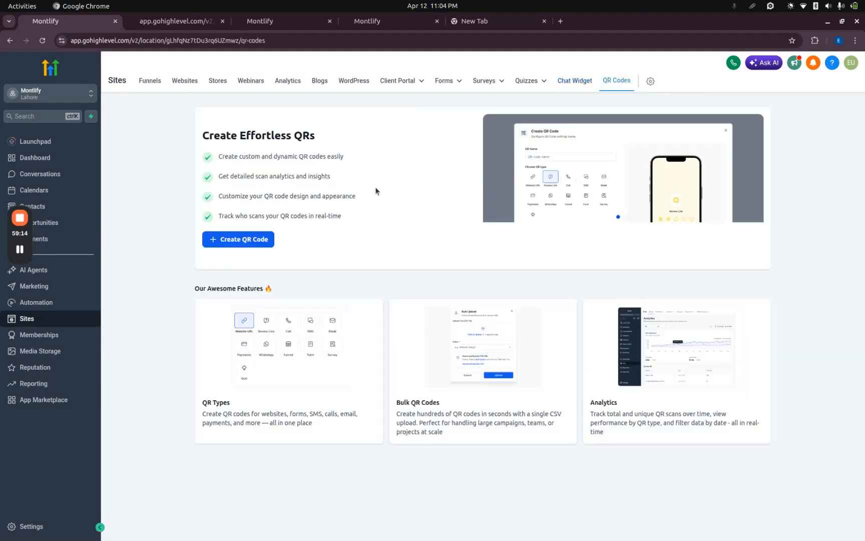
click(248, 237)
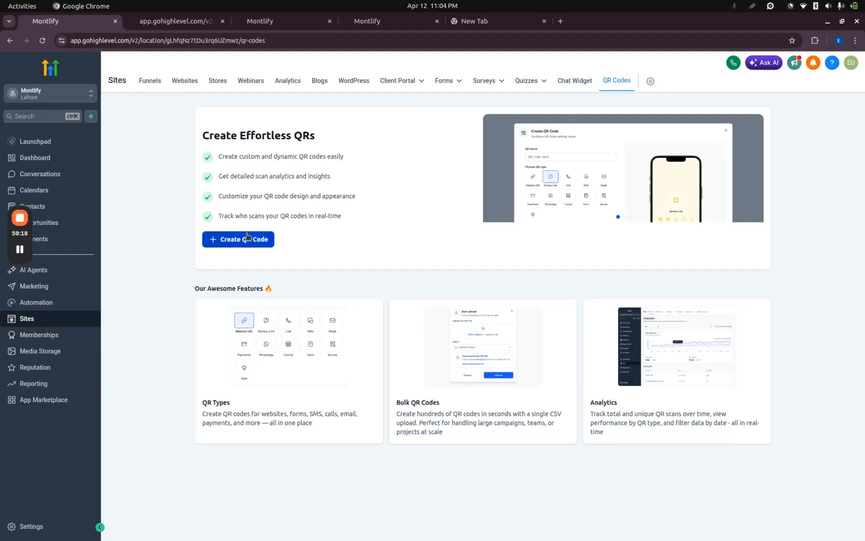
click(247, 237)
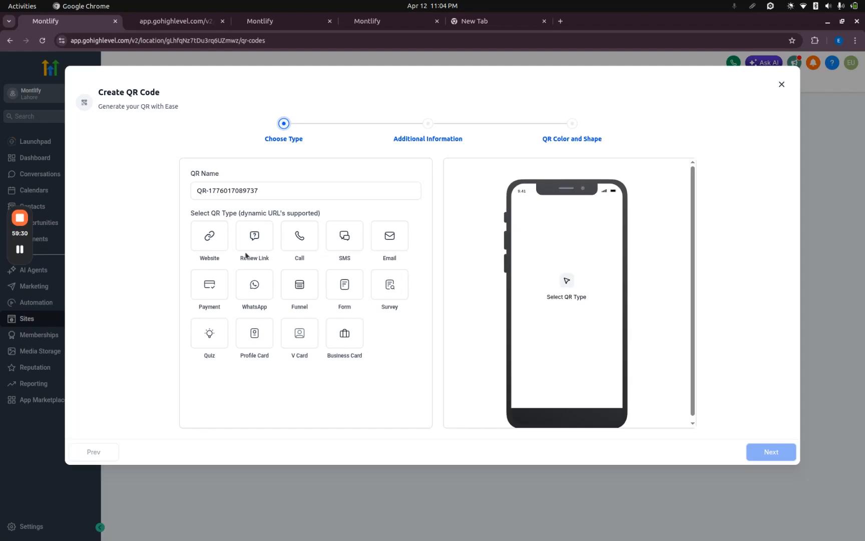
click(213, 239)
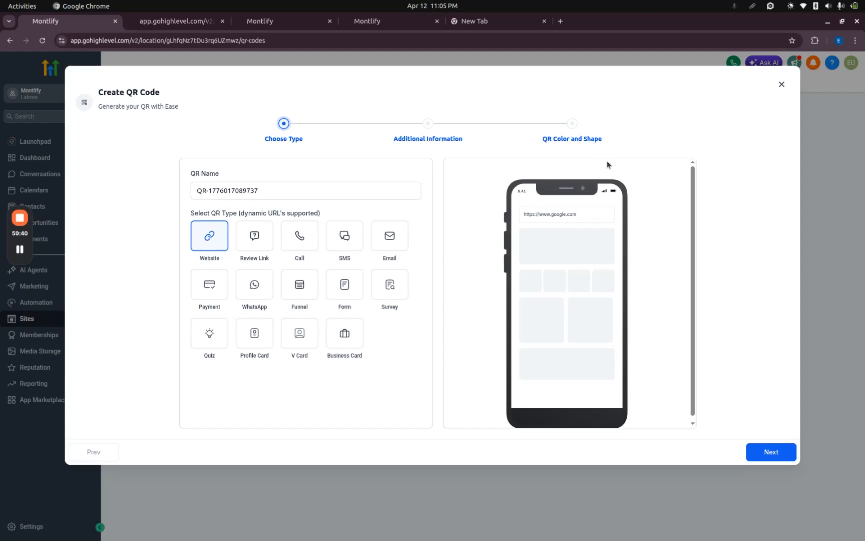
click(781, 84)
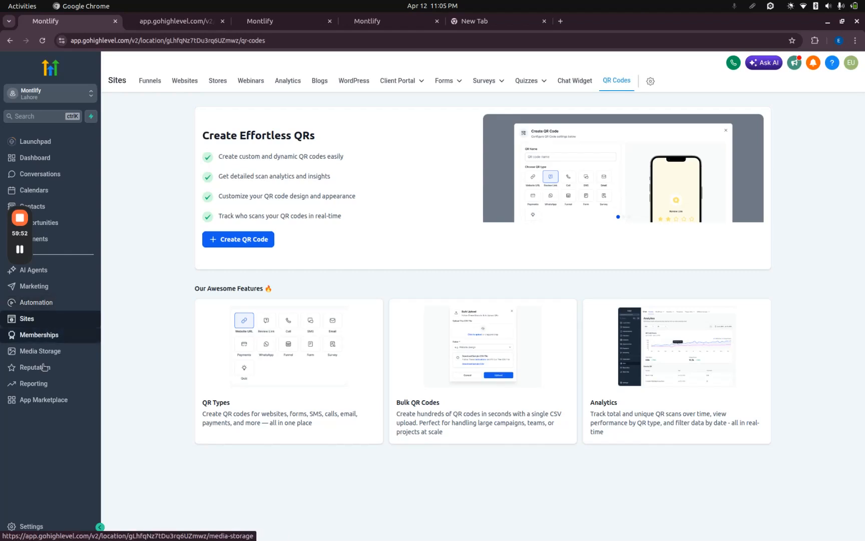
Open the App Marketplace to view all apps.
click(34, 401)
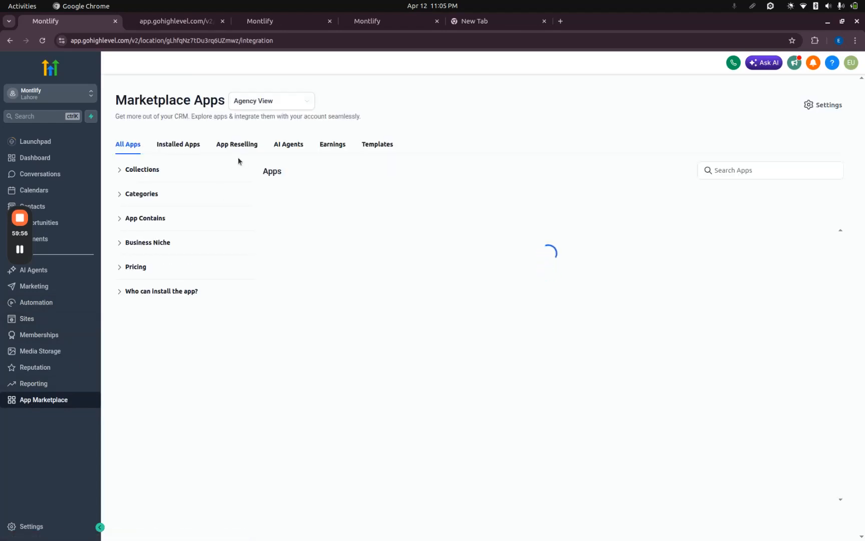
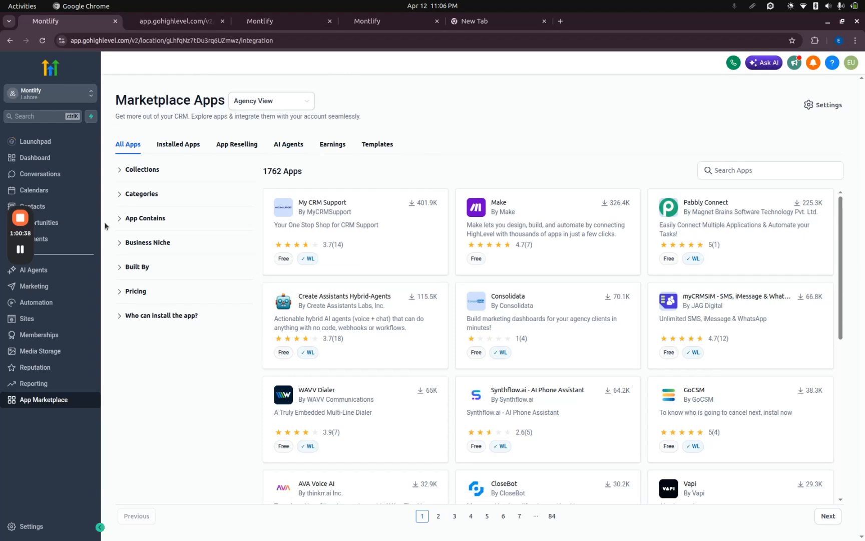
View the Memberships area and Media Storage, opening the media upload file picker and cancelling it without choosing a file.
click(35, 332)
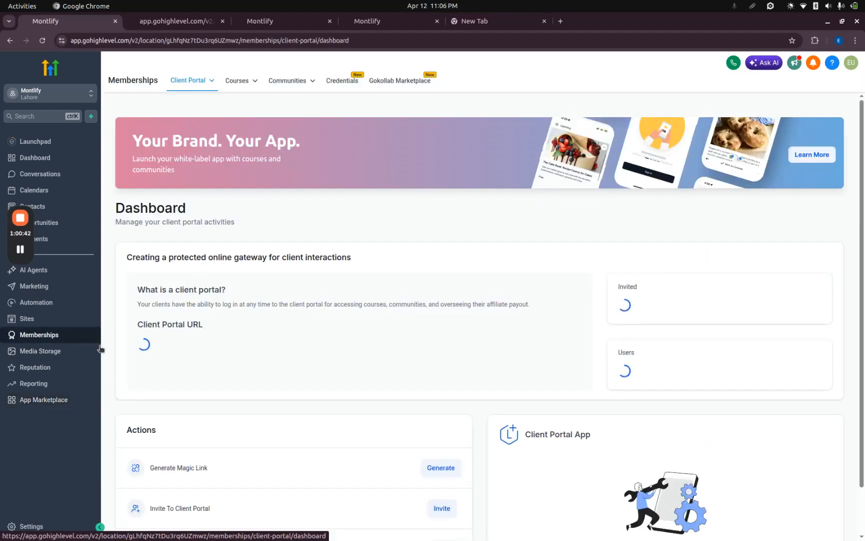
click(85, 350)
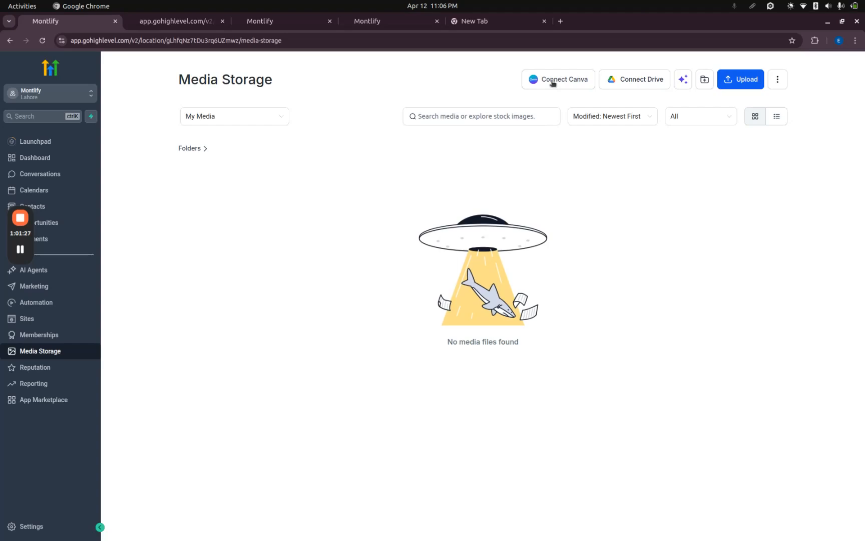
click(742, 84)
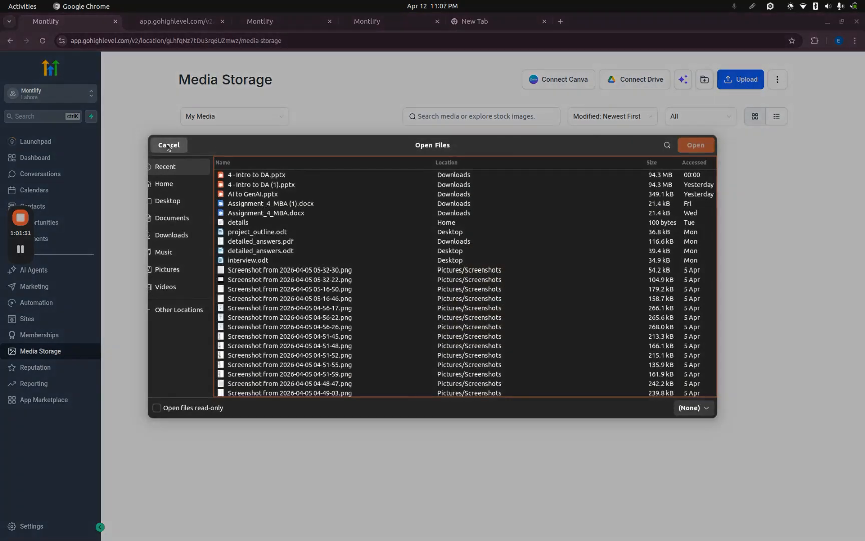
click(168, 146)
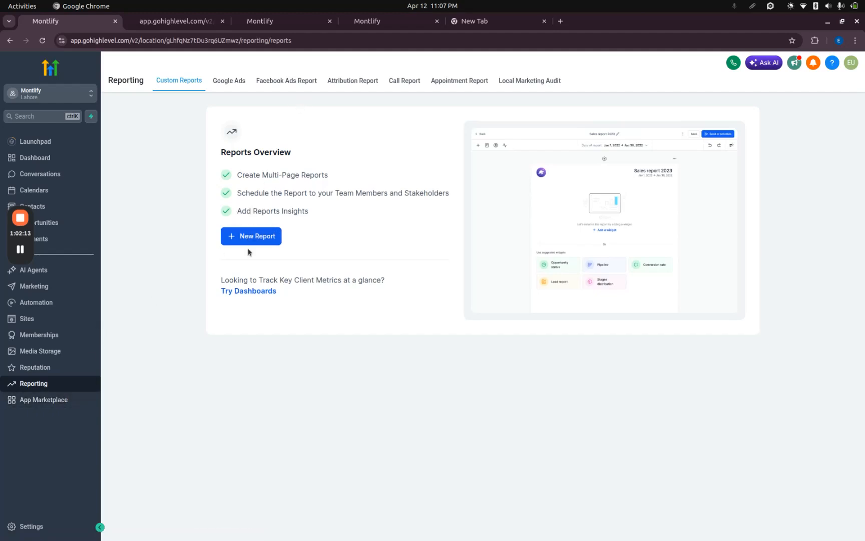
Create a blank custom report in Reporting, look through its pages, and return to the Reports Overview.
click(261, 234)
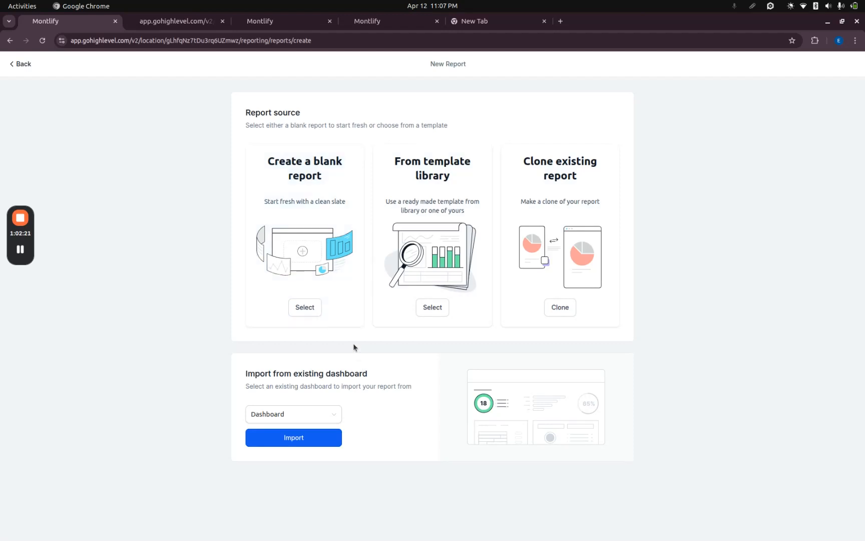
click(320, 309)
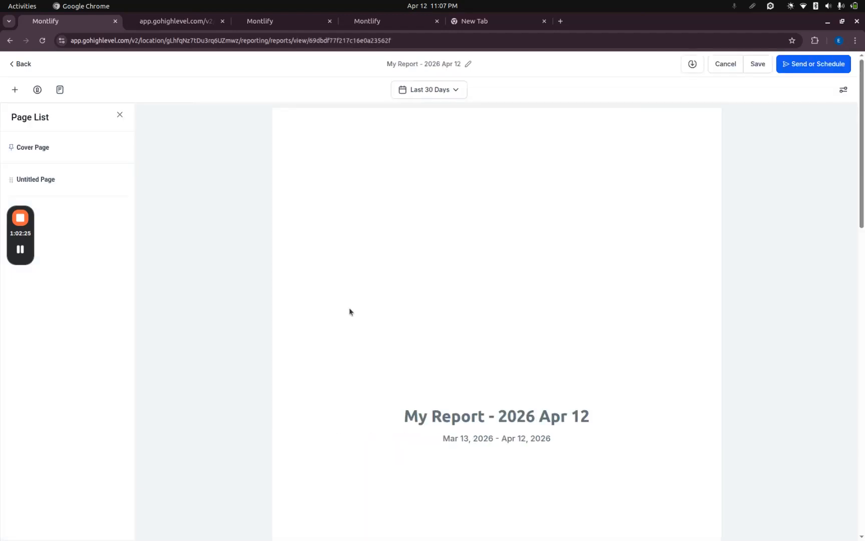
scroll(349, 308, down, 4)
scroll(386, 357, up, 4)
click(22, 63)
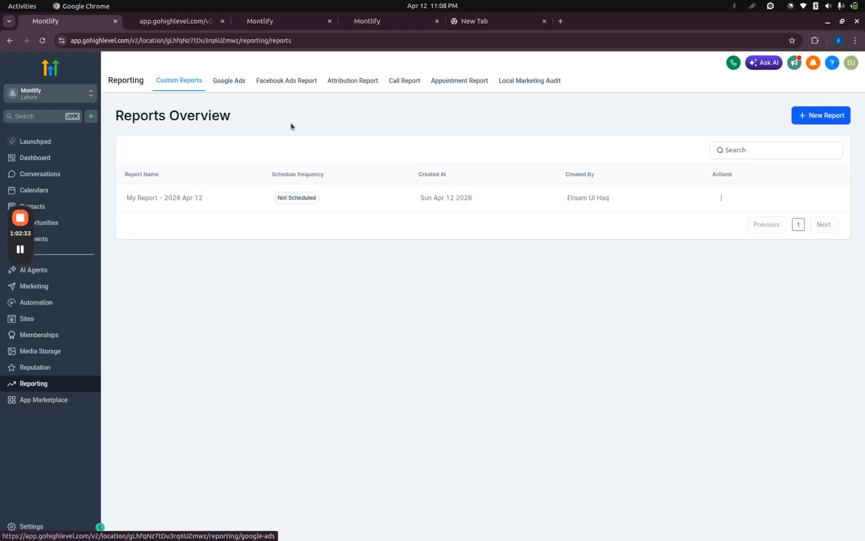
View the Google Ads, Facebook Ads, Attribution and Call reports in Reporting.
click(230, 82)
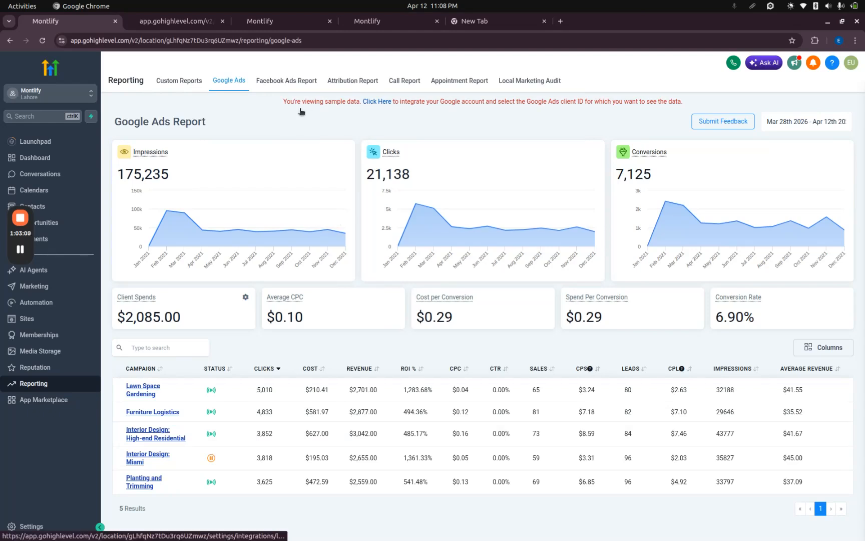
click(296, 83)
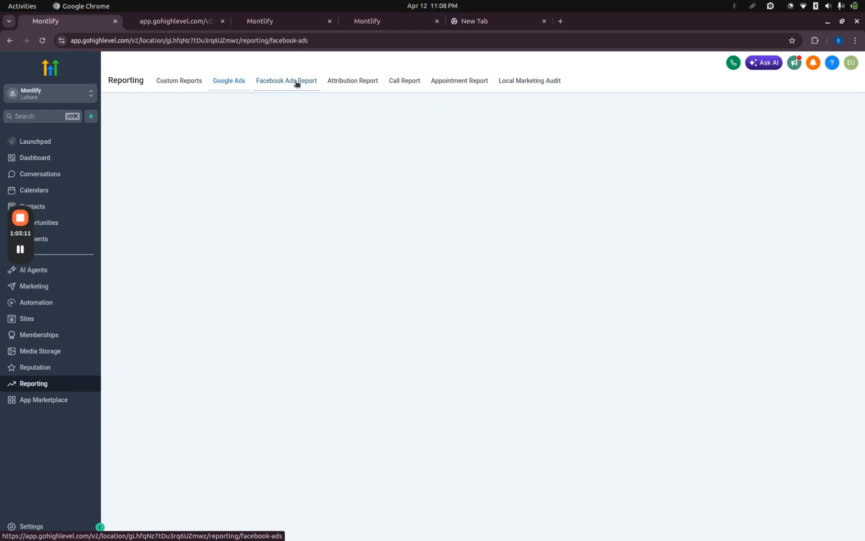
click(370, 81)
click(410, 84)
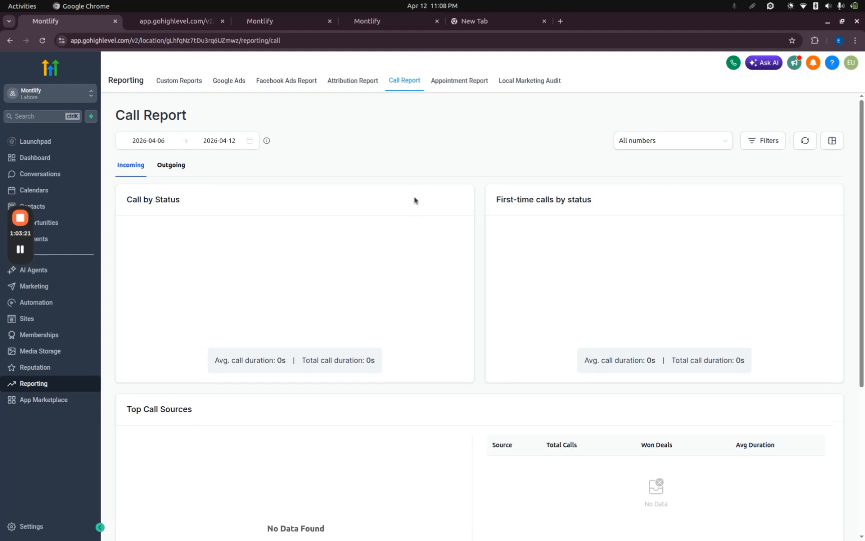
scroll(375, 305, down, 5)
scroll(375, 304, up, 5)
Look through the Appointment Report and open the Local Marketing Audit in Reporting.
click(463, 81)
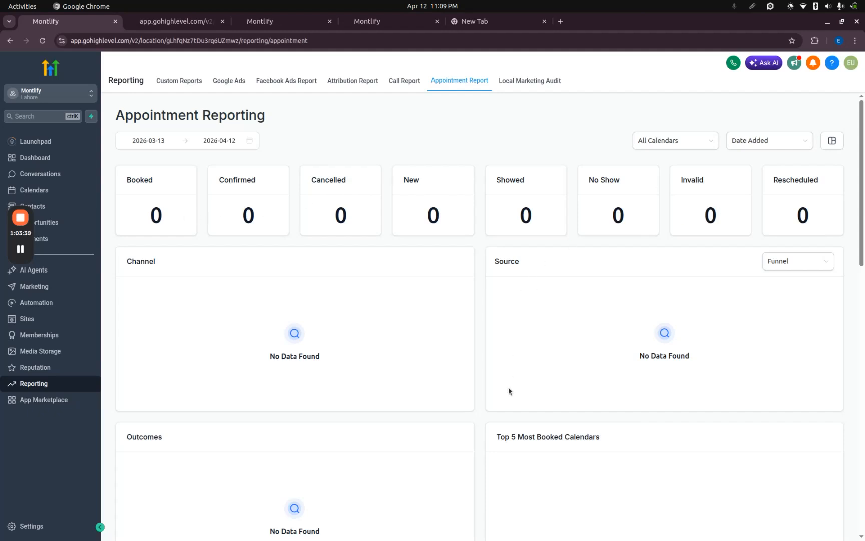
scroll(508, 386, down, 10)
scroll(508, 386, up, 10)
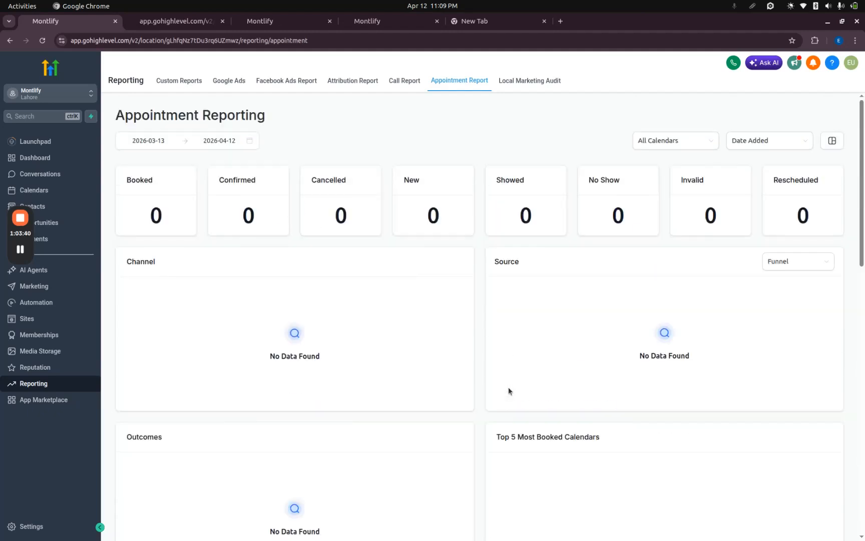
click(506, 83)
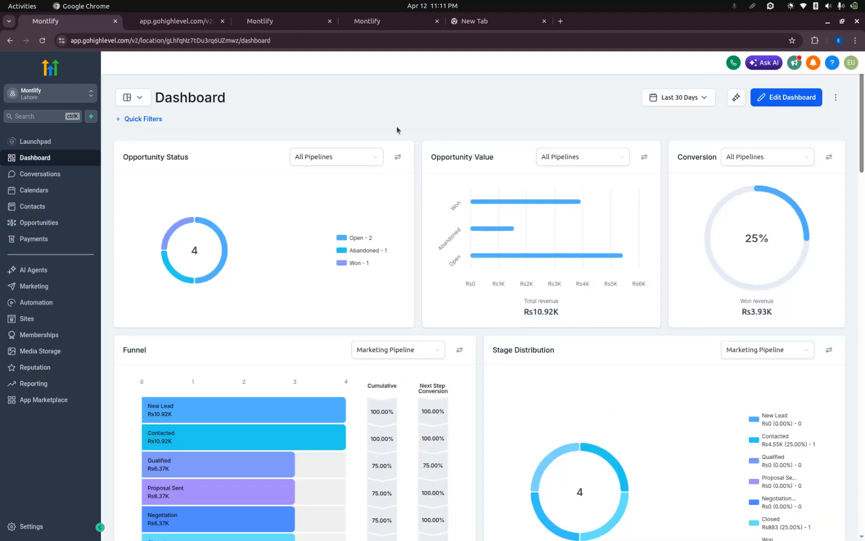
View the Voice Calling permissions dialog and the Ask AI assistant from the dashboard, closing each without using it.
click(734, 65)
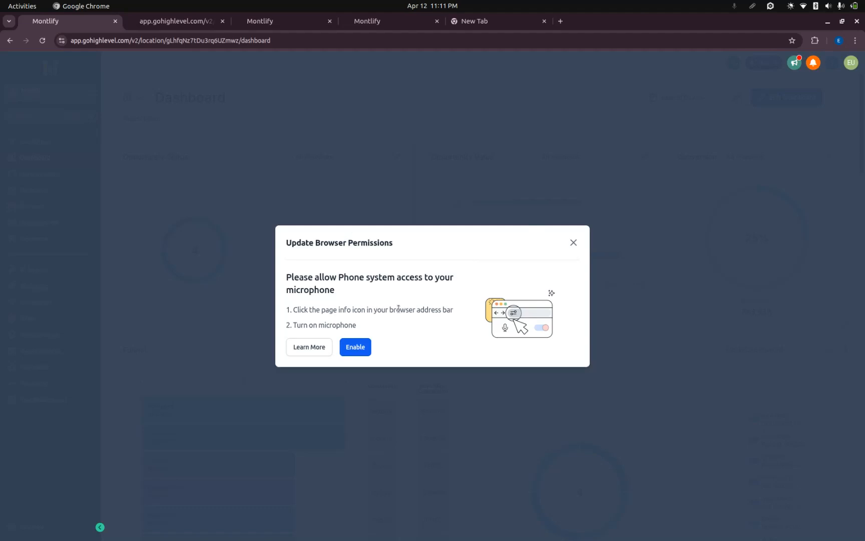
click(577, 246)
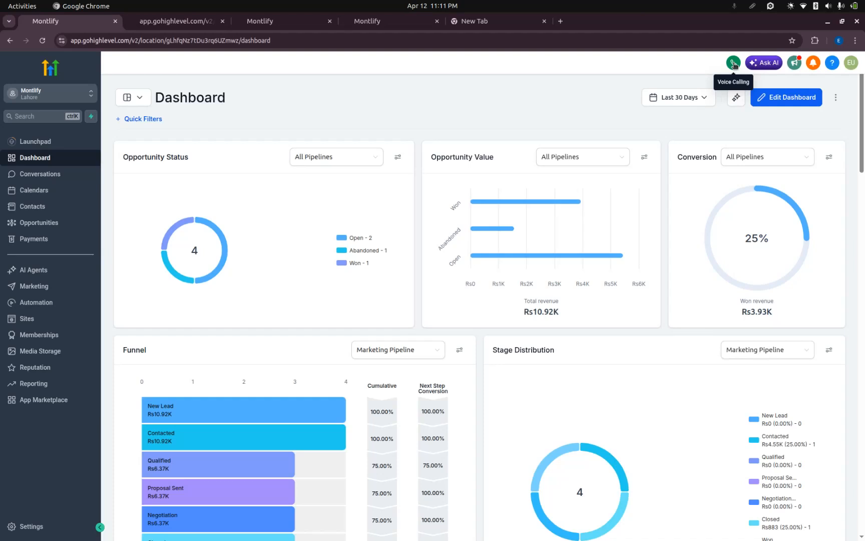
click(759, 66)
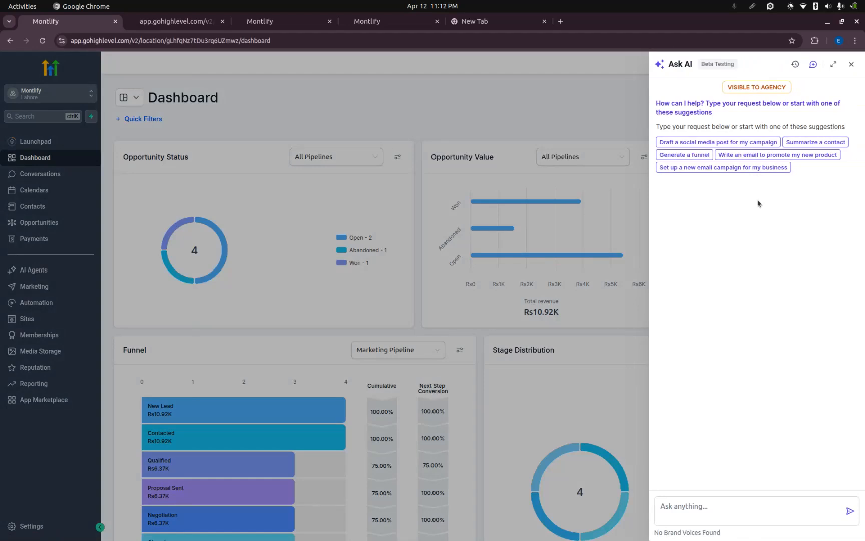
click(692, 494)
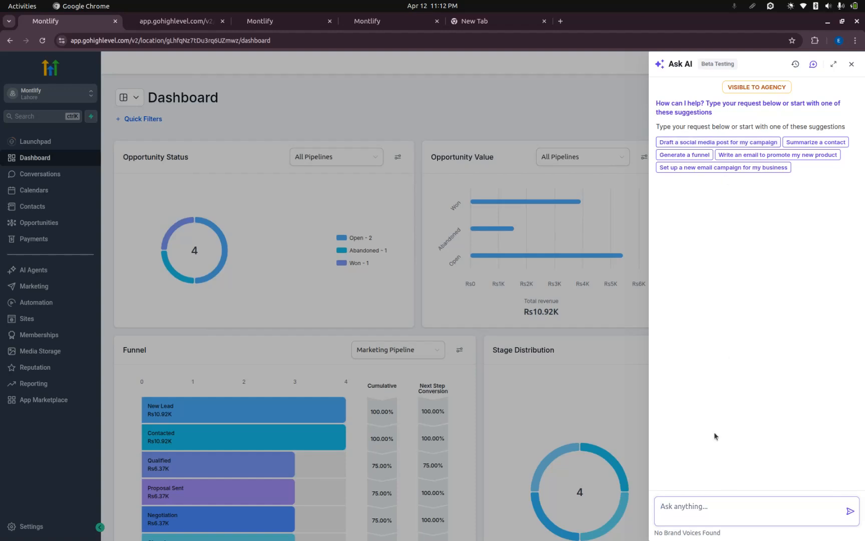
click(595, 77)
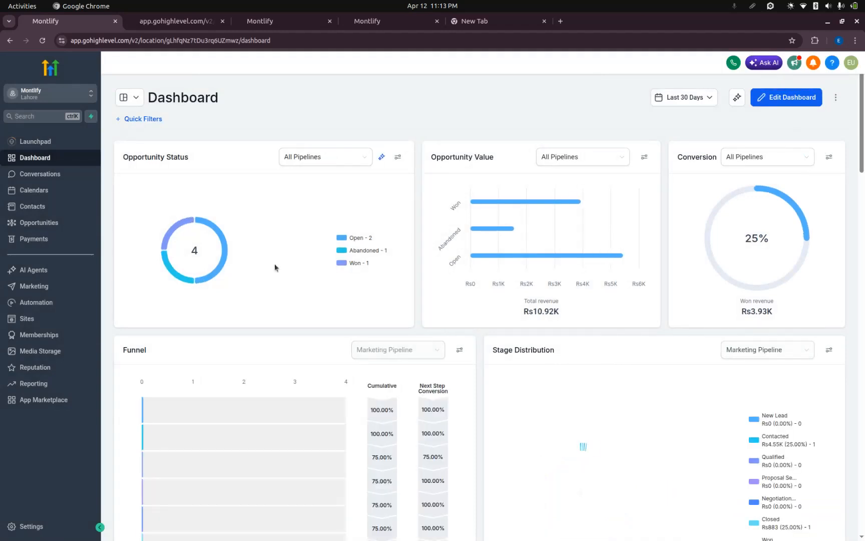
Open the calendar settings and view the new calendar form for a Personal Booking, cancelling it without creating a calendar.
click(54, 194)
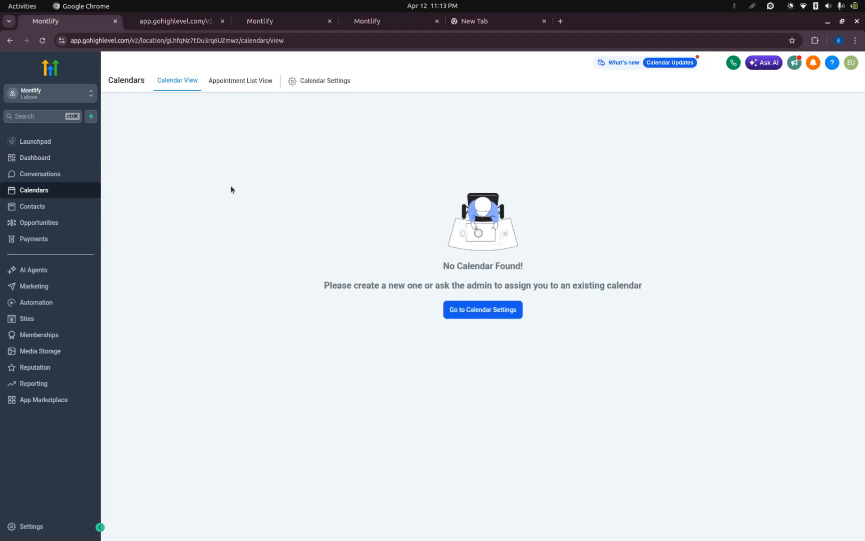
click(482, 314)
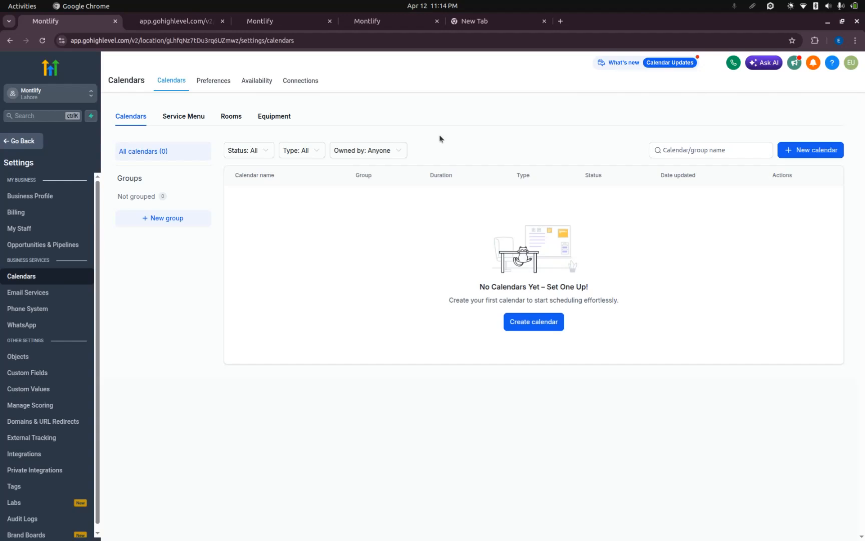
click(530, 318)
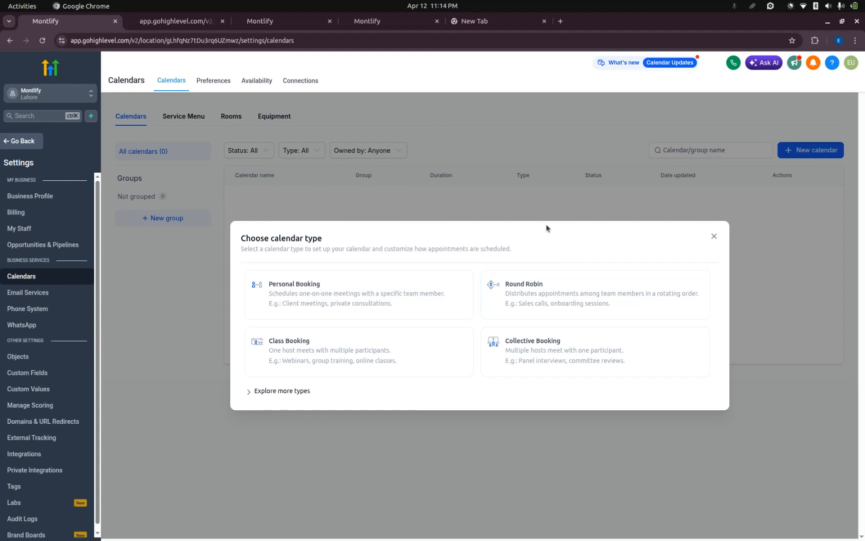
click(353, 296)
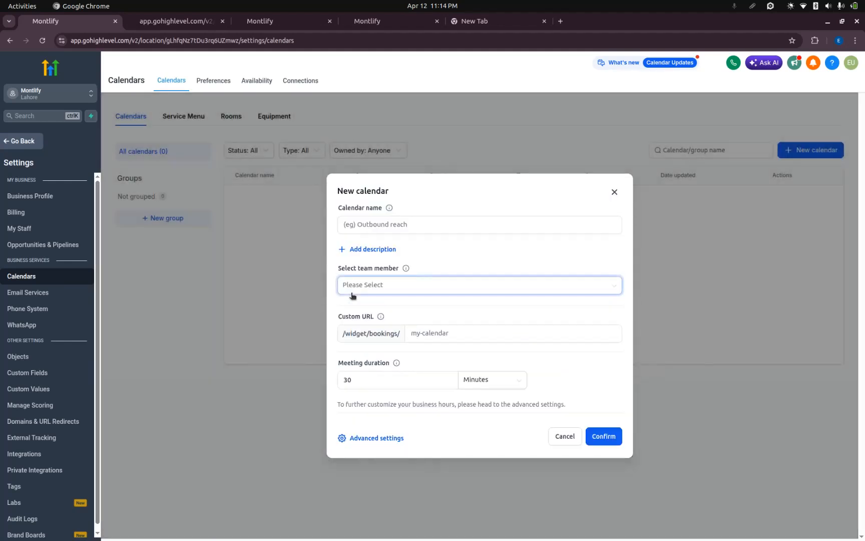
click(405, 227)
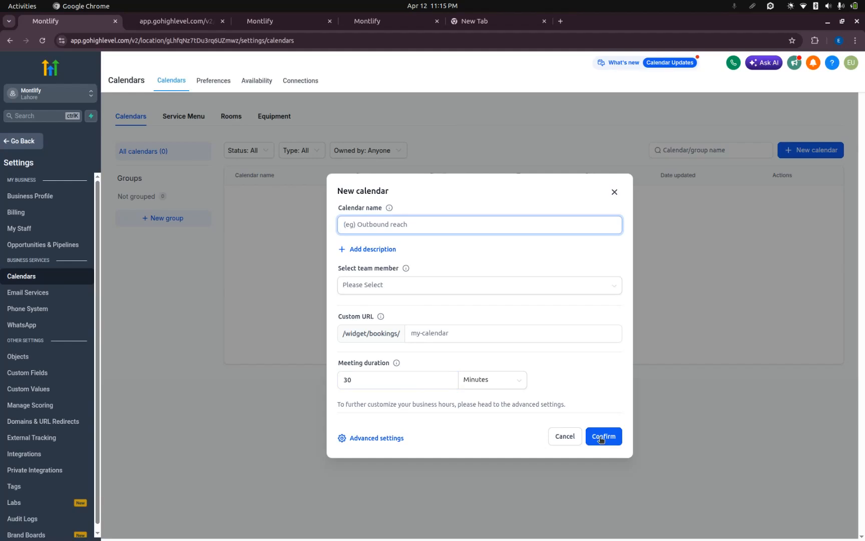
click(566, 436)
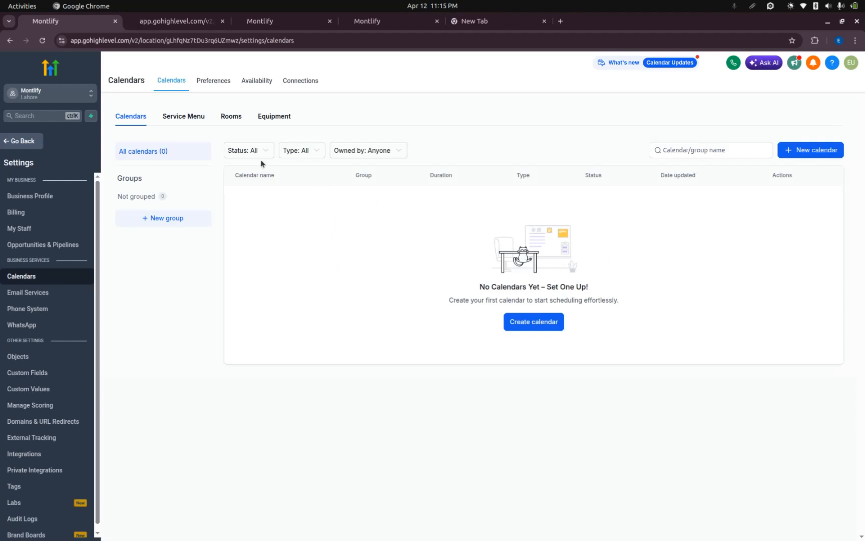
View the Service Menu and Rooms calendar settings, inspecting the new room form and cancelling it without creating a room.
click(186, 117)
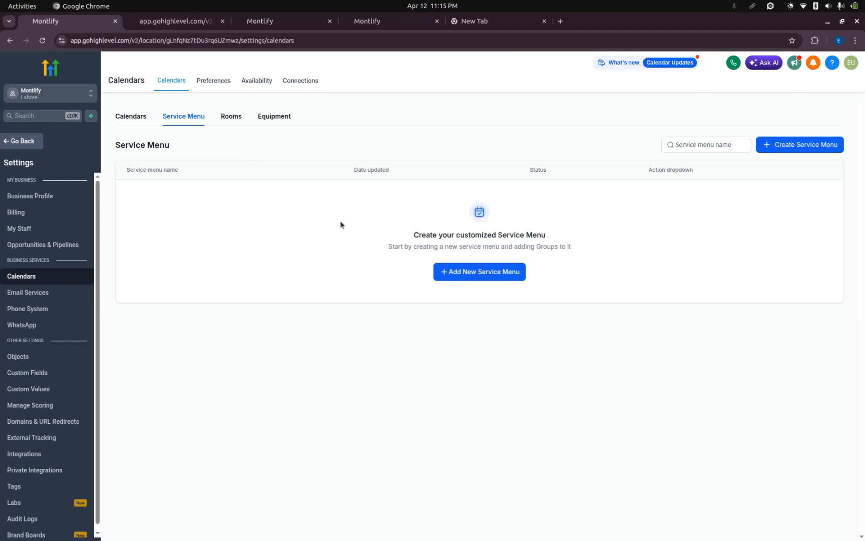
click(232, 118)
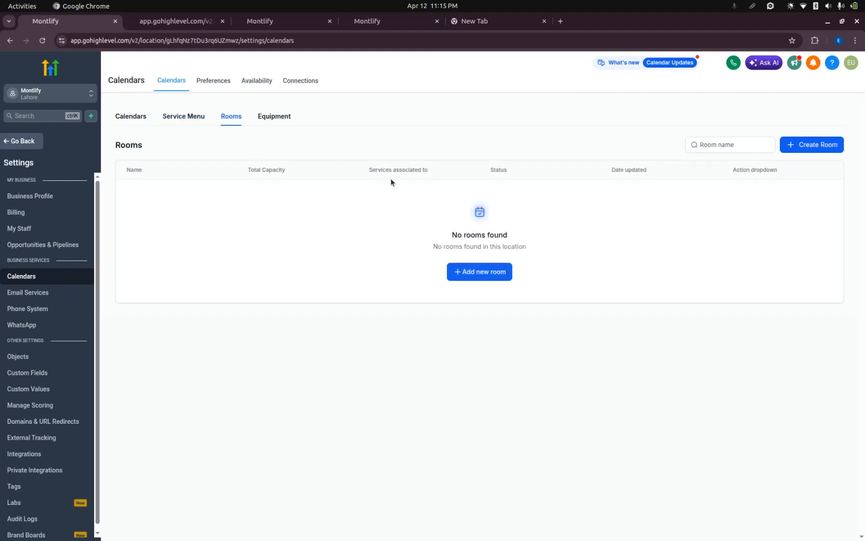
click(489, 277)
click(403, 248)
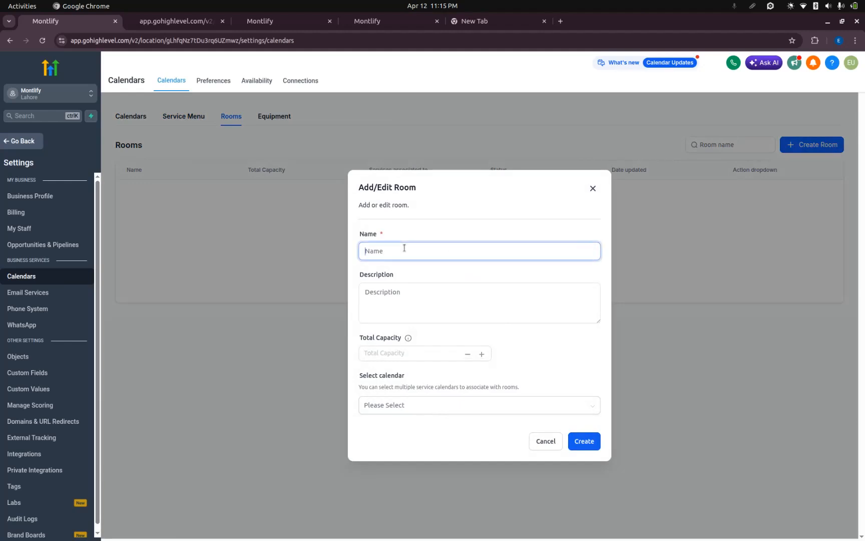
click(427, 354)
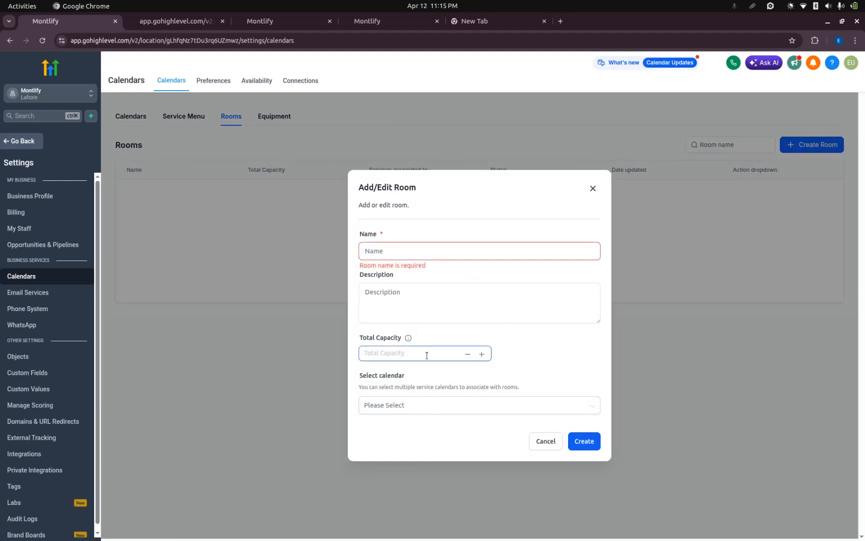
mouse_move(407, 341)
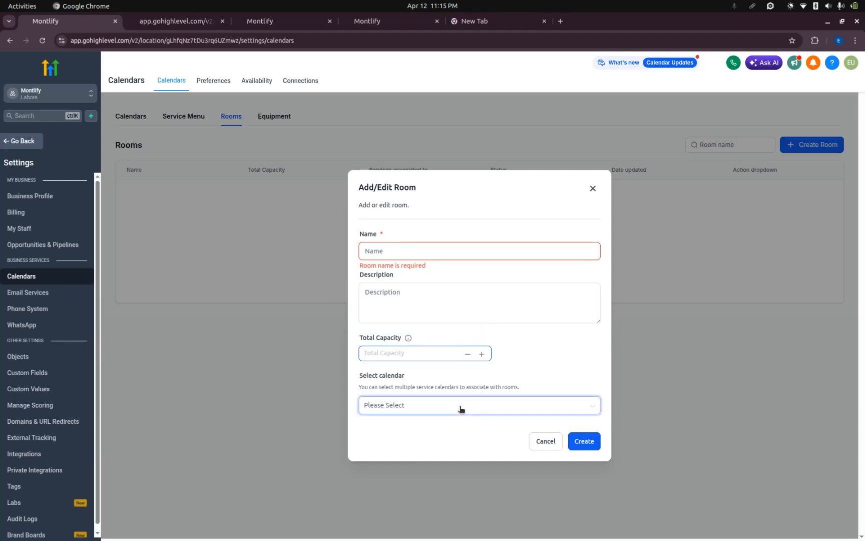
click(502, 406)
click(541, 358)
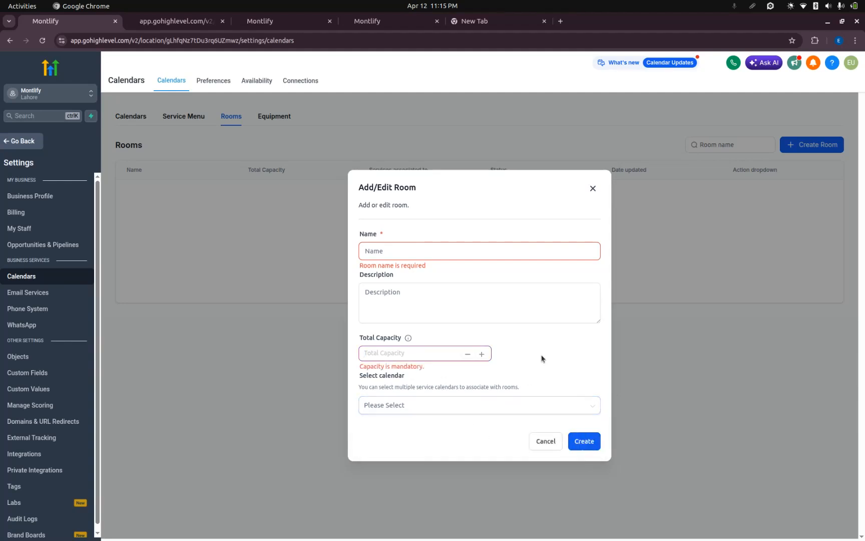
click(545, 441)
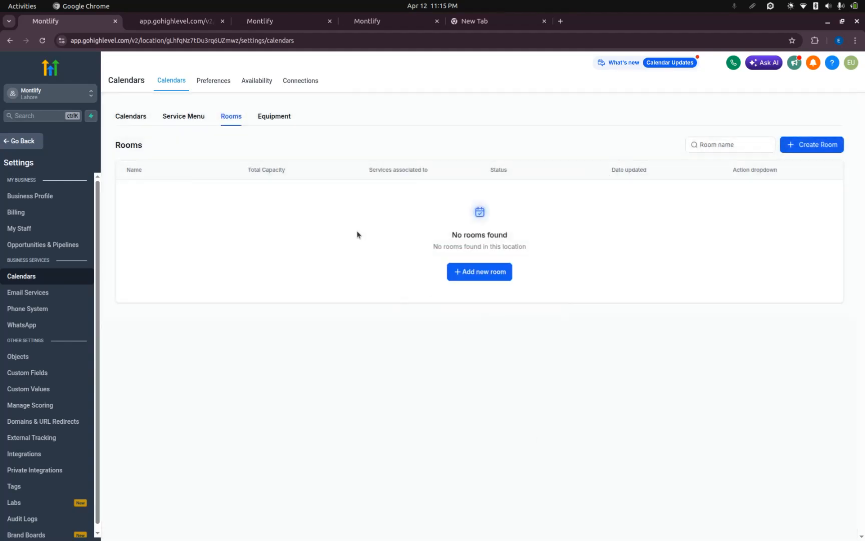
Look through the calendar account preferences and the availability schedules.
click(213, 80)
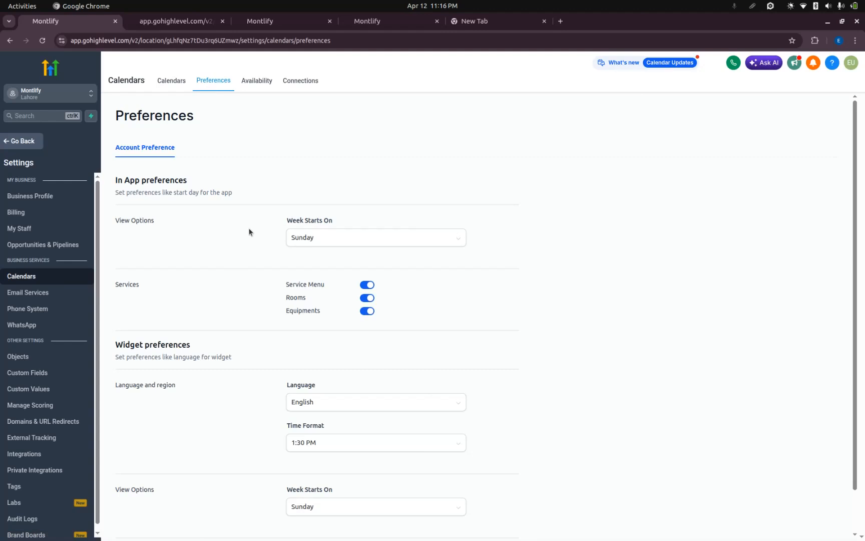
scroll(248, 232, down, 2)
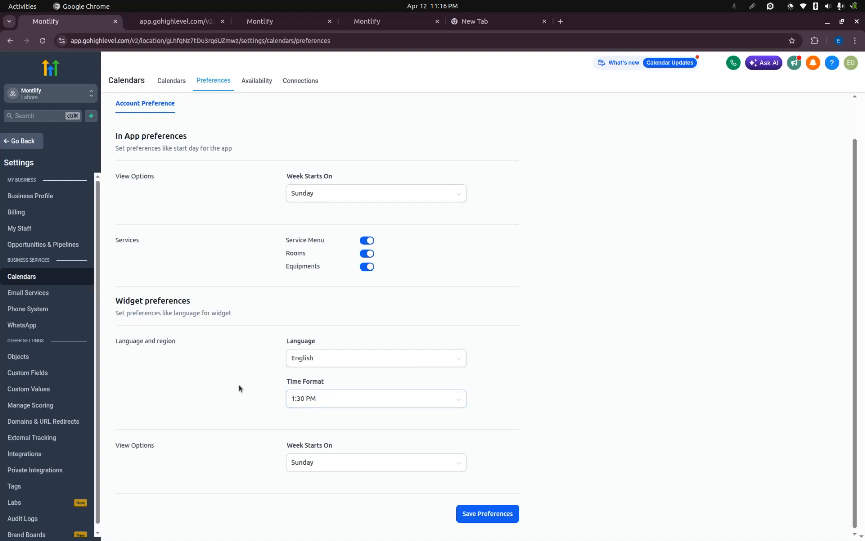
scroll(240, 388, up, 2)
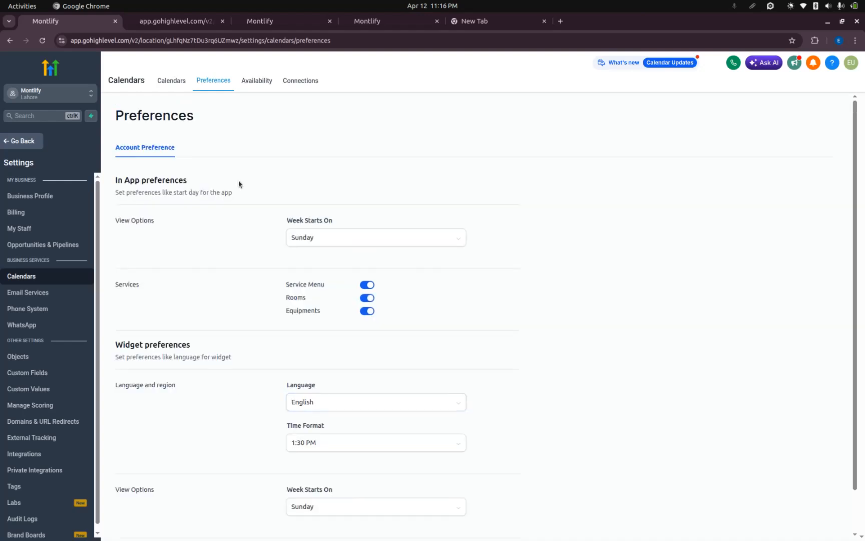
click(254, 81)
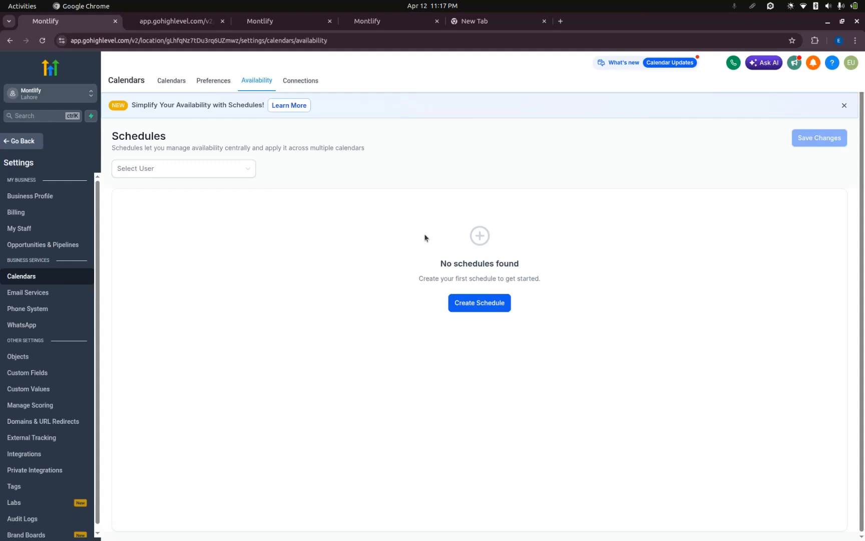
View the third-party calendar and video conferencing options in the calendar Connections, and go back without connecting one.
click(296, 80)
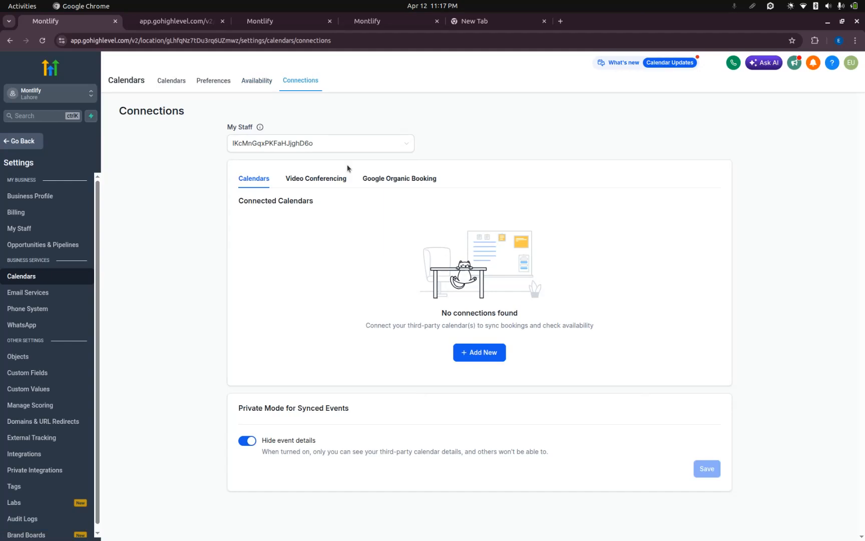
click(478, 352)
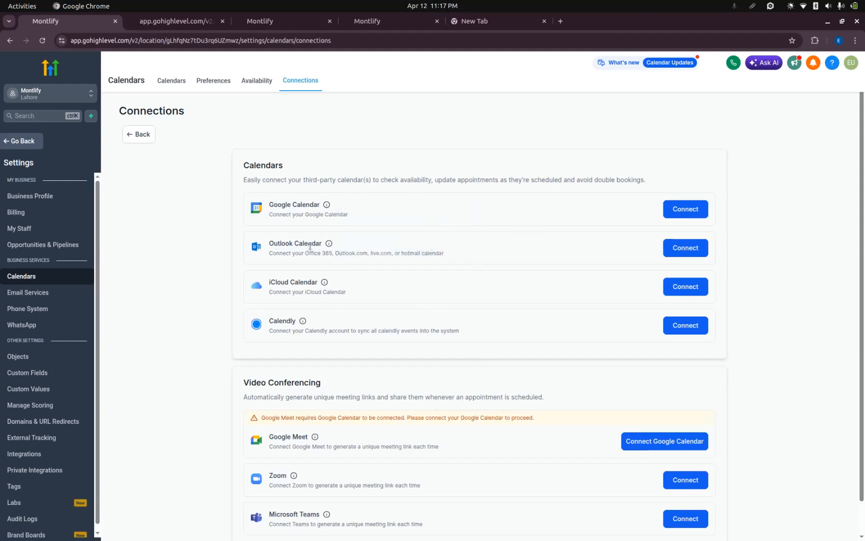
scroll(304, 329, down, 1)
scroll(300, 333, up, 1)
click(148, 135)
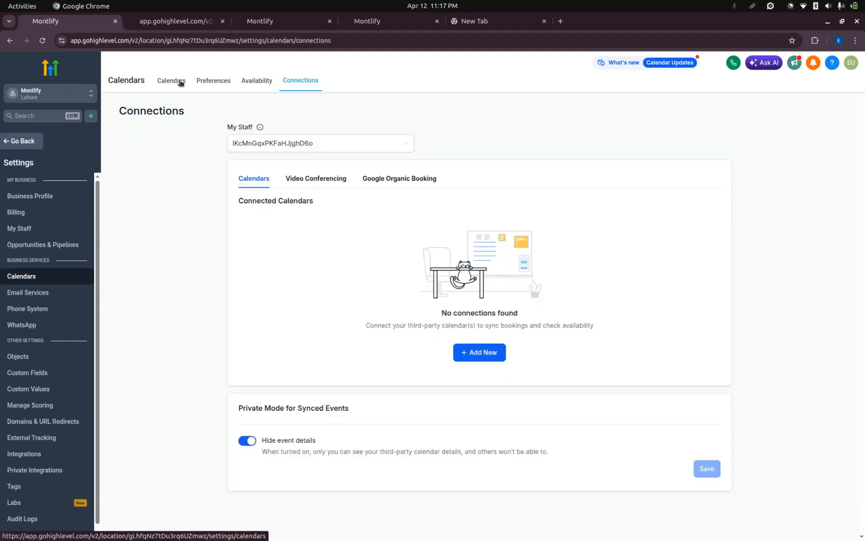
Leave the calendar settings for the Calendar View and reopen the settings from there.
click(180, 81)
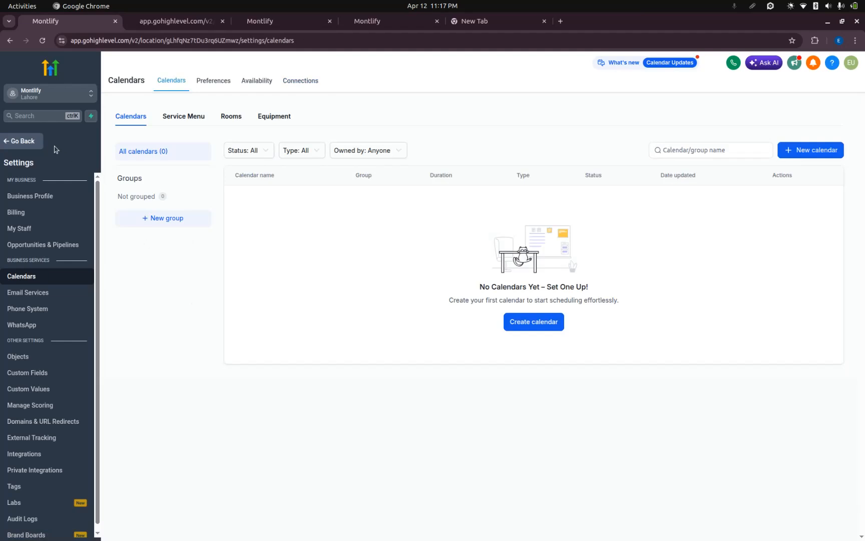
click(20, 142)
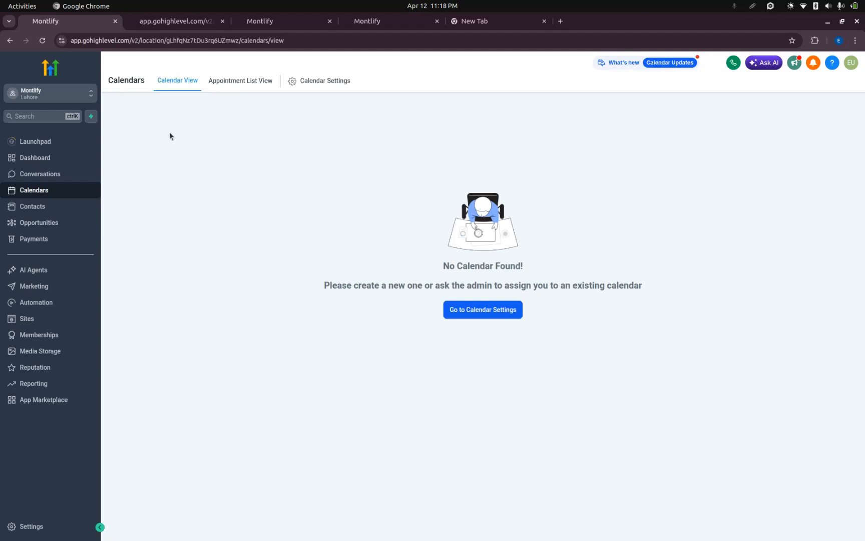
click(481, 315)
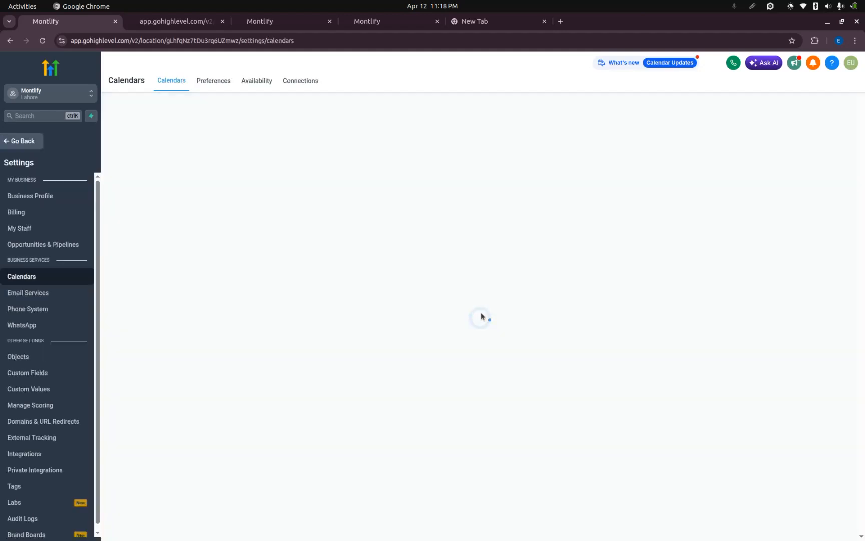